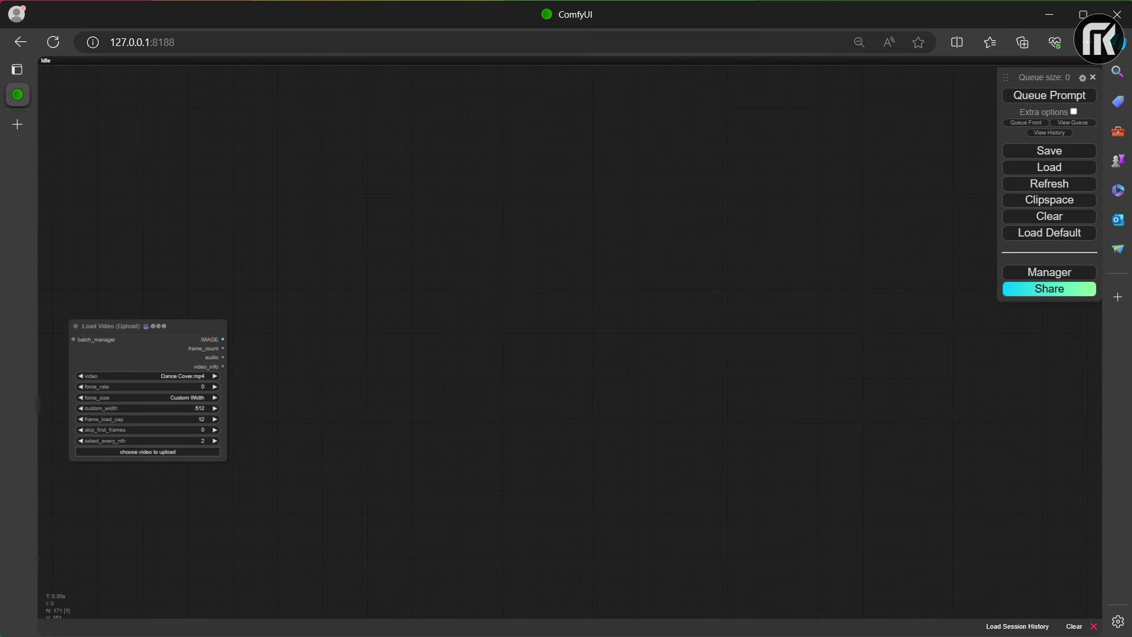
- Add the Image batch to Image List, UltralyticsDetectorProvider and SEGM Detector (SEGS) nodes beside the Load Video node
key(ctrl+v)
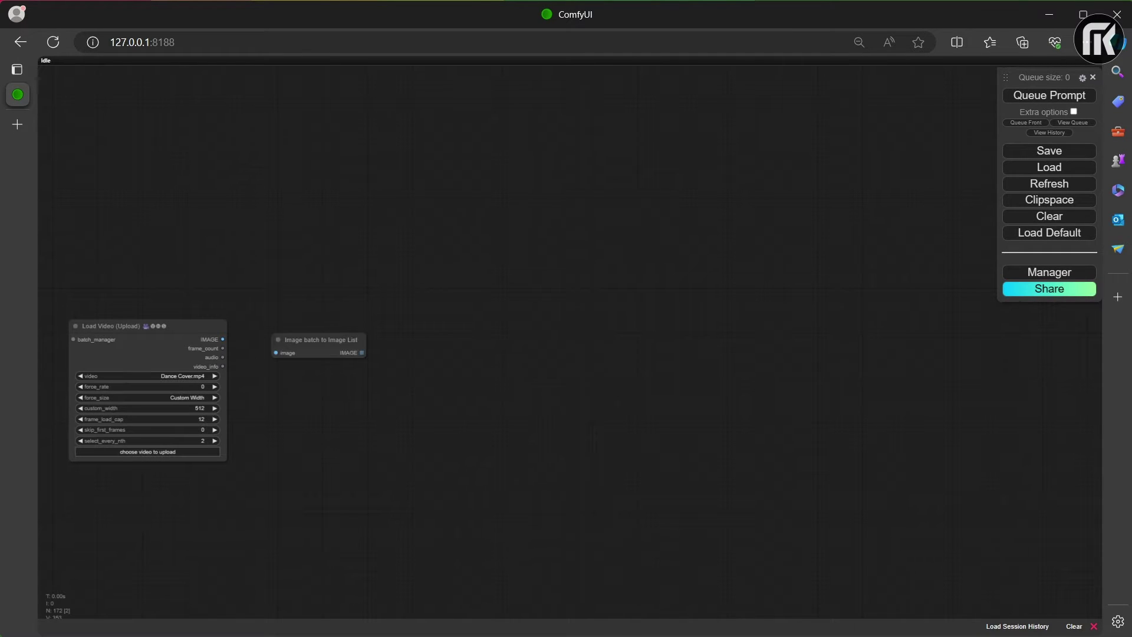
key(ctrl+v)
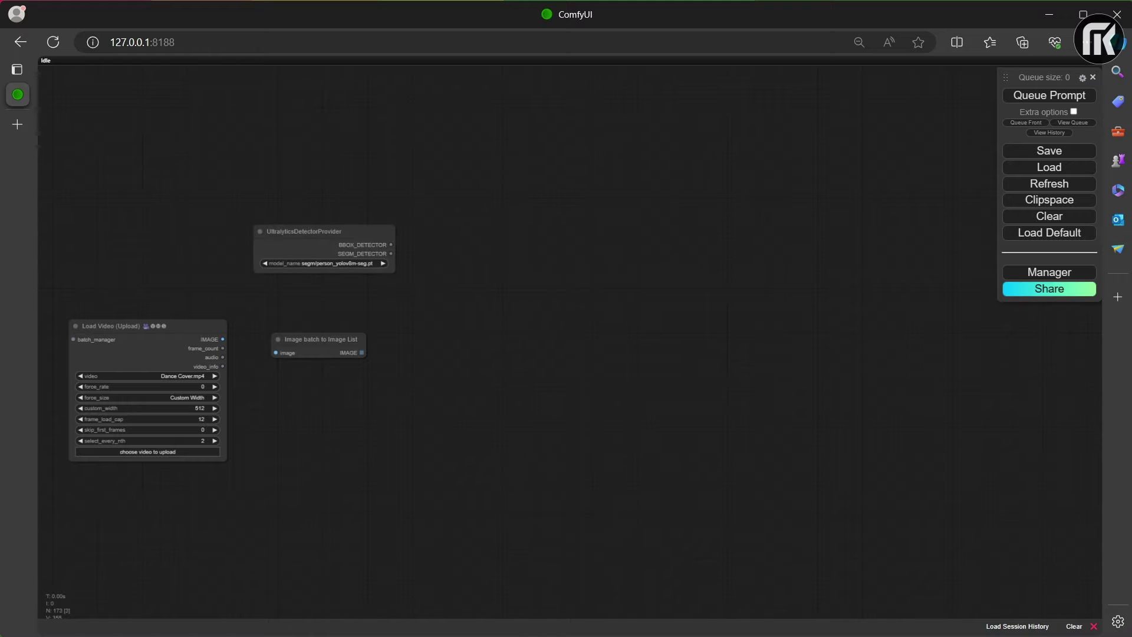
key(ctrl+shift+v)
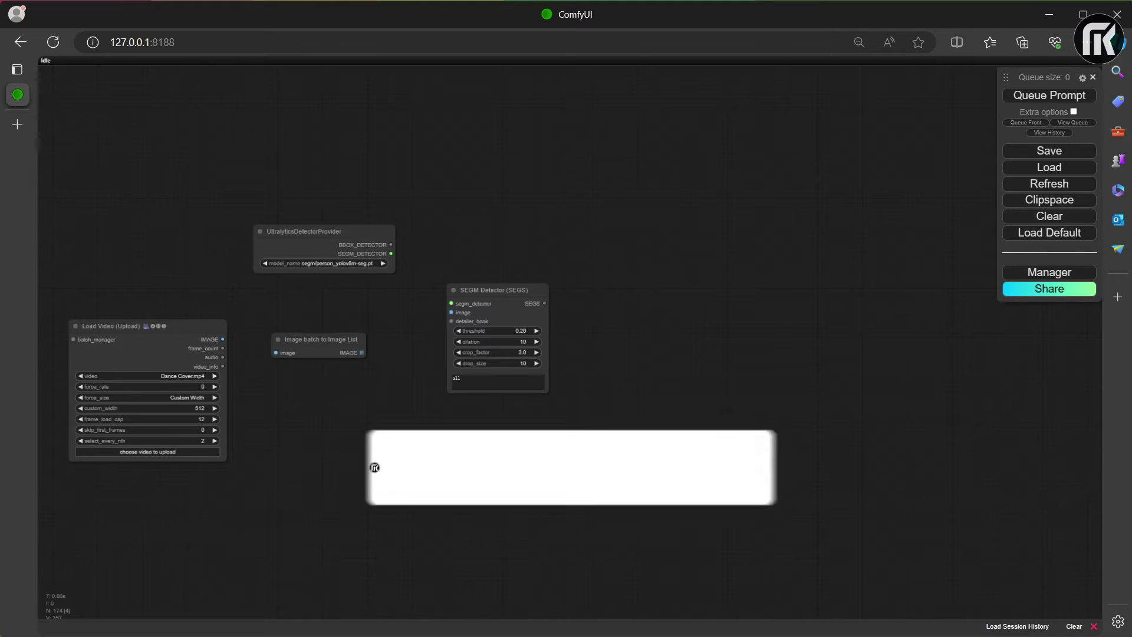
- Add the SEGS to MASK (combined), Mask List to Masks and GrowMaskWithBlur nodes plus two Mask Preview nodes
key(ctrl+shift+v)
key(ctrl+shift+v)
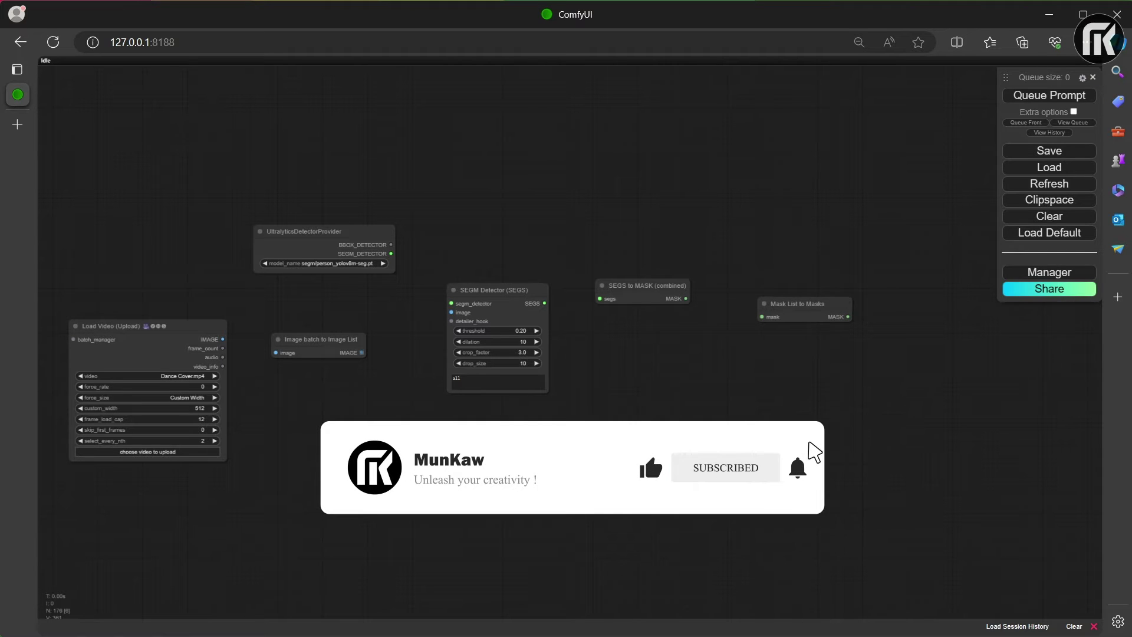
key(ctrl+shift+v)
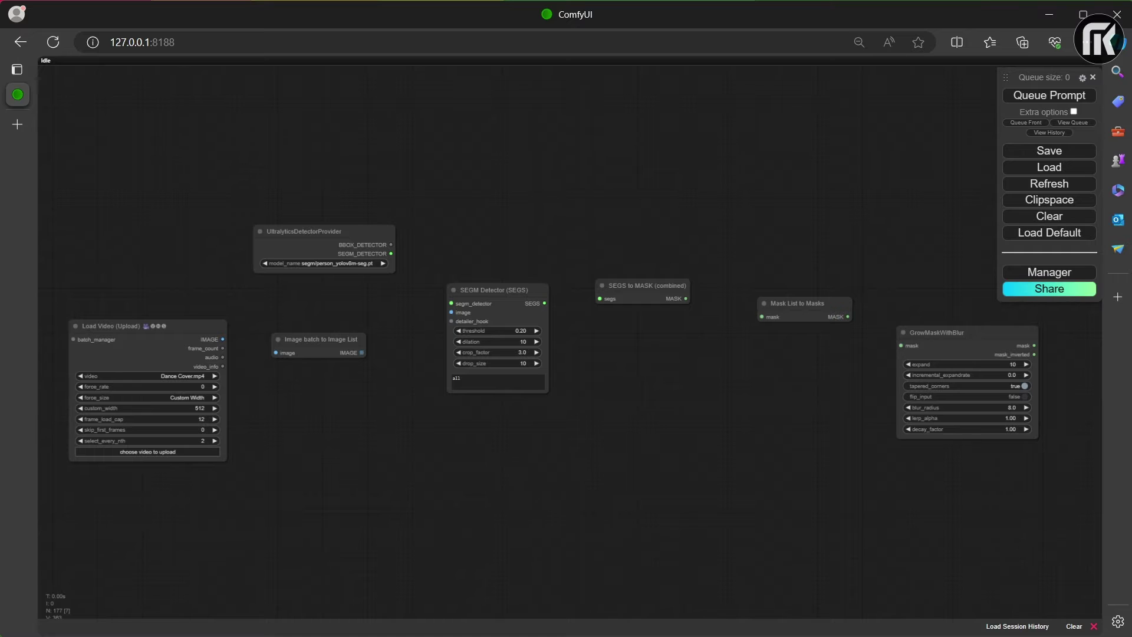
key(ctrl+shift+v)
key(ctrl+shift+v)
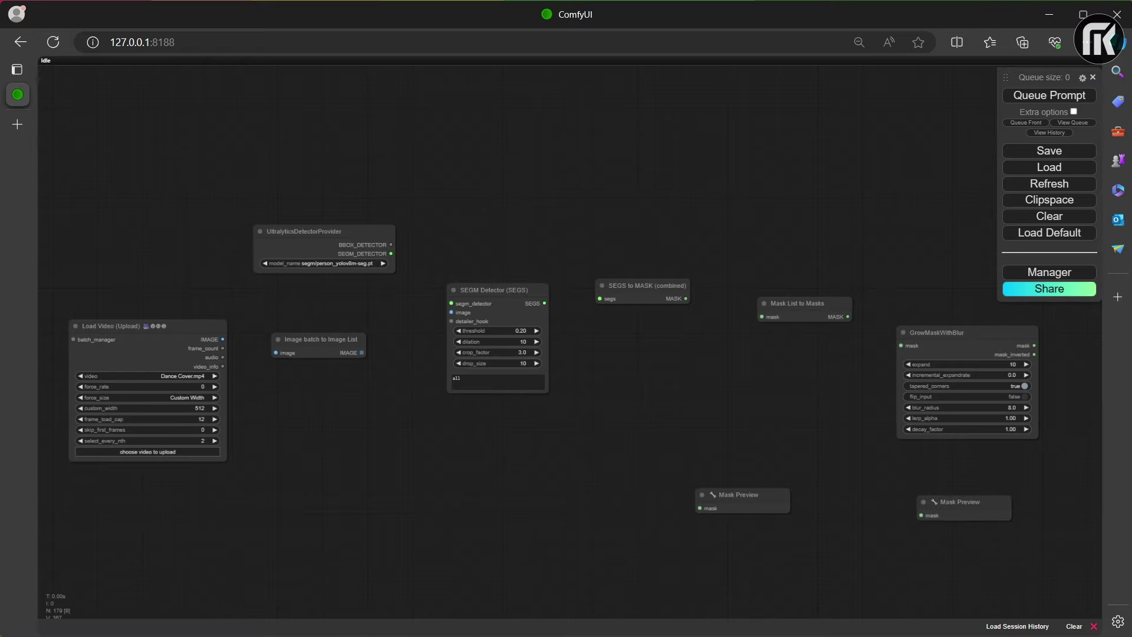
- Feed the video frames through Image batch to Image List into the SEGM Detector and connect the Ultralytics SEGM_DETECTOR output to it
drag(855, 472, 848, 485)
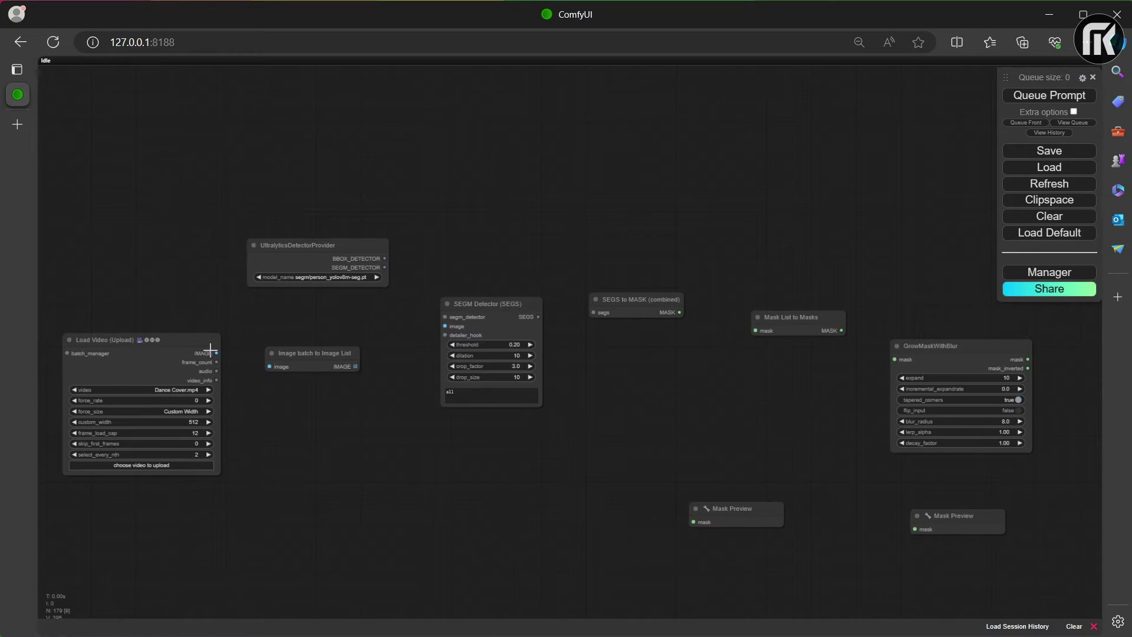
drag(214, 352, 269, 367)
drag(355, 367, 447, 326)
drag(385, 267, 397, 279)
drag(434, 320, 445, 317)
- Chain the SEGM Detector through SEGS to MASK and Mask List to Masks into GrowMaskWithBlur, linking its mask and mask_inverted outputs to separate previews
drag(538, 316, 594, 313)
drag(680, 312, 756, 330)
drag(844, 329, 894, 360)
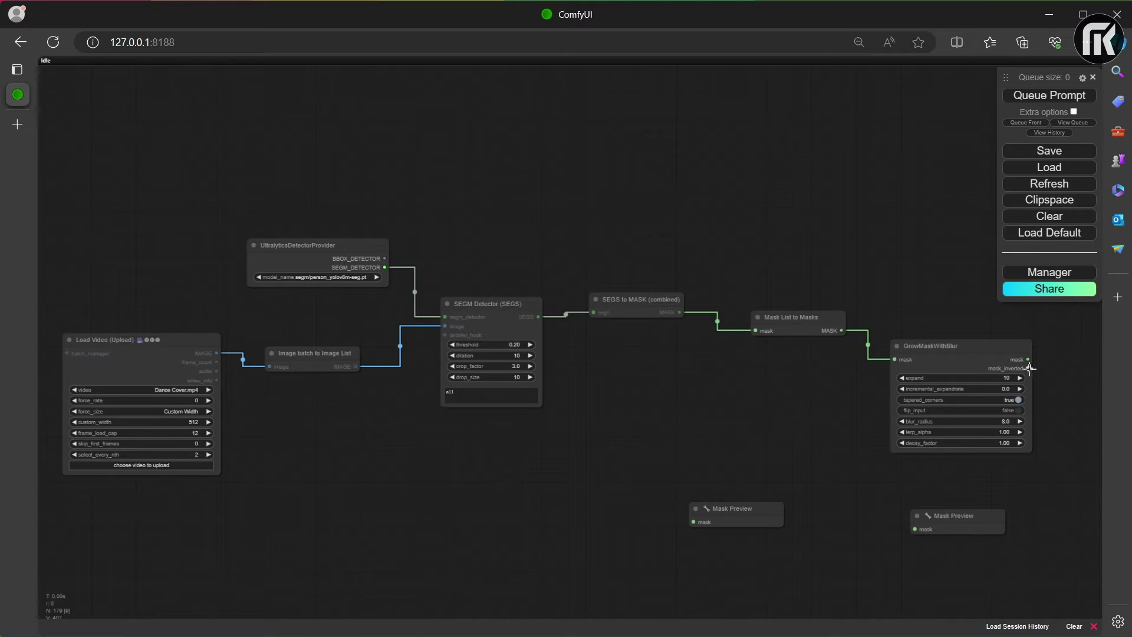
drag(1028, 368, 915, 530)
drag(1028, 360, 694, 522)
- Rearrange the mask conversion nodes higher up, with GrowMaskWithBlur closer to them and the two Mask Preview nodes below it
scroll(738, 508, down, 1)
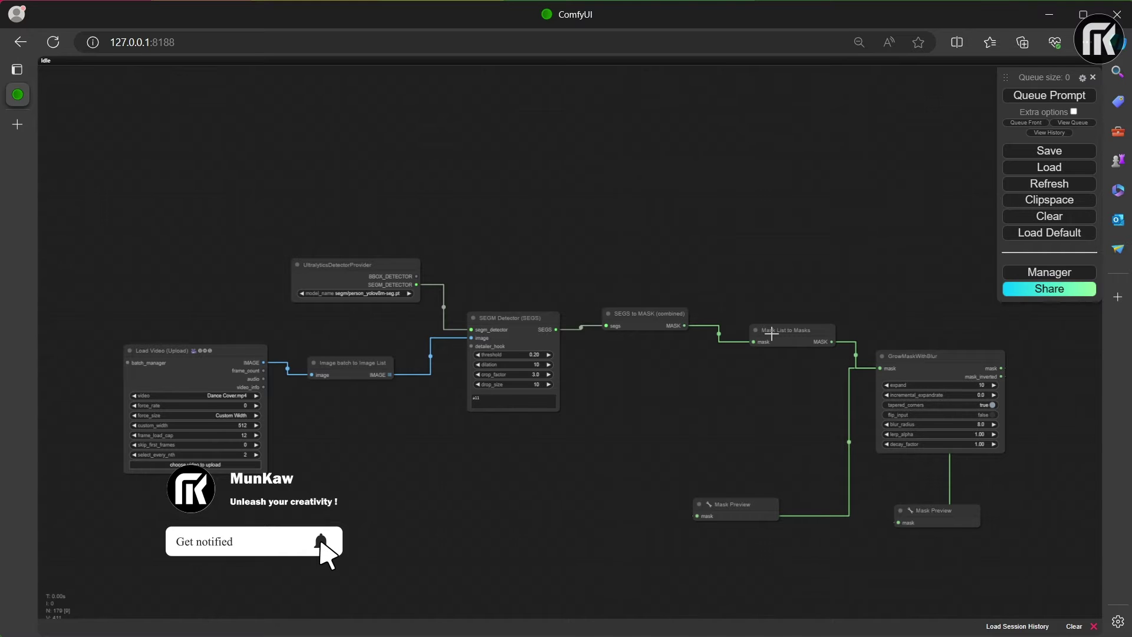
drag(772, 333, 763, 238)
drag(649, 313, 614, 226)
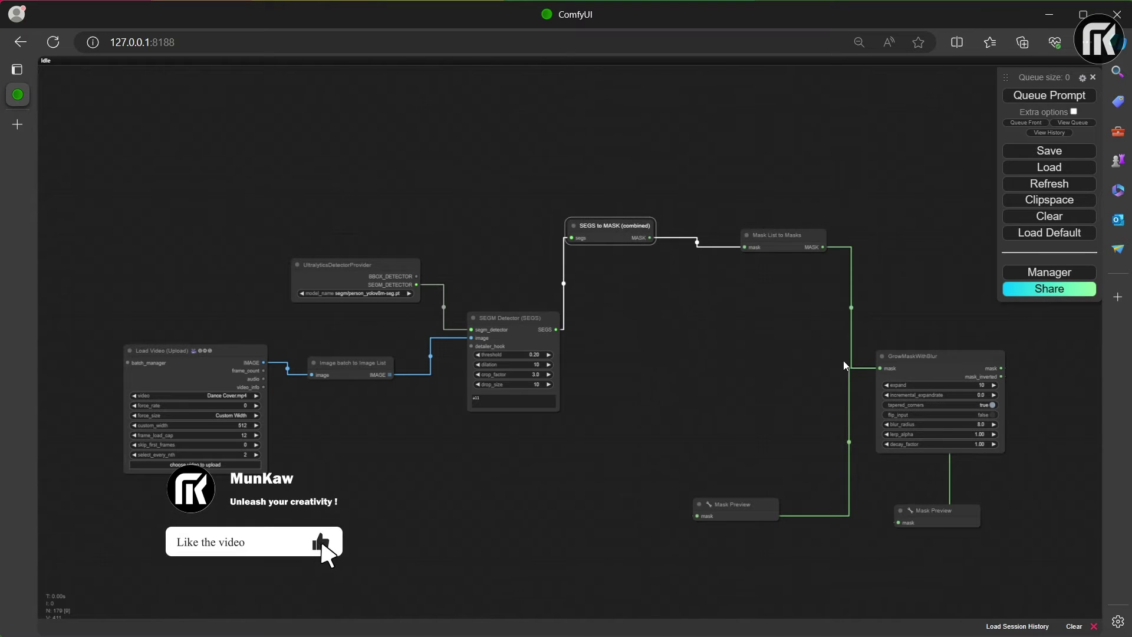
drag(935, 356, 900, 274)
drag(953, 506, 1055, 427)
mouse_move(765, 505)
mouse_down()
mouse_move(954, 501)
mouse_move(933, 523)
mouse_move(859, 468)
mouse_move(893, 450)
mouse_up()
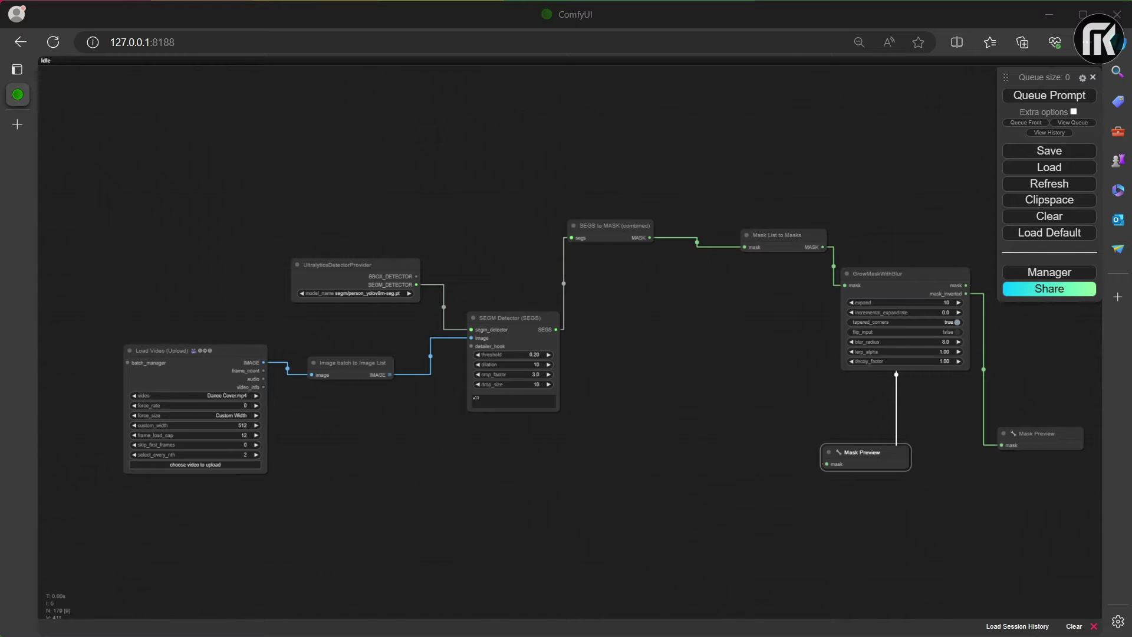
- Show the video preview in the Load Video node and move the node up so the whole preview fits
drag(448, 478, 188, 470)
right_click(177, 384)
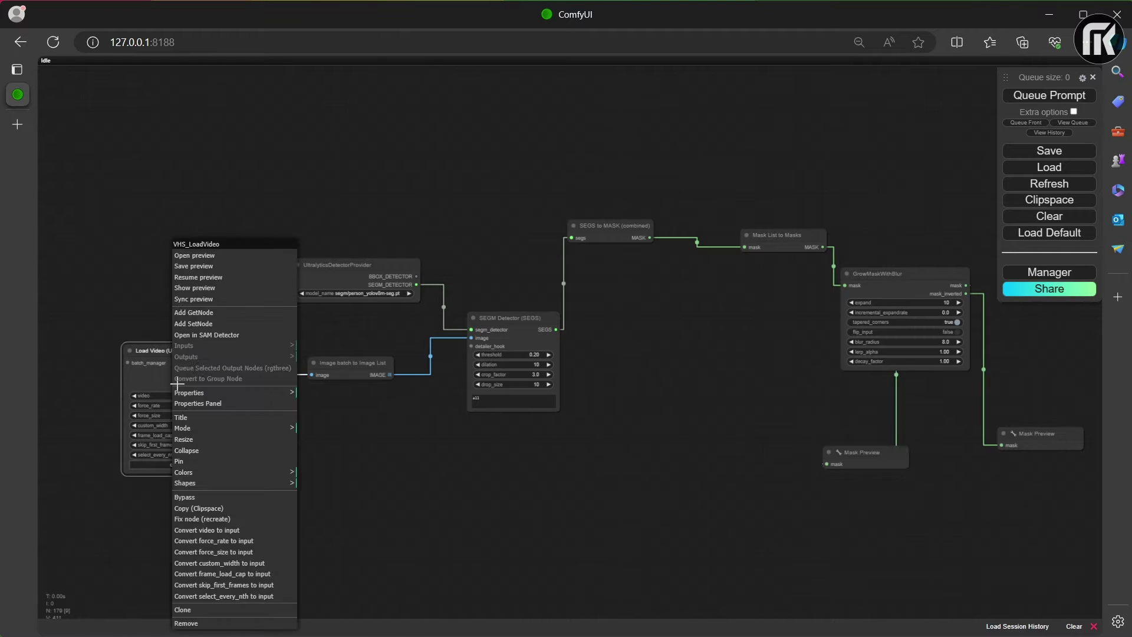
click(190, 288)
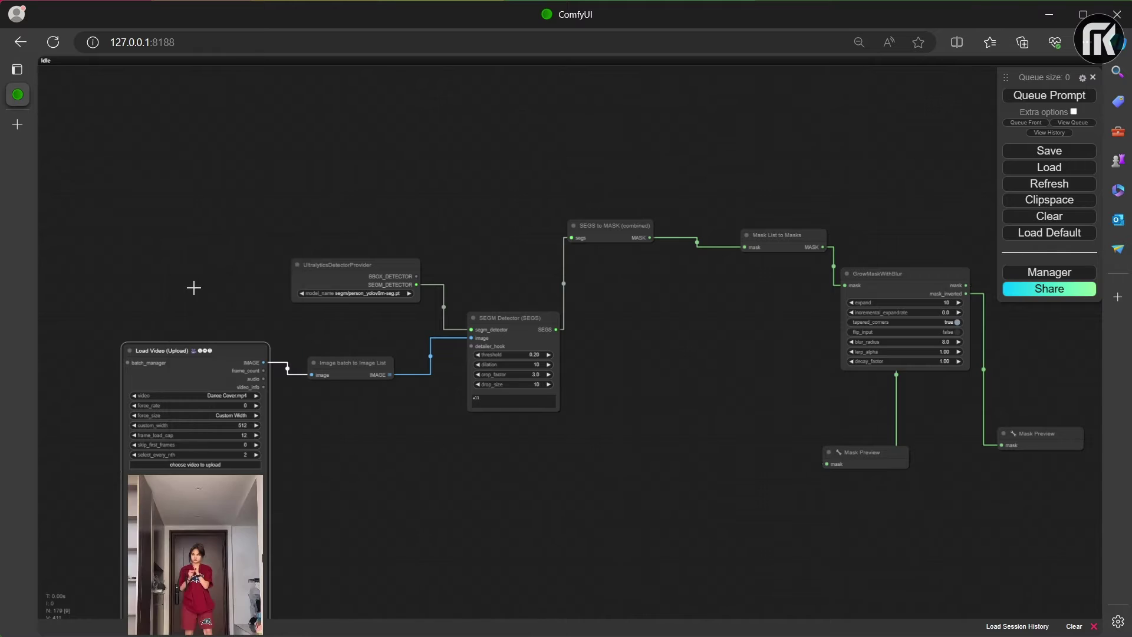
drag(208, 351, 192, 234)
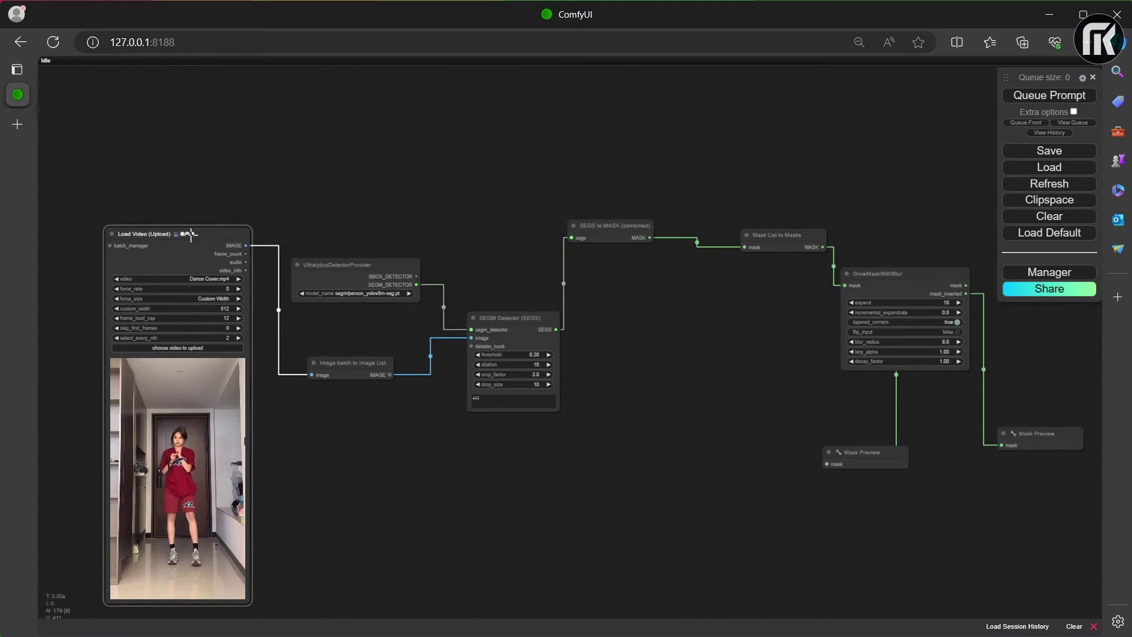
- Run the workflow to generate the person masks and close the image feed
click(1059, 96)
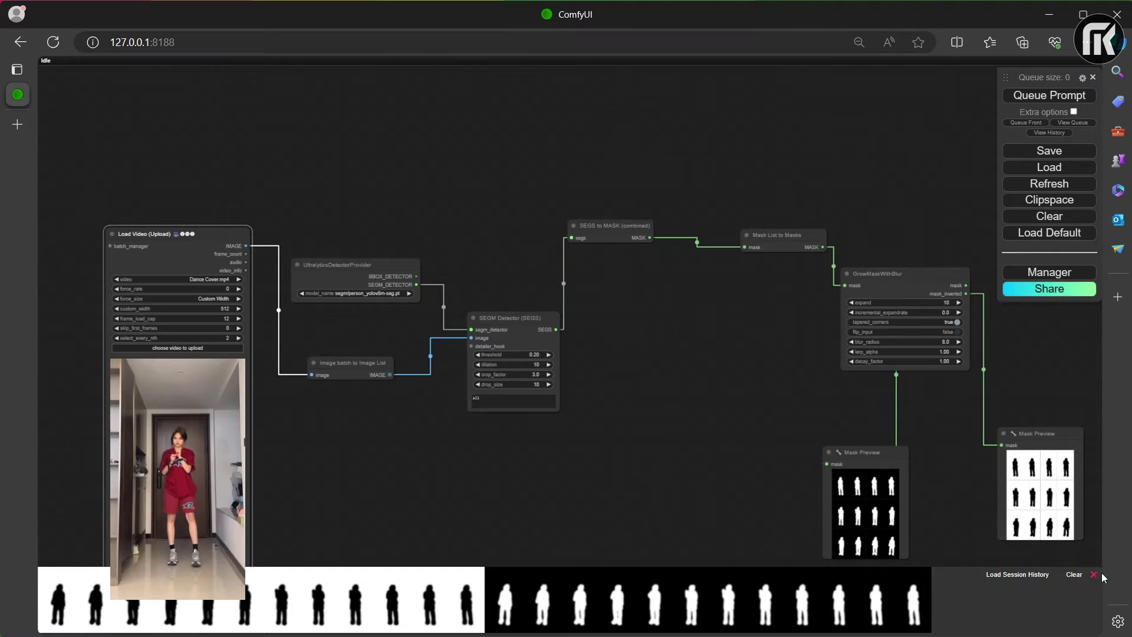
click(1095, 575)
- Move both Mask Preview nodes closer beneath the GrowMaskWithBlur node
scroll(913, 459, up, 3)
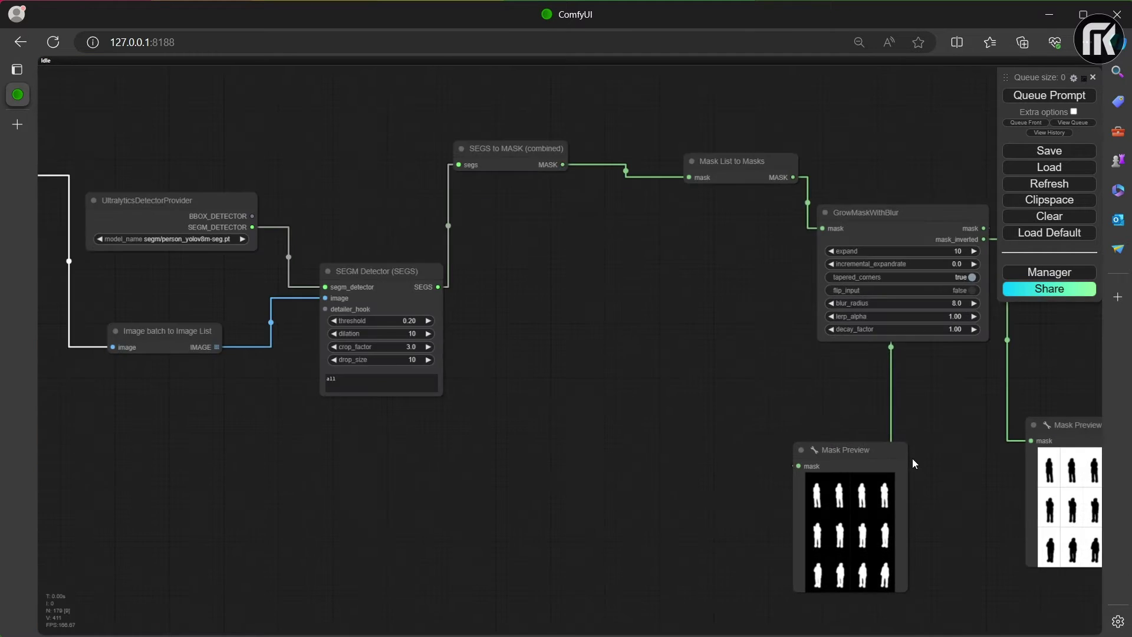
drag(855, 448, 719, 384)
drag(1081, 432, 940, 394)
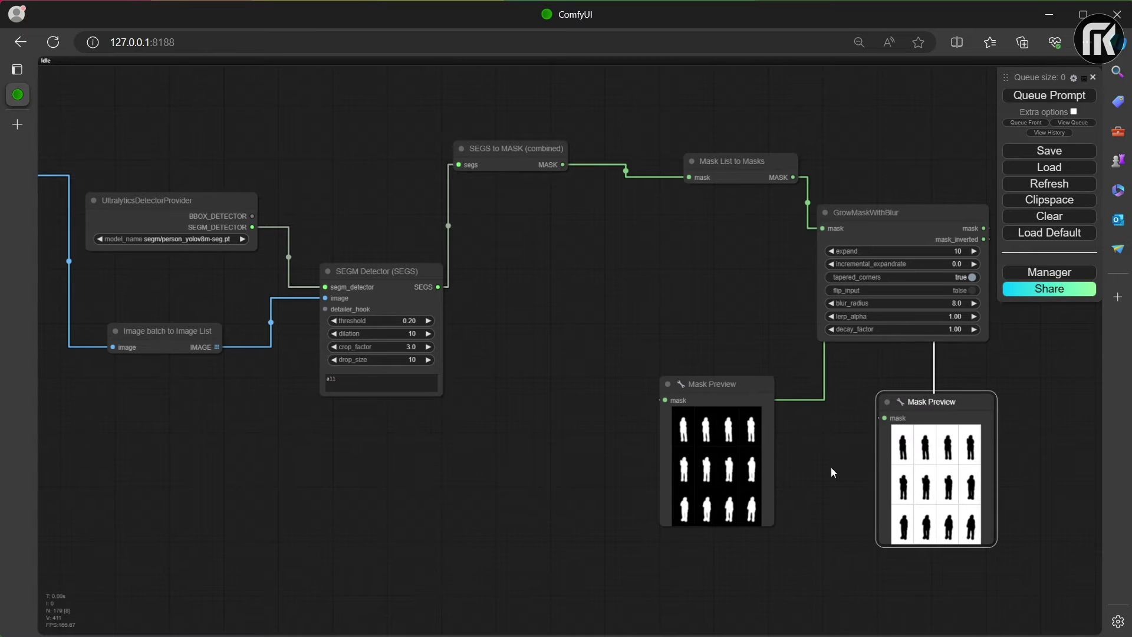
- Align the Lora Loader Stack, IPAdapter Model Loader and Load CLIP Vision nodes in a column and shift IPAdapter Embeds nearer to them
scroll(386, 264, down, 5)
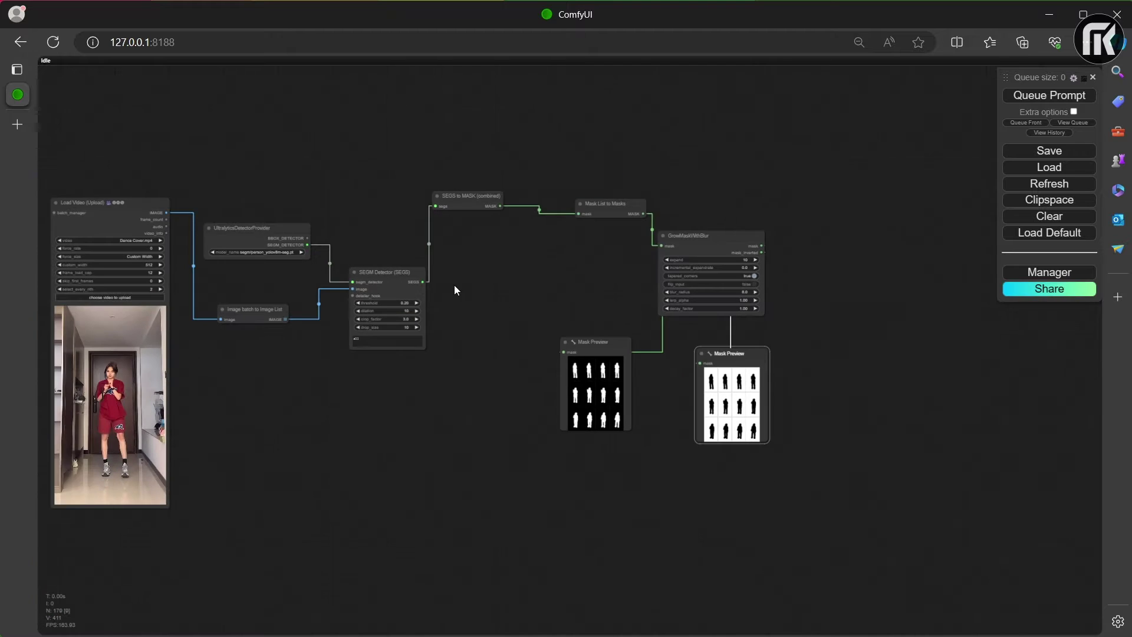
drag(493, 301, 647, 321)
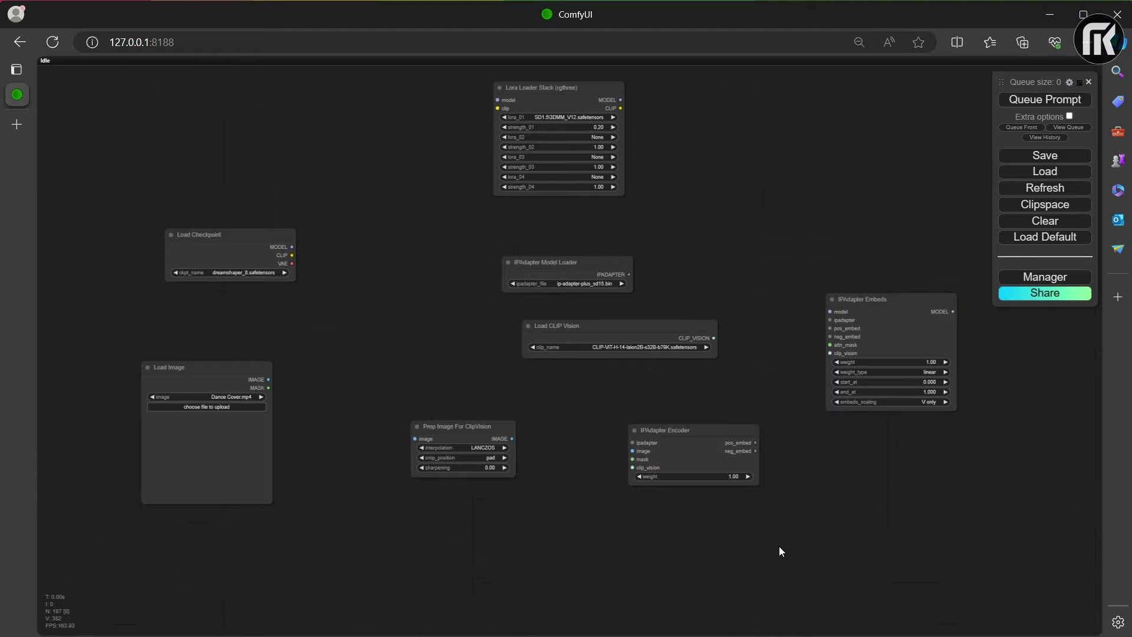
drag(589, 326, 485, 345)
drag(560, 267, 482, 270)
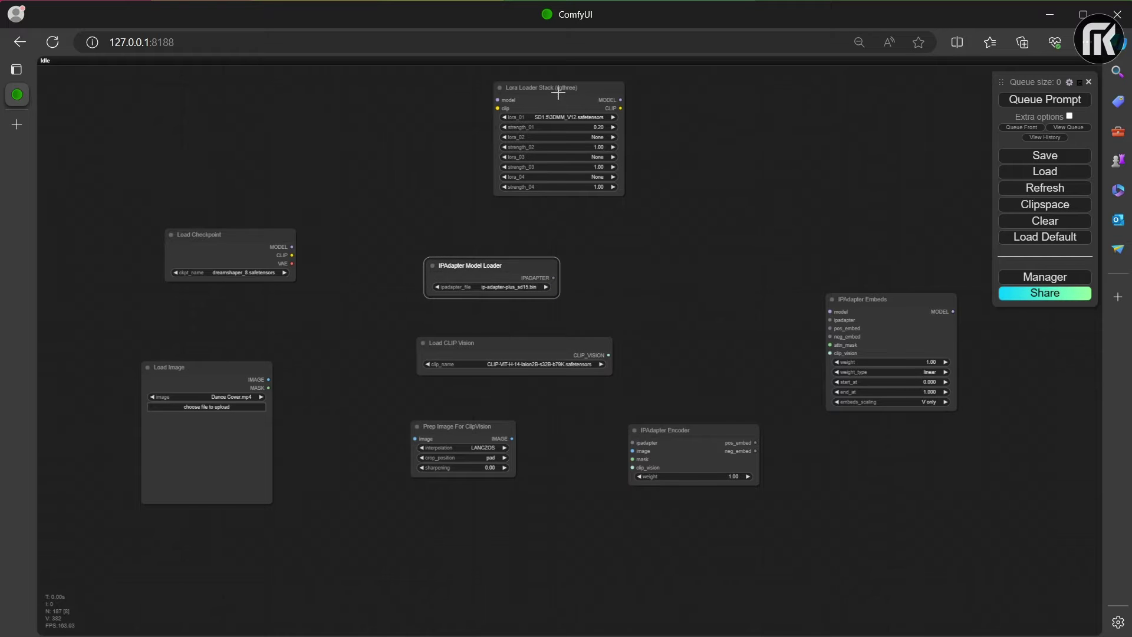
drag(558, 93, 490, 124)
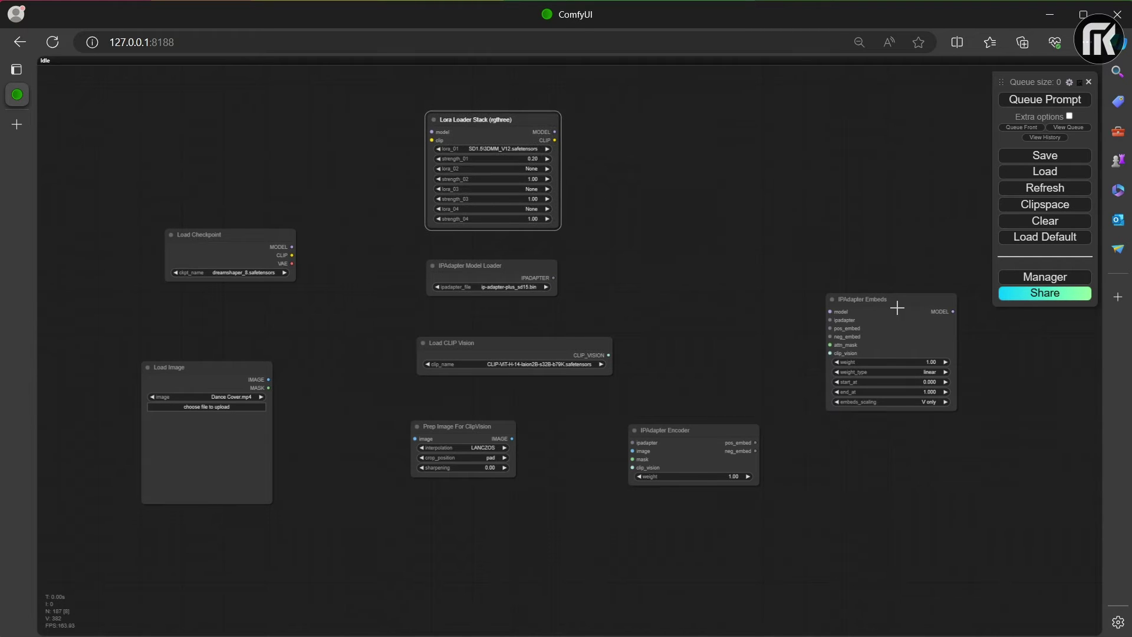
drag(897, 308, 876, 319)
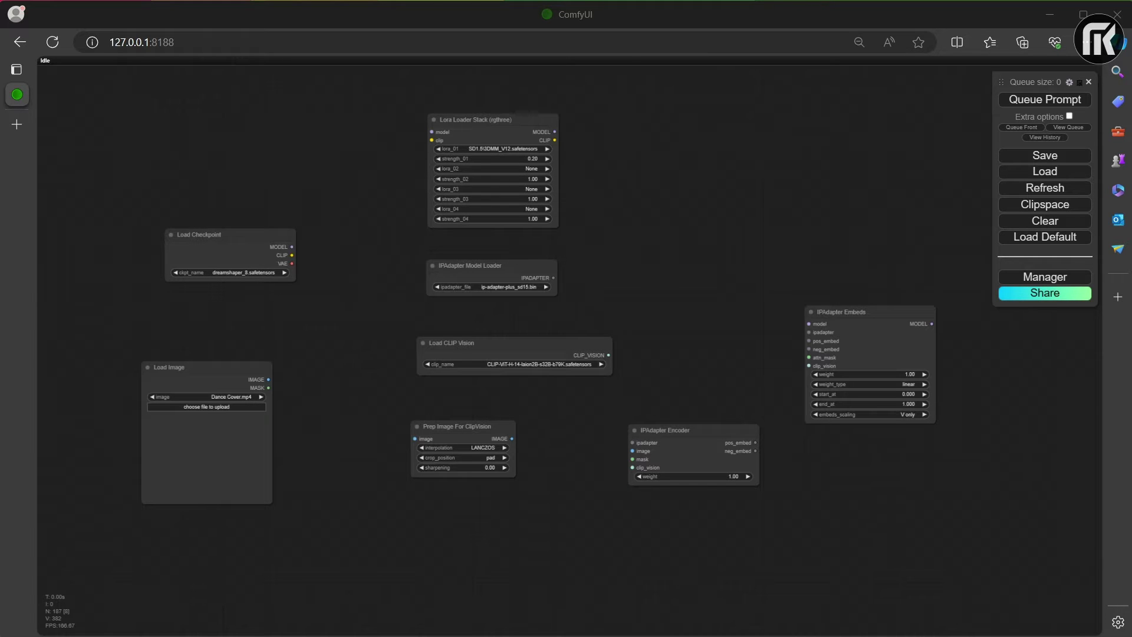
- Route the checkpoint's MODEL and CLIP into the Lora Loader Stack and its MODEL output into IPAdapter Embeds
drag(292, 246, 433, 131)
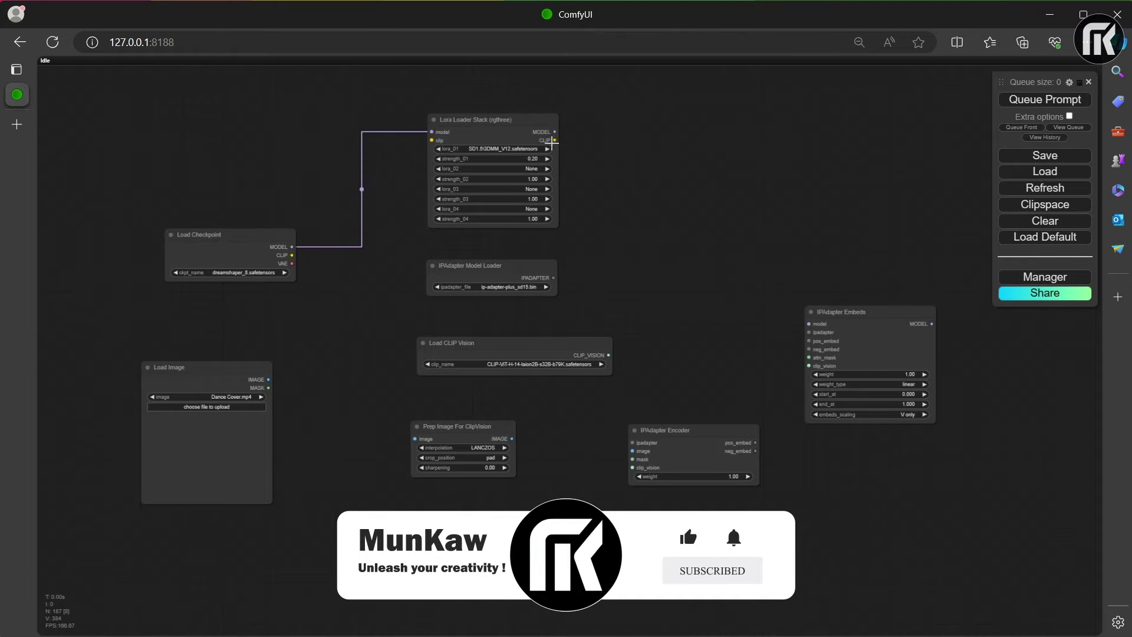
drag(555, 132, 812, 324)
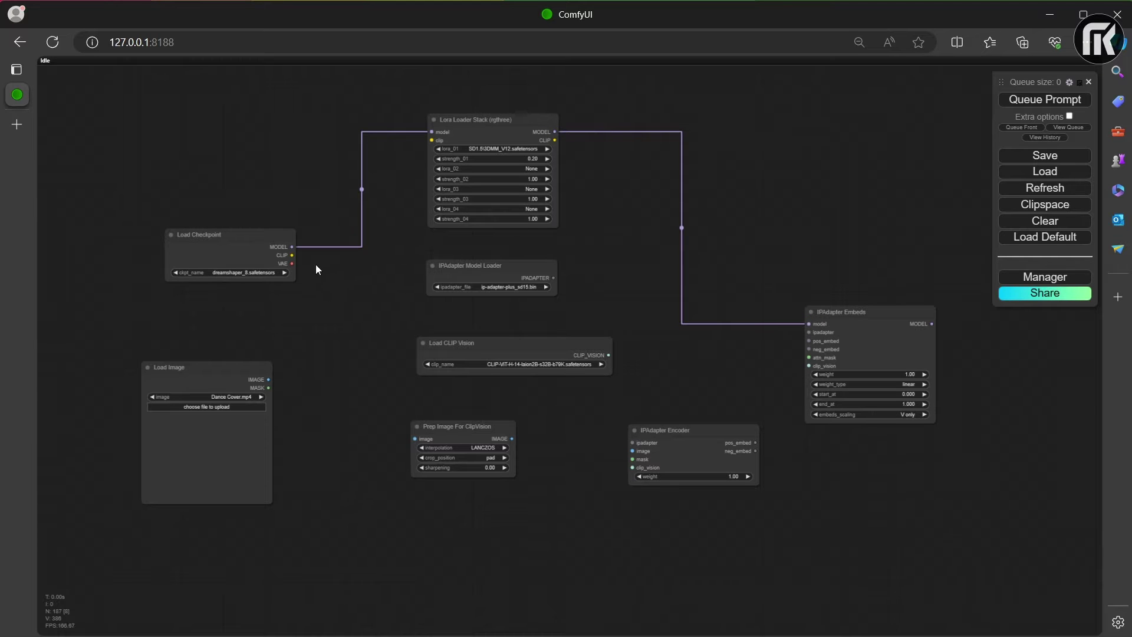
drag(292, 256, 430, 142)
- Connect the IPAdapter Model Loader and Load CLIP Vision outputs to the ipadapter and clip_vision inputs of IPAdapter Embeds
drag(553, 277, 553, 276)
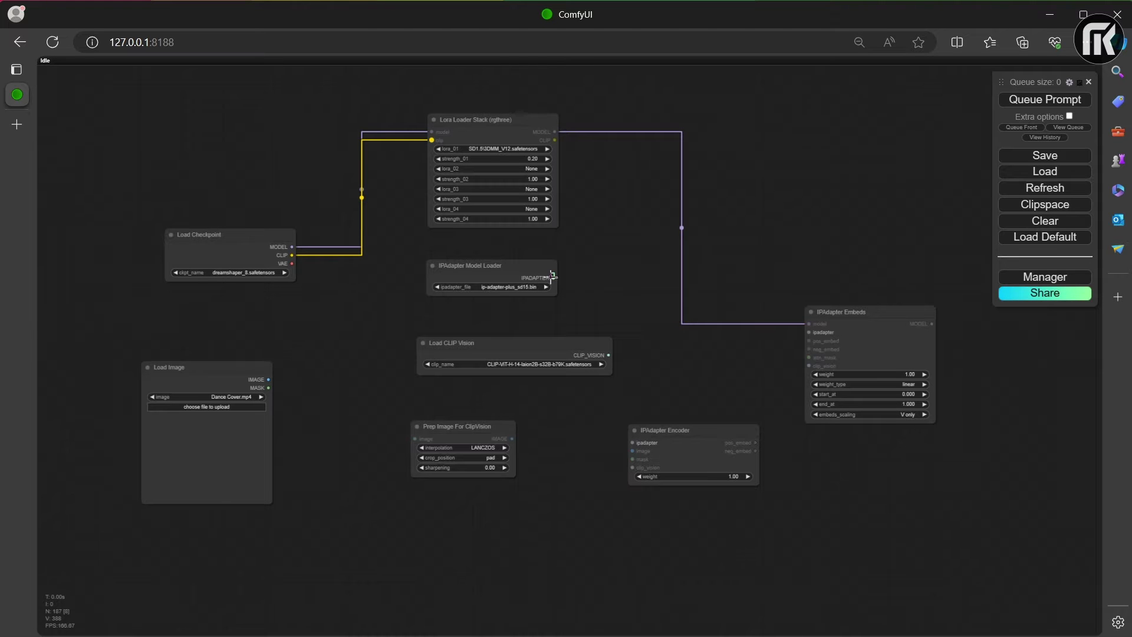
drag(599, 307, 809, 332)
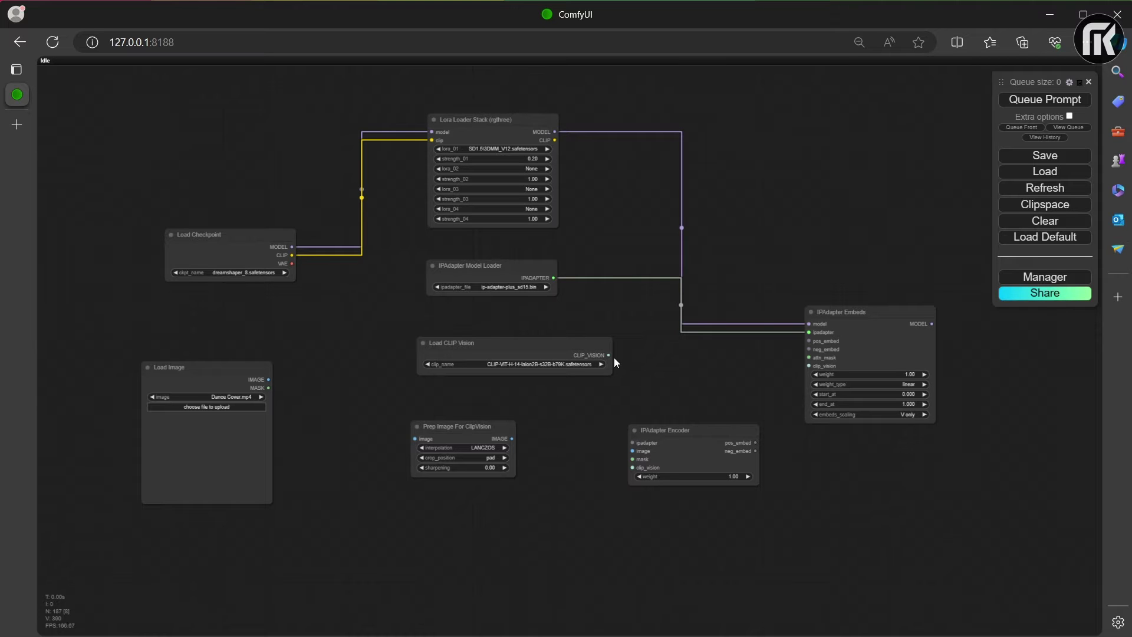
drag(609, 355, 810, 366)
- Connect Load Image through Prep Image For ClipVision to the image input of the IPAdapter Encoder
drag(268, 377, 415, 438)
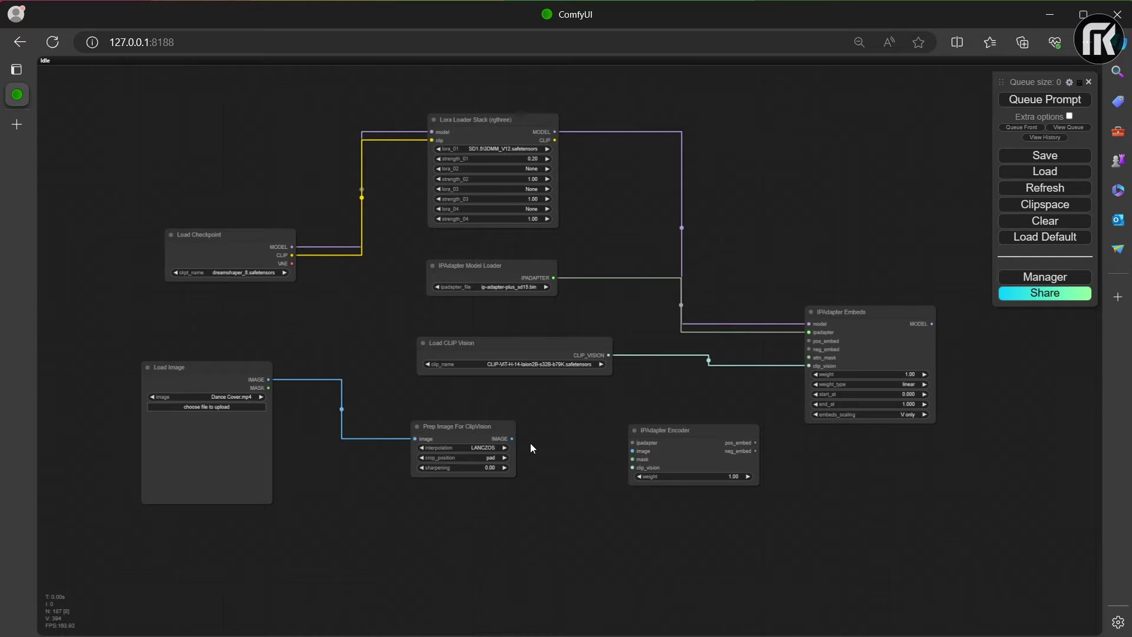
drag(513, 439, 526, 450)
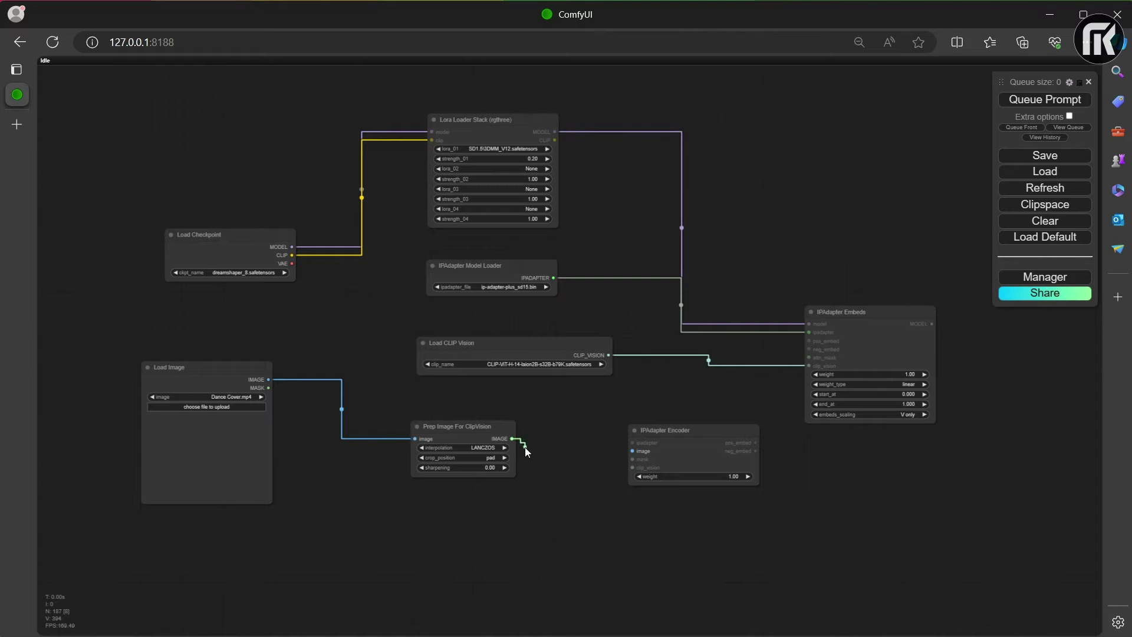
drag(630, 474, 637, 451)
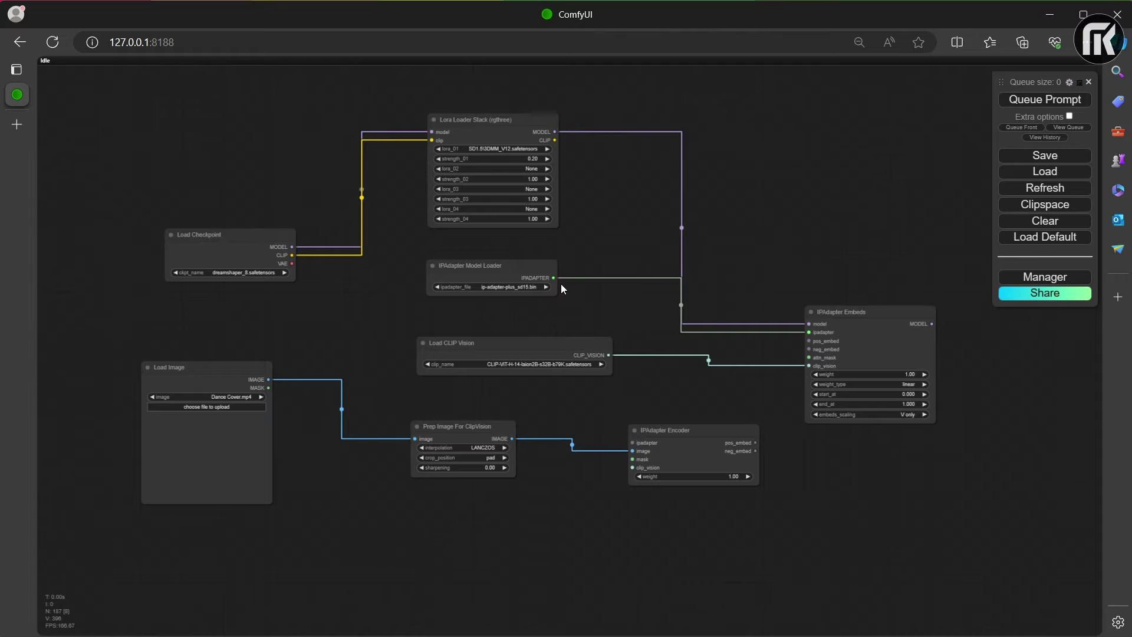
- Link the IPAdapter model and CLIP Vision to the IPAdapter Encoder, and its pos_embed output to IPAdapter Embeds
drag(554, 278, 631, 442)
drag(608, 355, 631, 473)
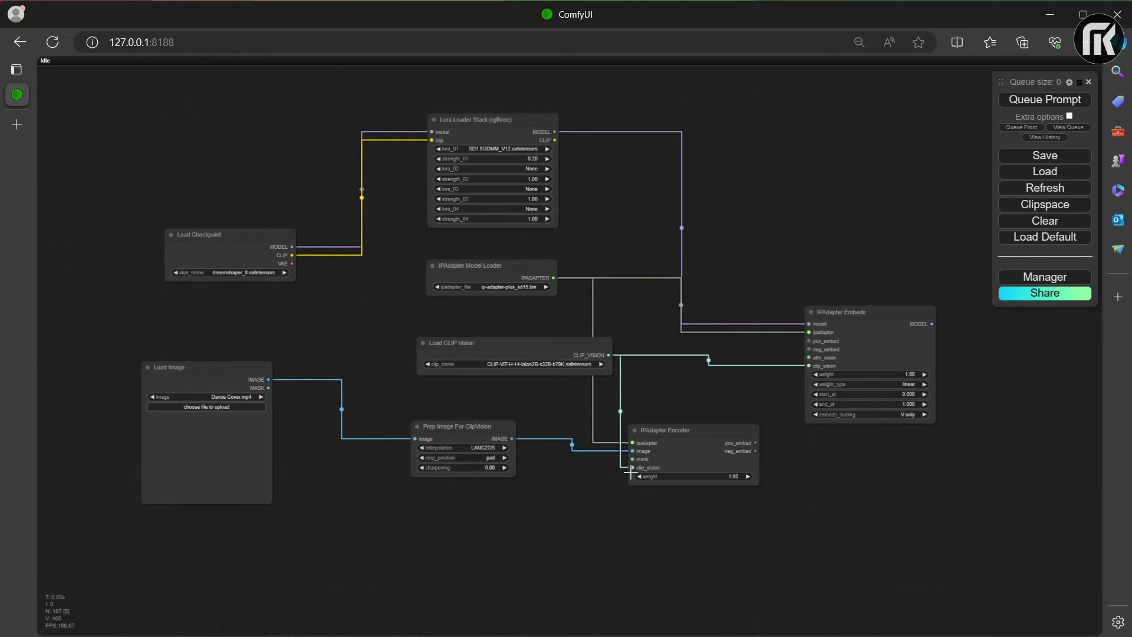
drag(755, 442, 810, 341)
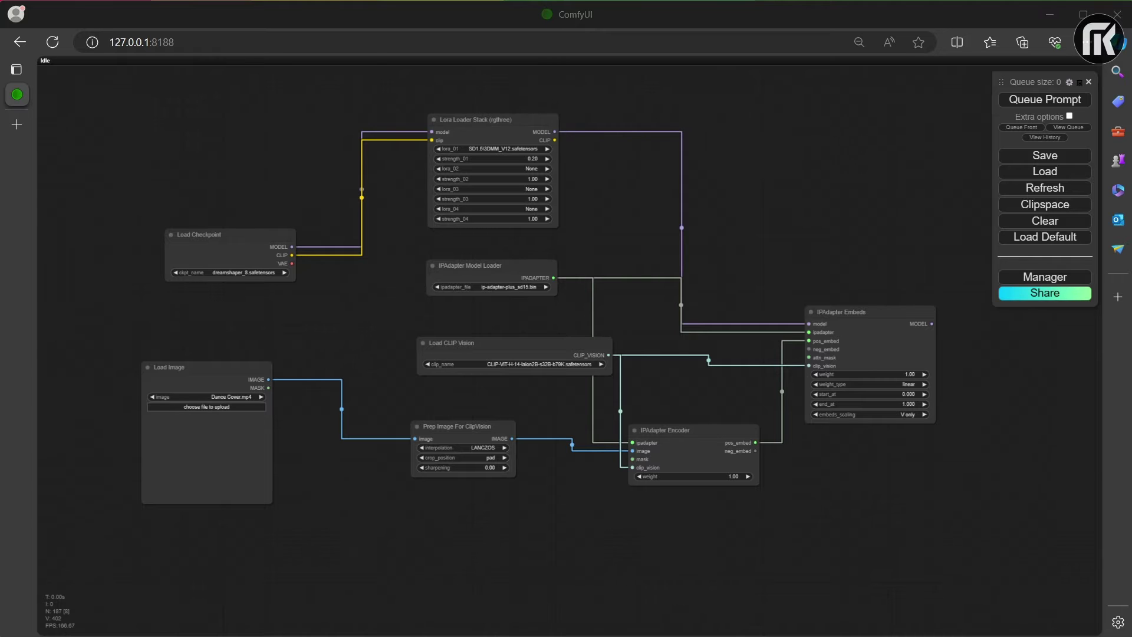
- Add CLIP Set Last Layer, Set_CLIP_FGD, positive and negative CLIP Text Encode, and Depth Anything nodes in an empty canvas area
drag(1046, 414, 615, 376)
drag(737, 363, 208, 265)
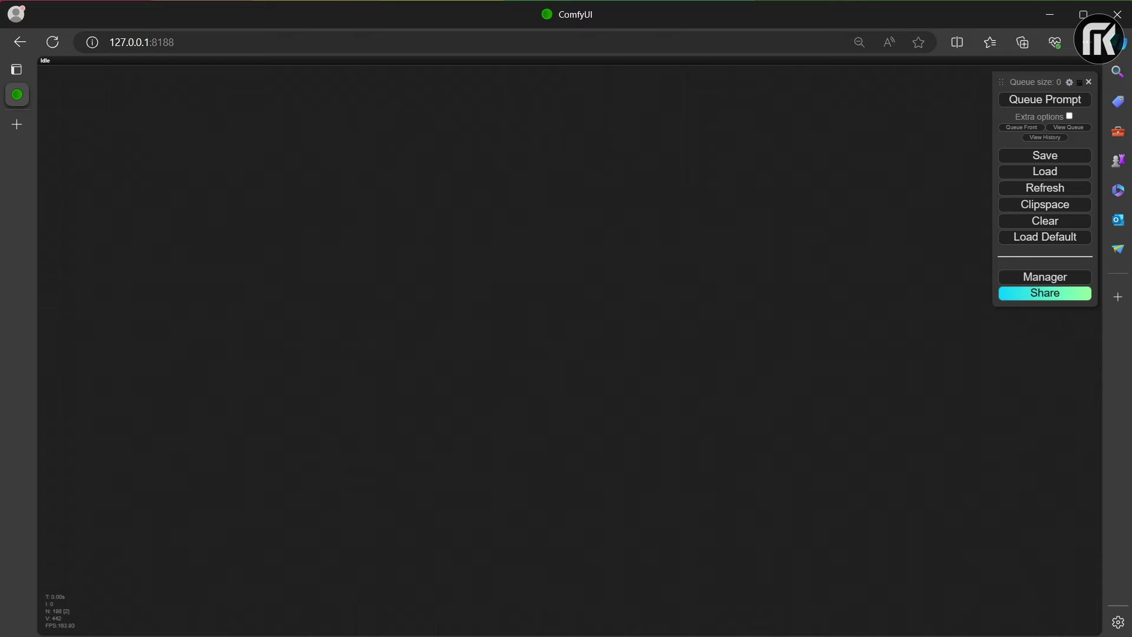
key(ctrl+z)
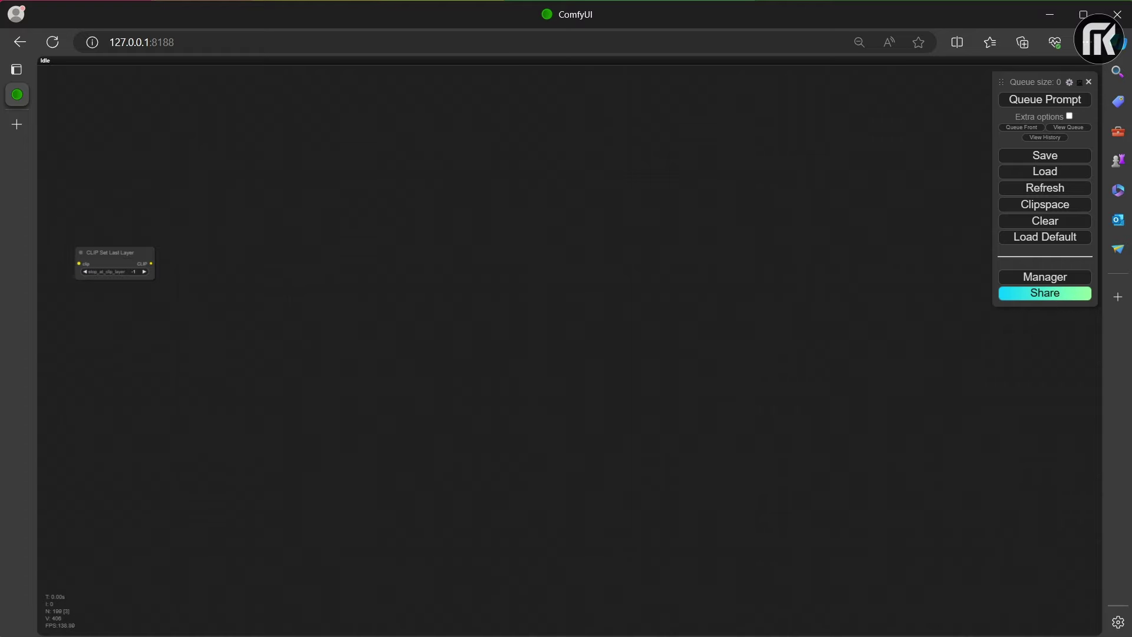
key(ctrl+z)
key(ctrl+v)
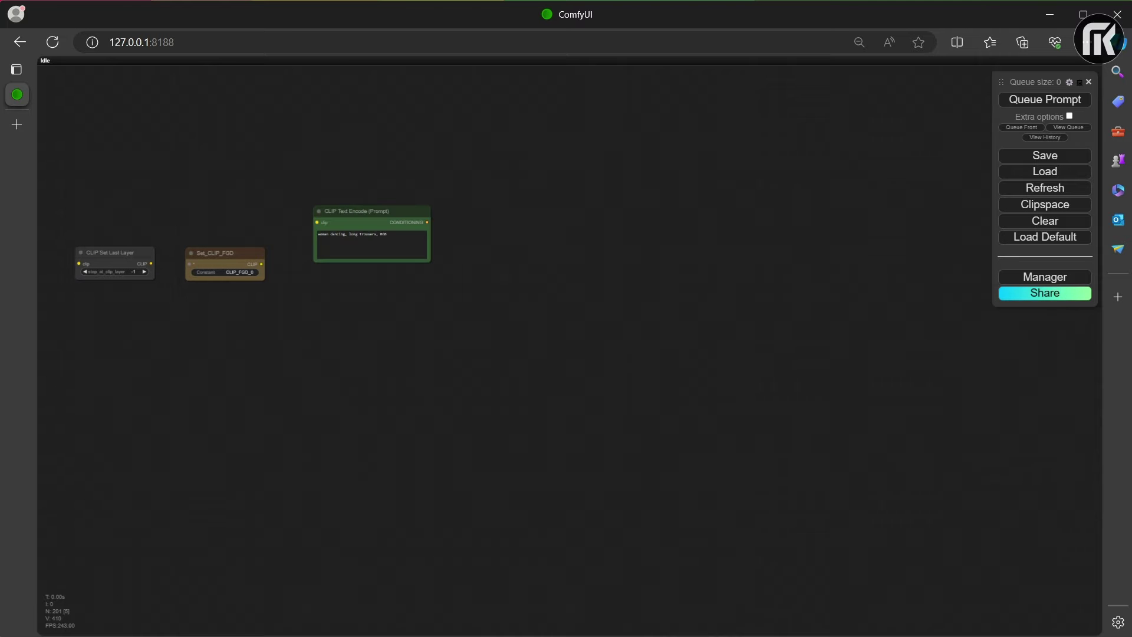
key(ctrl+v)
- Add three Apply Advanced ControlNet nodes, a DWPose Estimator and three Load Advanced ControlNet Model nodes beside and around the prompt and depth nodes
key(ctrl+v)
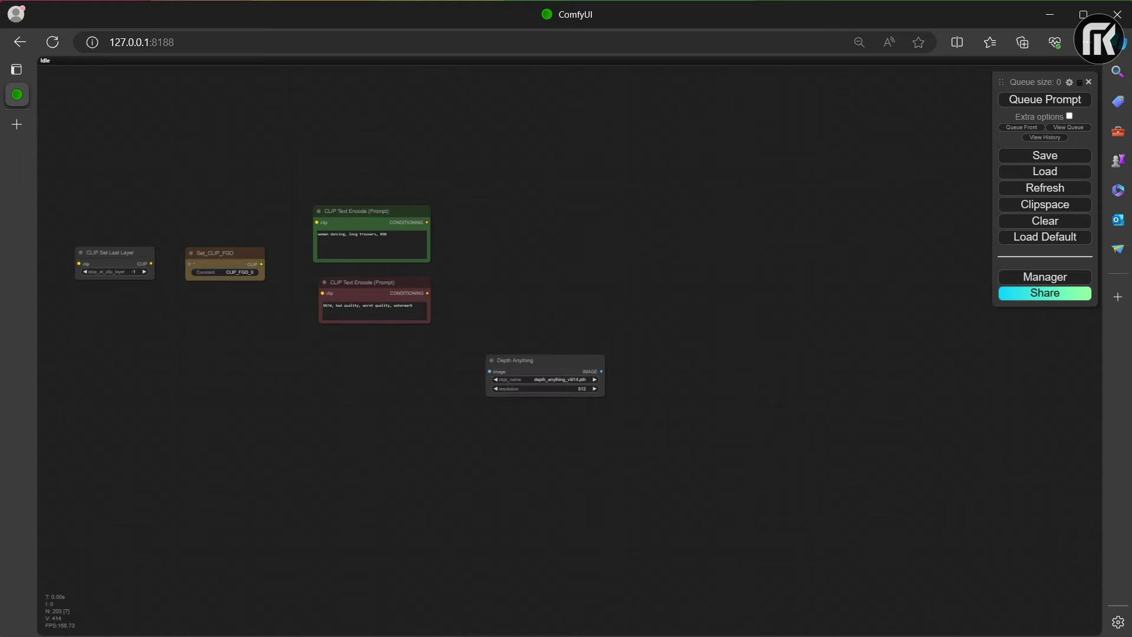
key(ctrl+v)
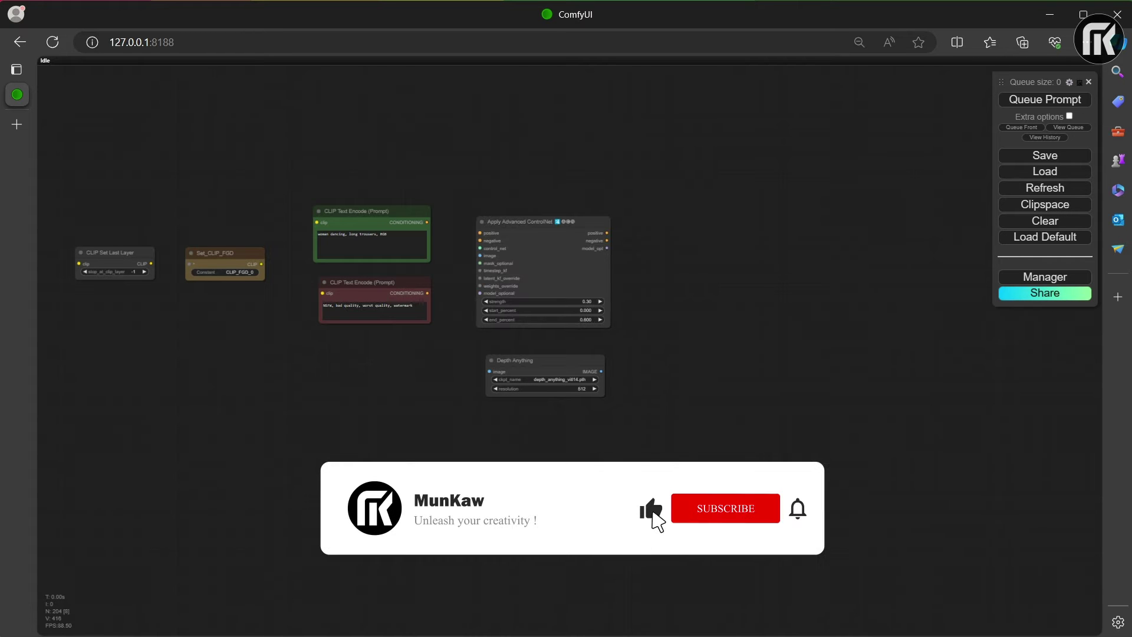
key(ctrl+v)
key(ctrl+v)
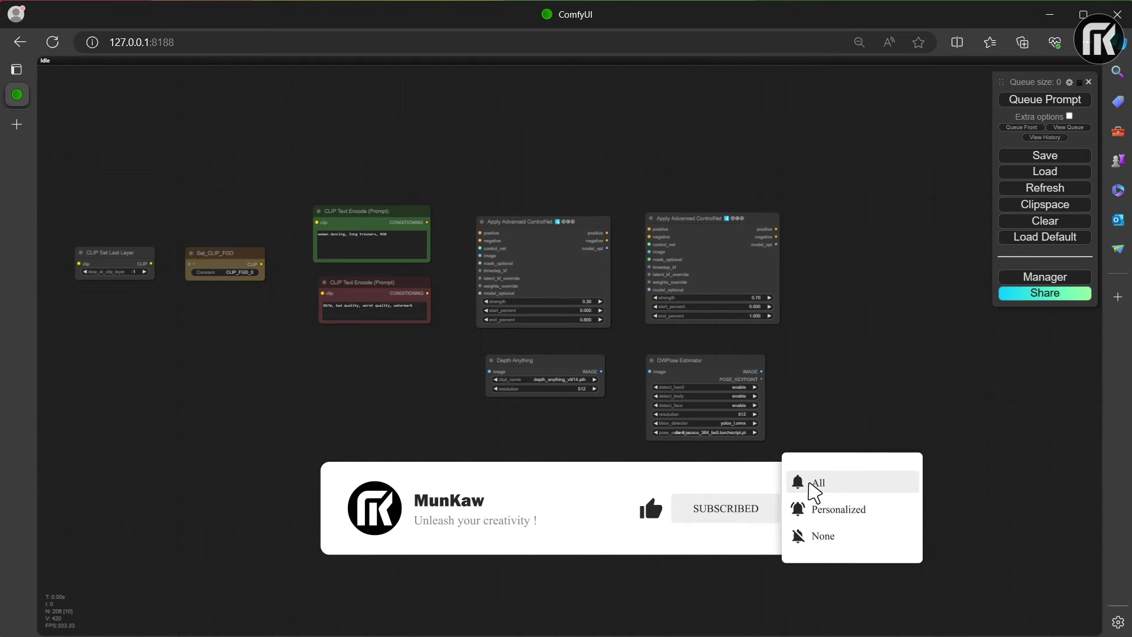
key(ctrl+v)
key(ctrl+v)
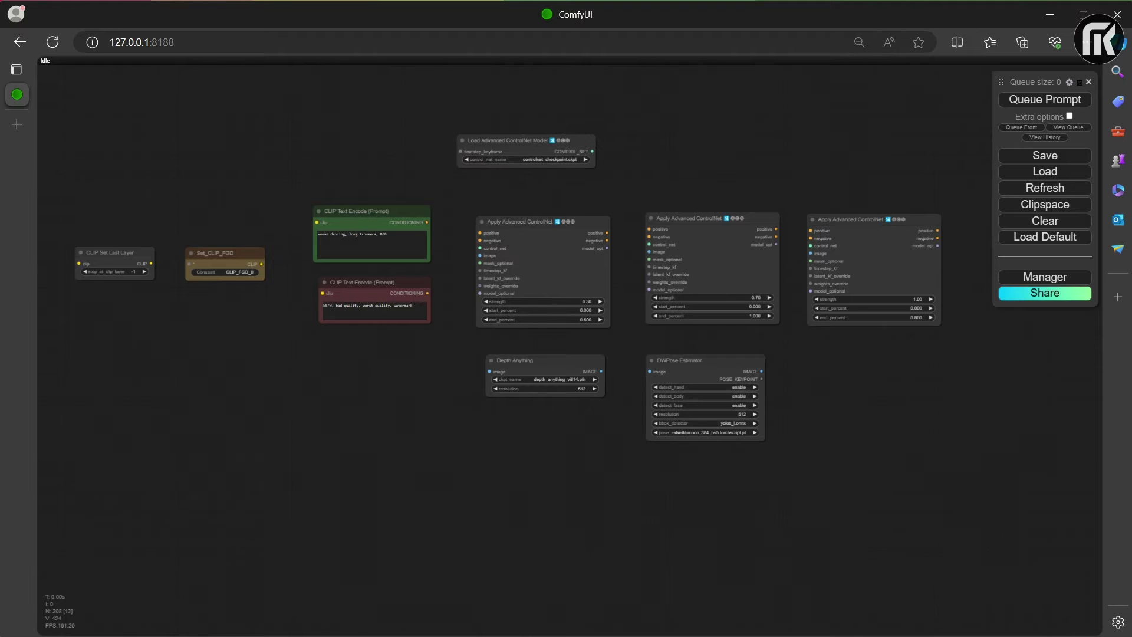
key(ctrl+v)
key(ctrl+v)
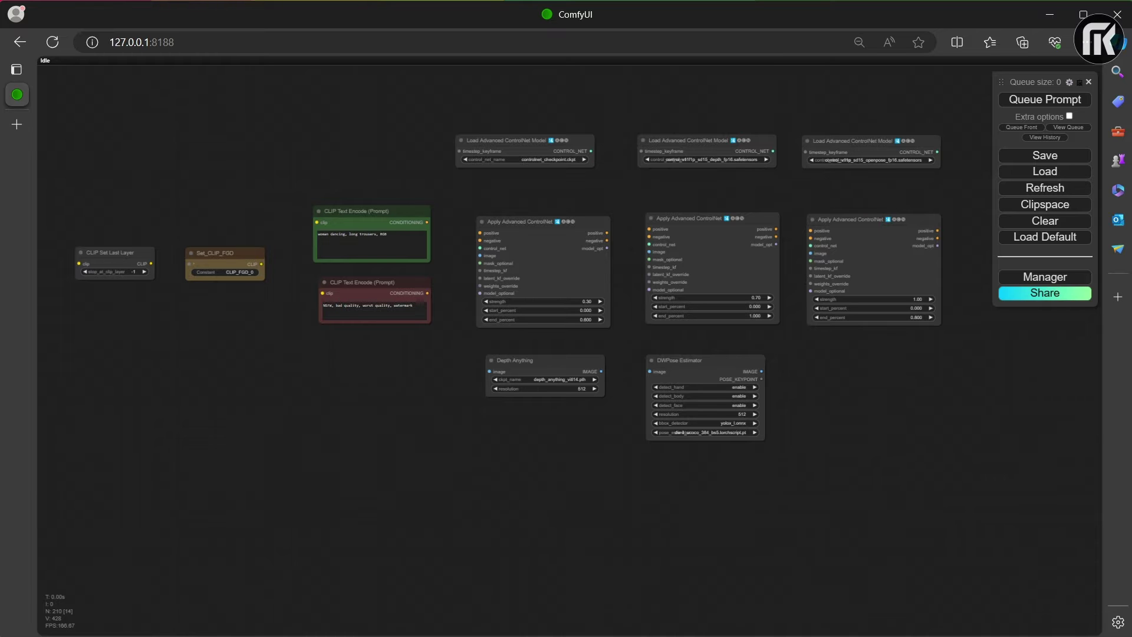
- Add Load AnimateDiff Model, Apply AnimateDiff Model, Context Options Looped Uniform, Use Evolved Sampling and FreeU_V2 nodes in the empty area above the ControlNet loaders
mouse_move(995, 359)
mouse_down()
mouse_move(981, 381)
mouse_move(985, 363)
mouse_up()
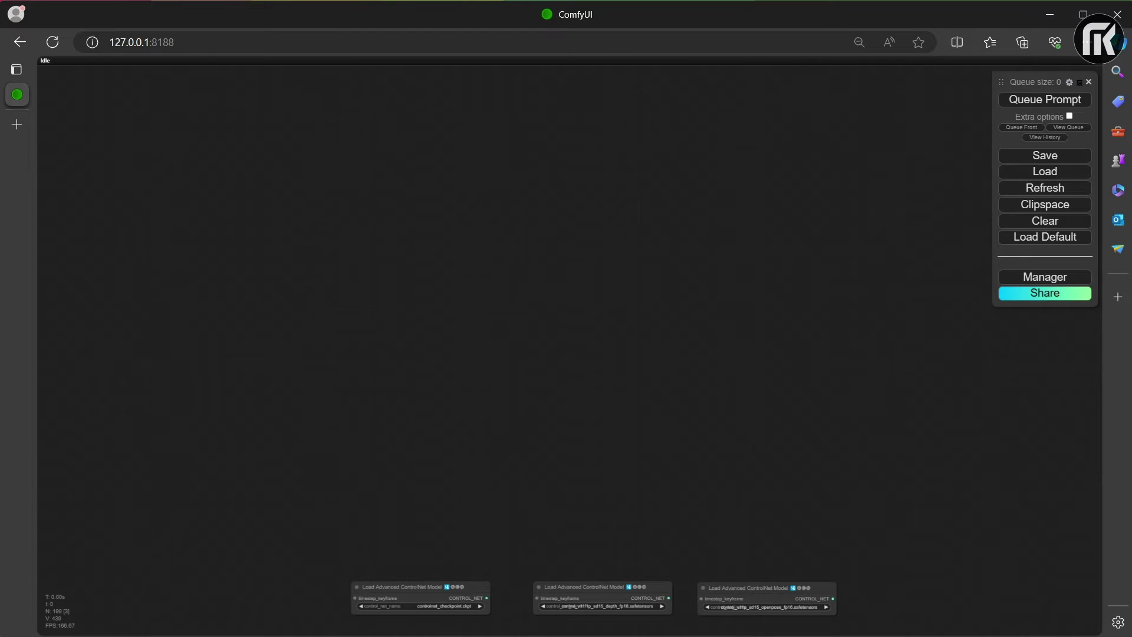
key(ctrl+z)
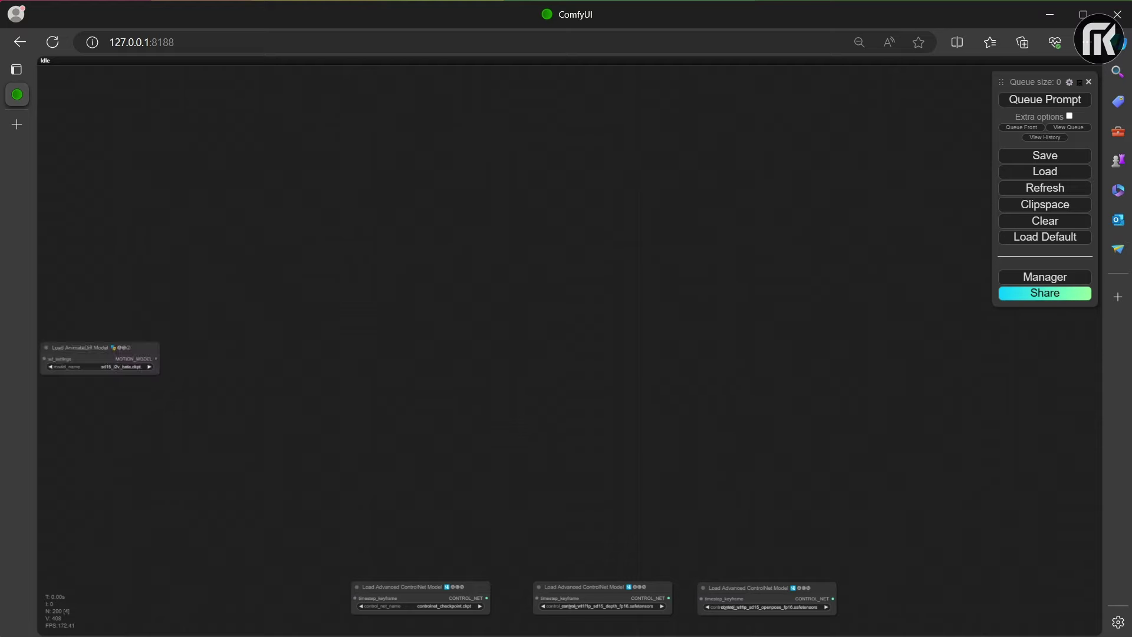
key(ctrl+v)
key(ctrl+v)
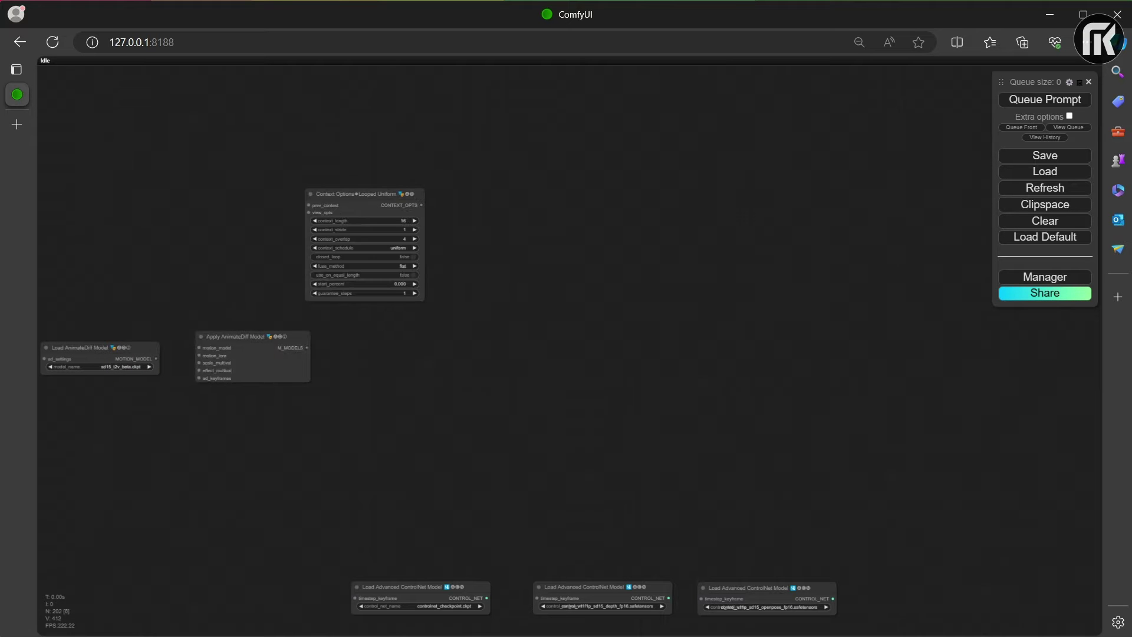
key(ctrl+v)
key(ctrl+v)
key(ctrl+v)
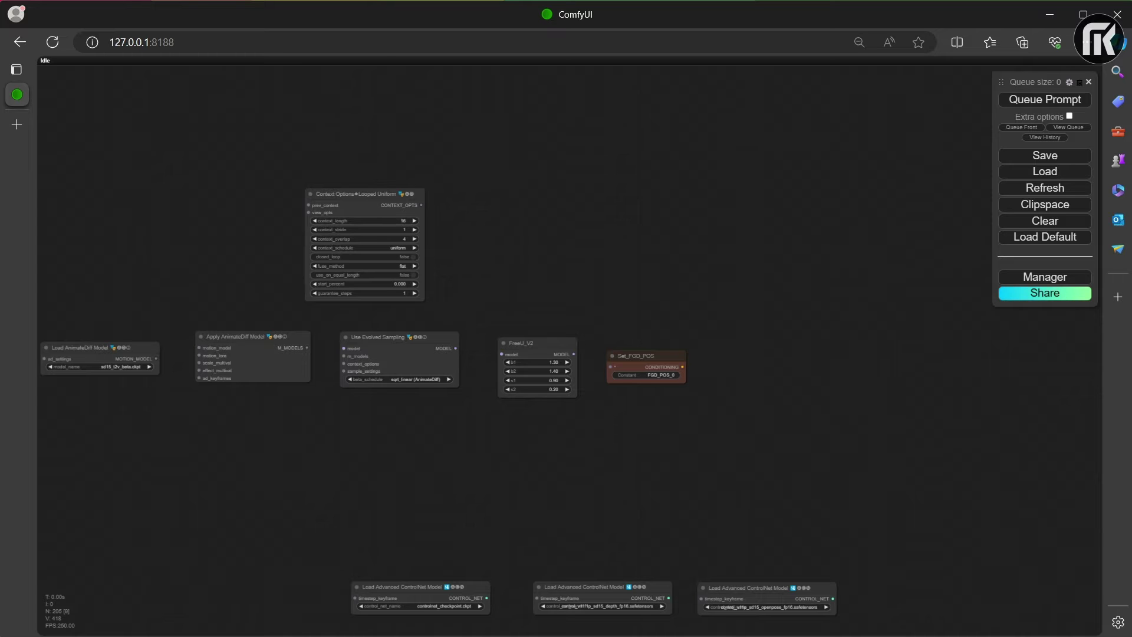
- Add Set_FGD_POS, Set_FGD_NEG, Get_LATENT, KSampler, VAE Decode and Video Combine nodes beyond FreeU_V2
key(ctrl+v)
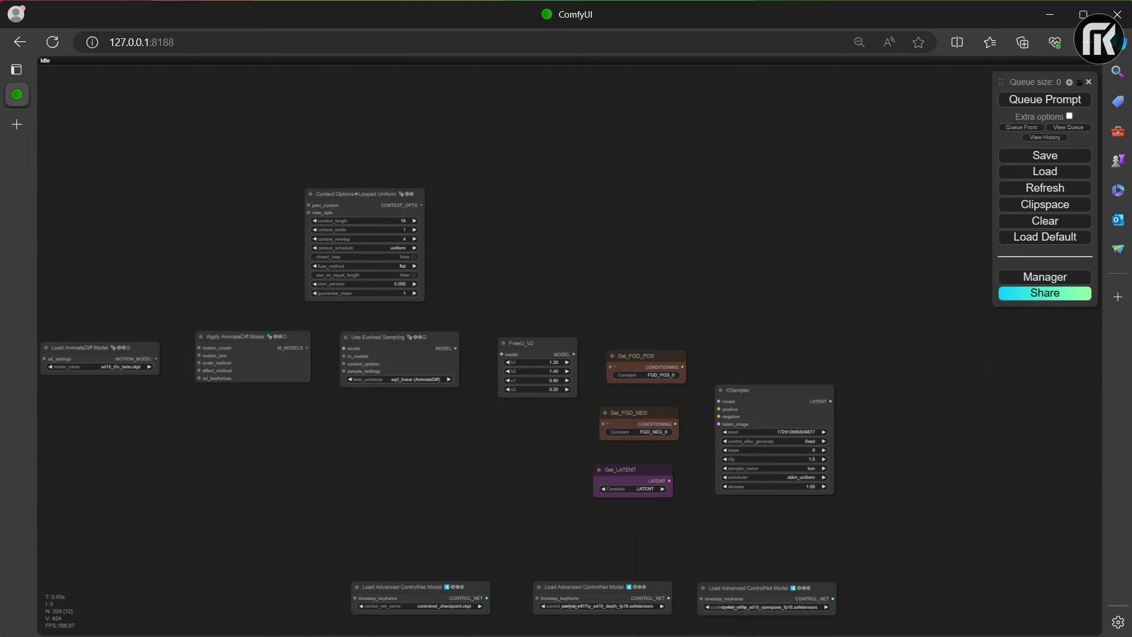
key(ctrl+v)
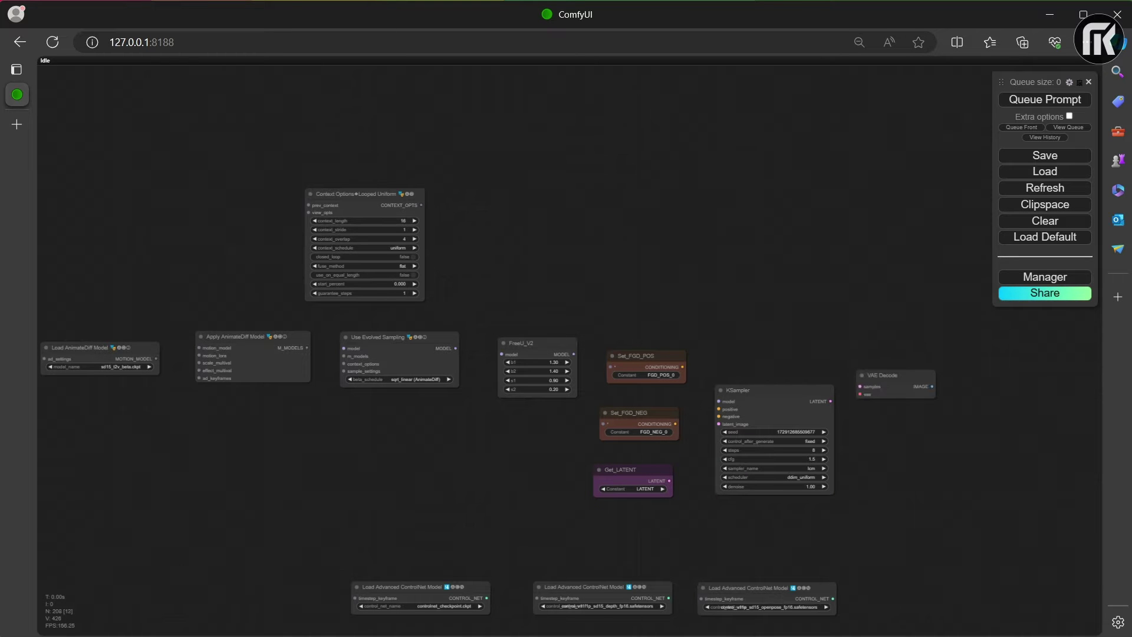
key(ctrl+v)
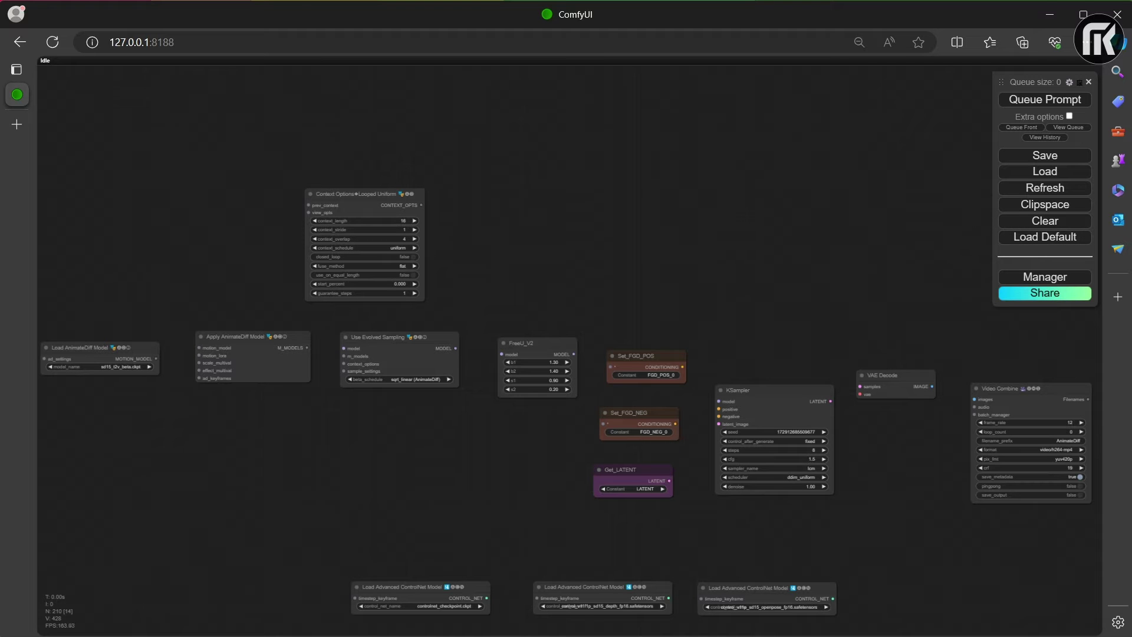
- Add a Set_AD_FGD node and position it just above the KSampler
scroll(566, 354, down, 1)
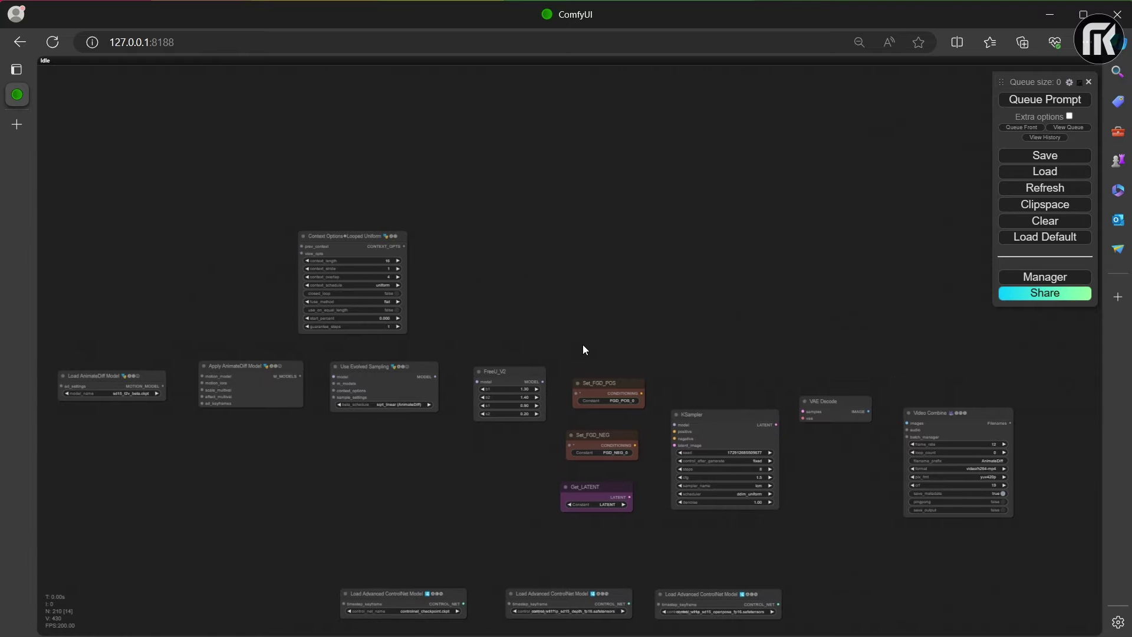
drag(582, 344, 498, 219)
scroll(597, 190, down, 1)
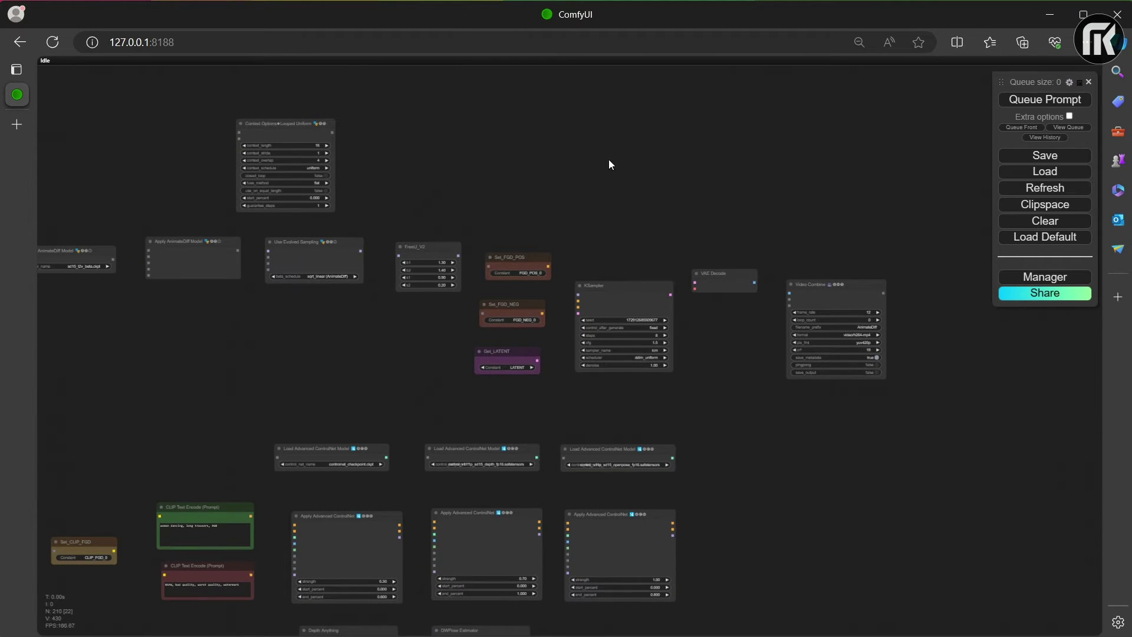
key(ctrl+z)
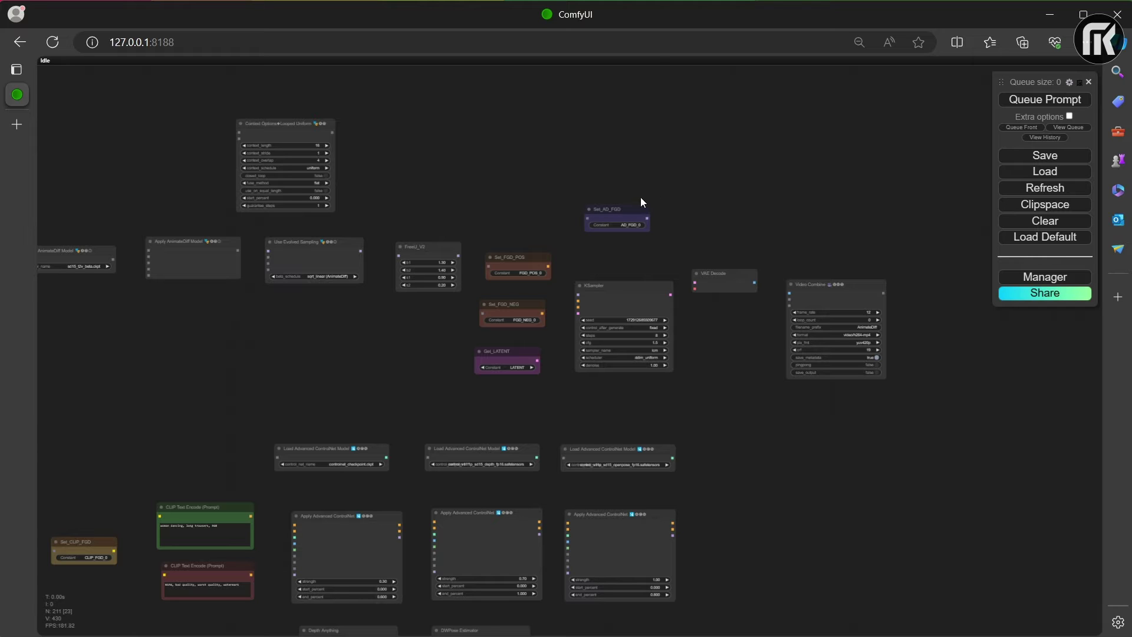
drag(617, 208, 613, 218)
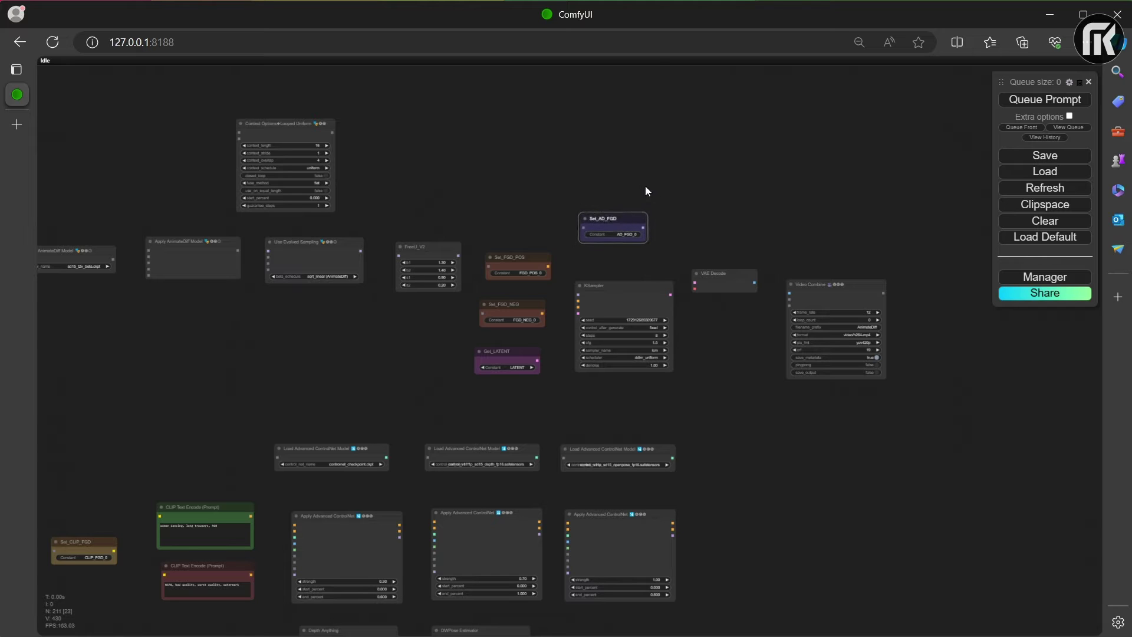
- Connect the Lora Loader Stack's CLIP output through CLIP Set Last Layer to Set_CLIP_FGD, moving Set_CLIP_FGD closer to CLIP Set Last Layer
drag(717, 210, 809, 157)
scroll(809, 157, down, 1)
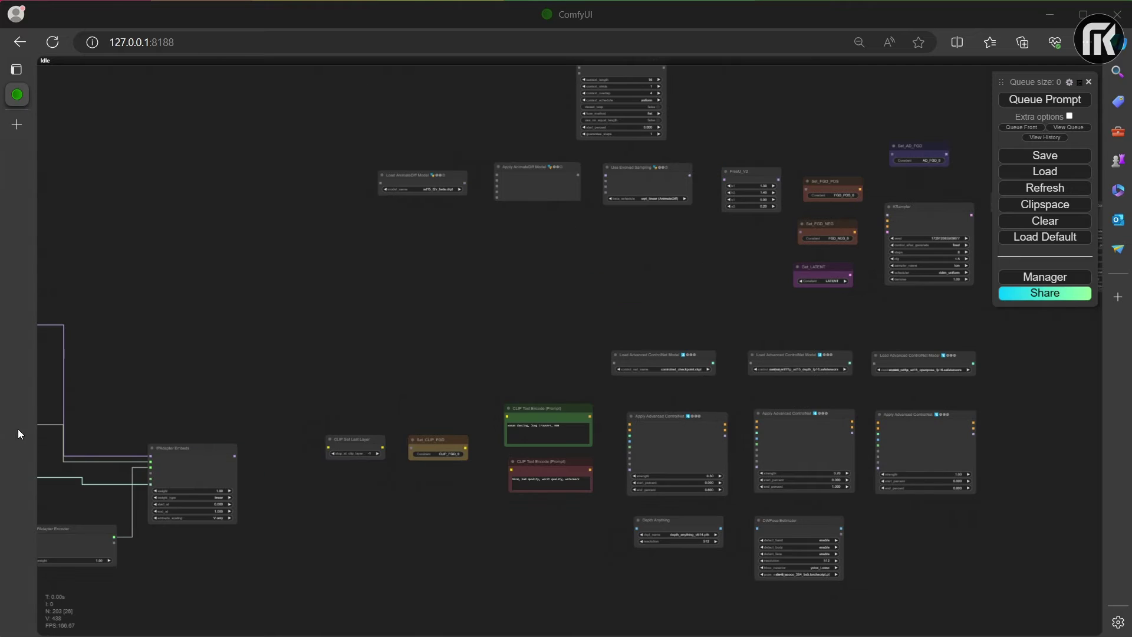
scroll(192, 497, up, 10)
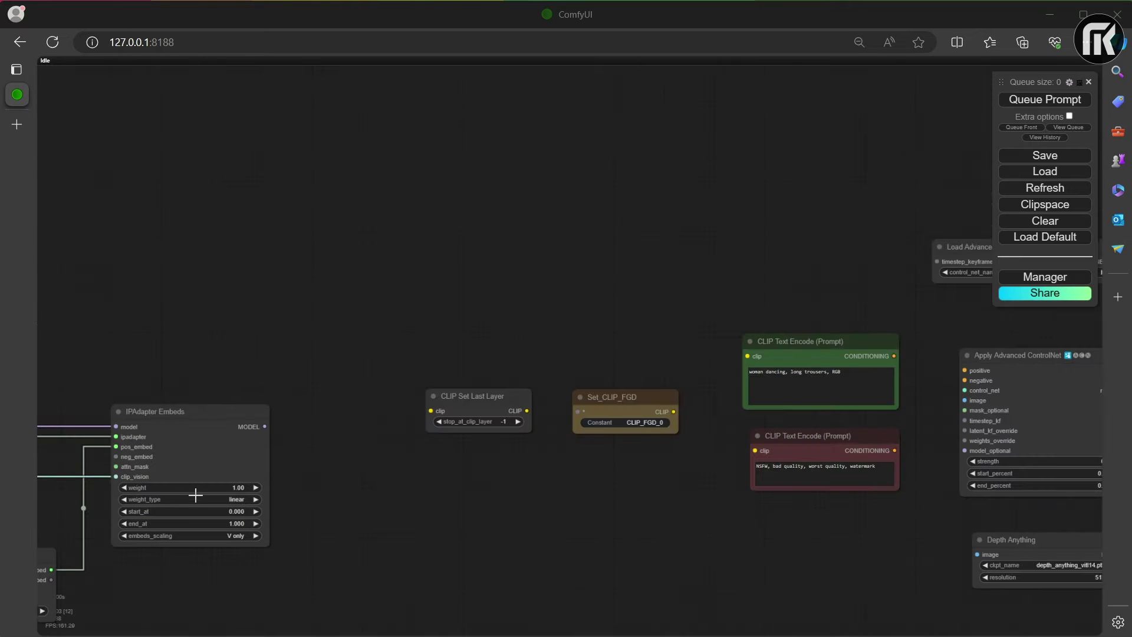
drag(263, 420, 373, 388)
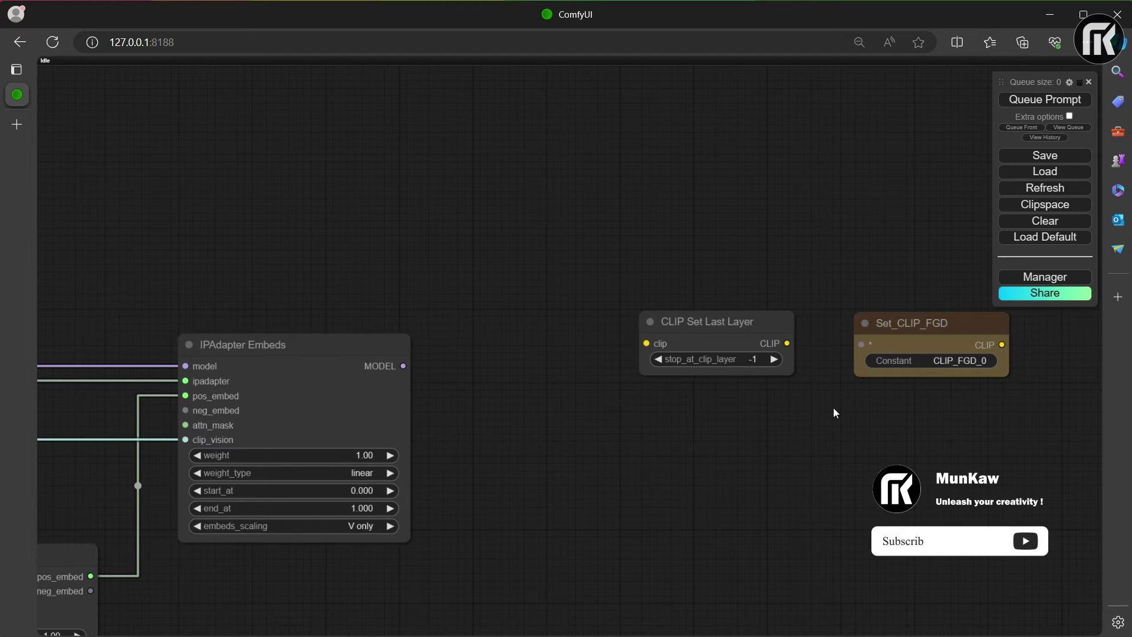
scroll(469, 313, down, 2)
drag(469, 313, 568, 342)
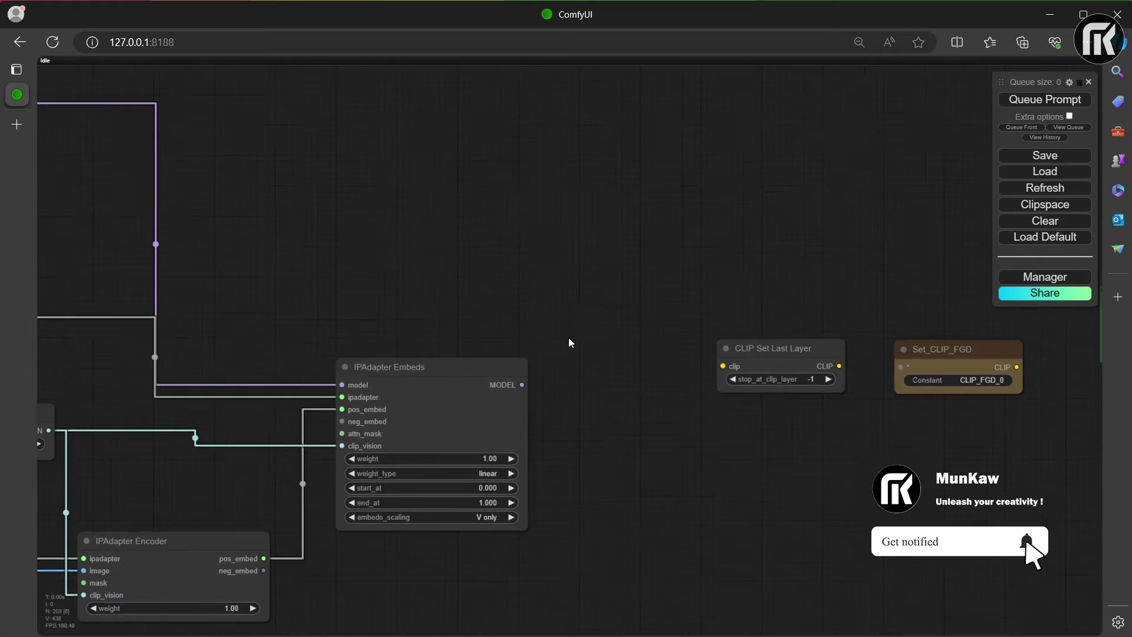
scroll(577, 338, down, 2)
drag(120, 170, 627, 320)
drag(855, 361, 757, 335)
drag(684, 332, 723, 333)
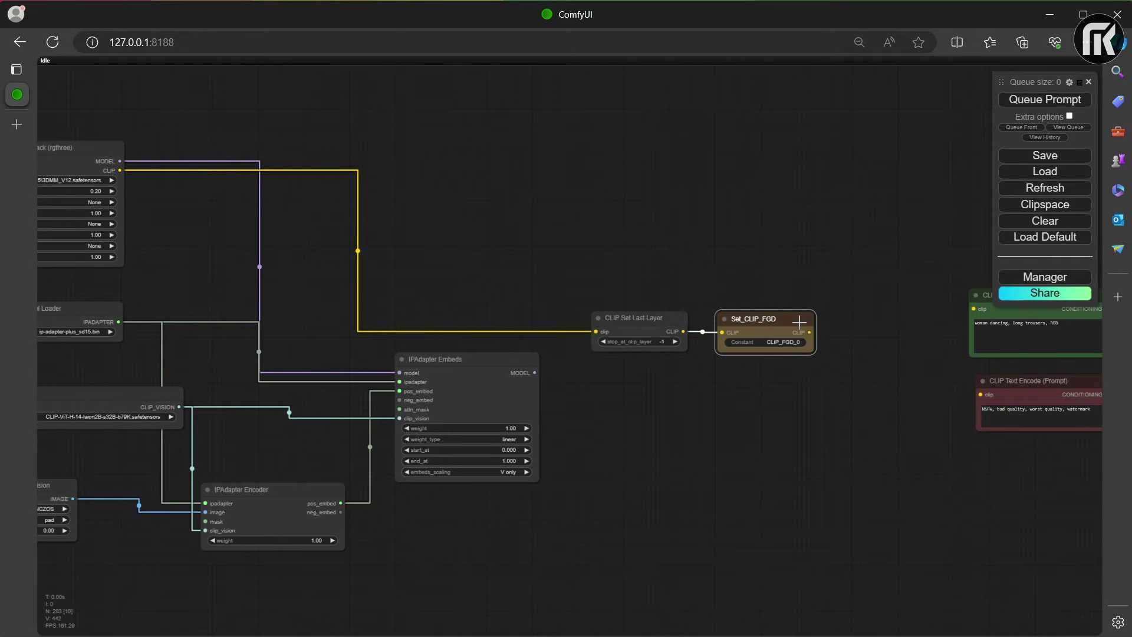
- Link Set_CLIP_FGD to both CLIP Text Encode nodes, and their conditioning outputs to the first Apply Advanced ControlNet's positive and negative inputs
drag(796, 321, 593, 326)
drag(455, 352, 599, 412)
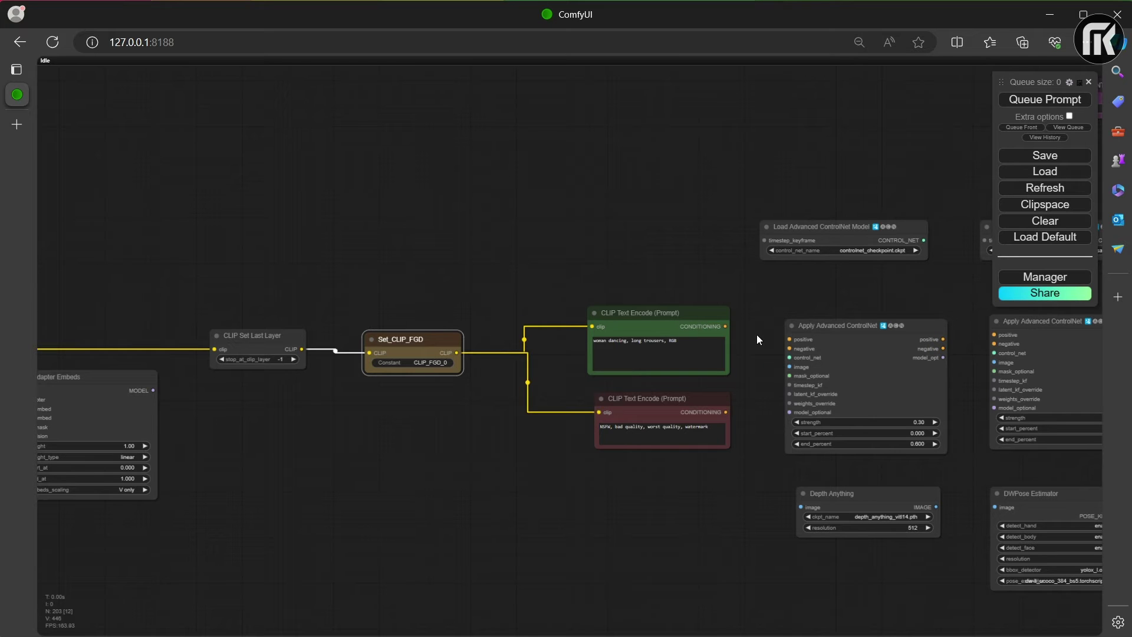
drag(758, 337, 695, 344)
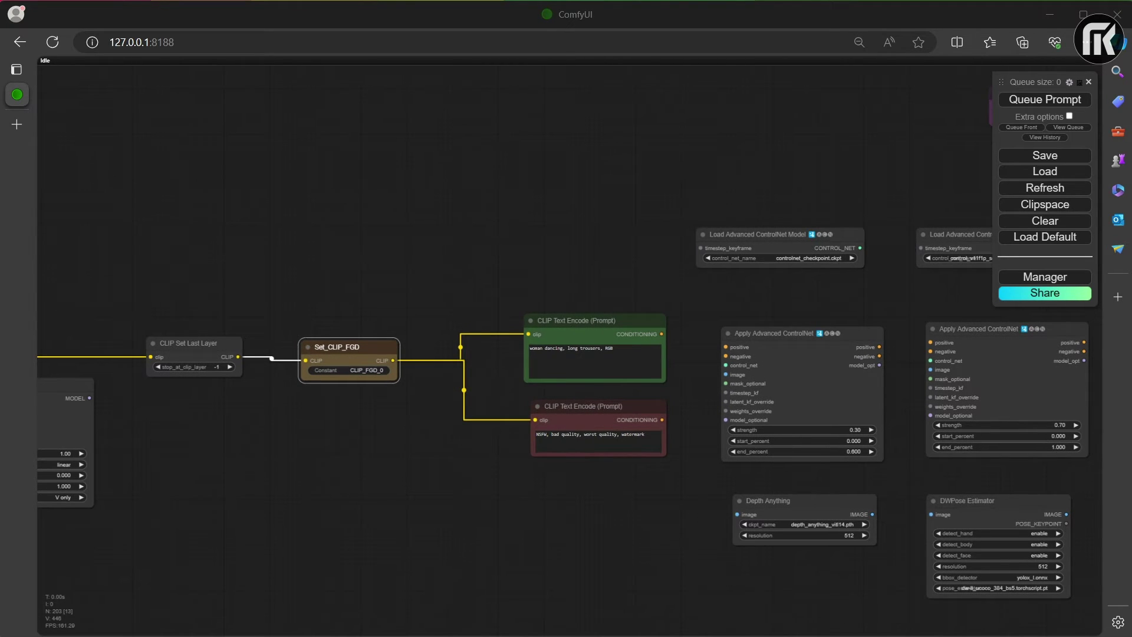
drag(662, 333, 729, 348)
drag(662, 420, 721, 351)
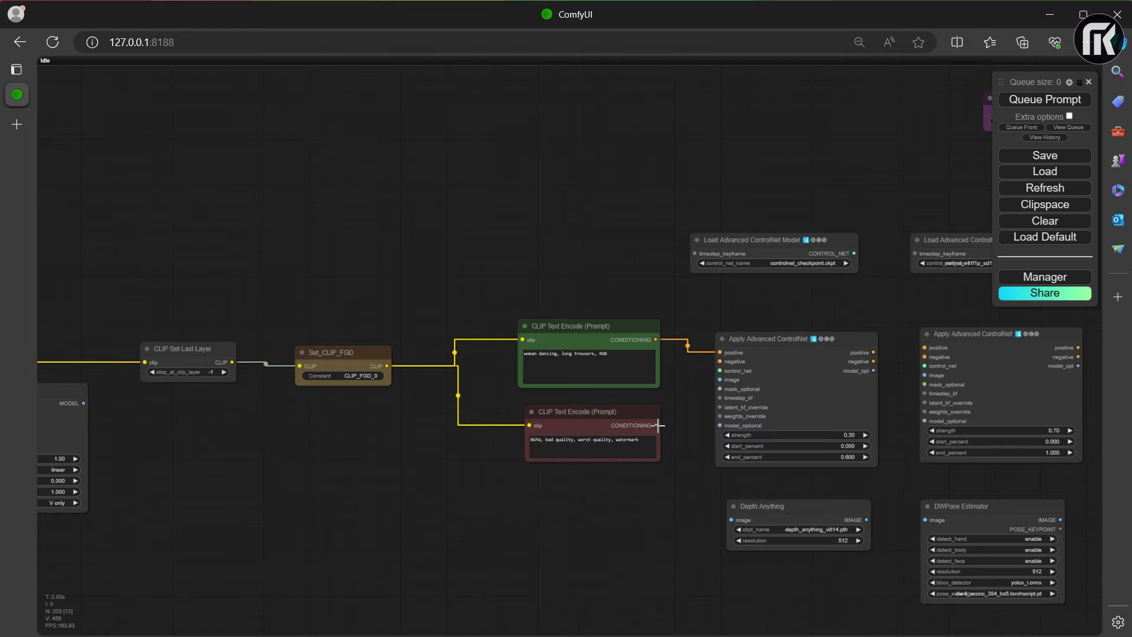
drag(656, 426, 720, 360)
- Chain positive and negative through all three Apply Advanced ControlNet nodes, and feed Depth Anything into the second node's image input and DWPose Estimator into the third's
drag(908, 365, 679, 359)
drag(833, 350, 875, 361)
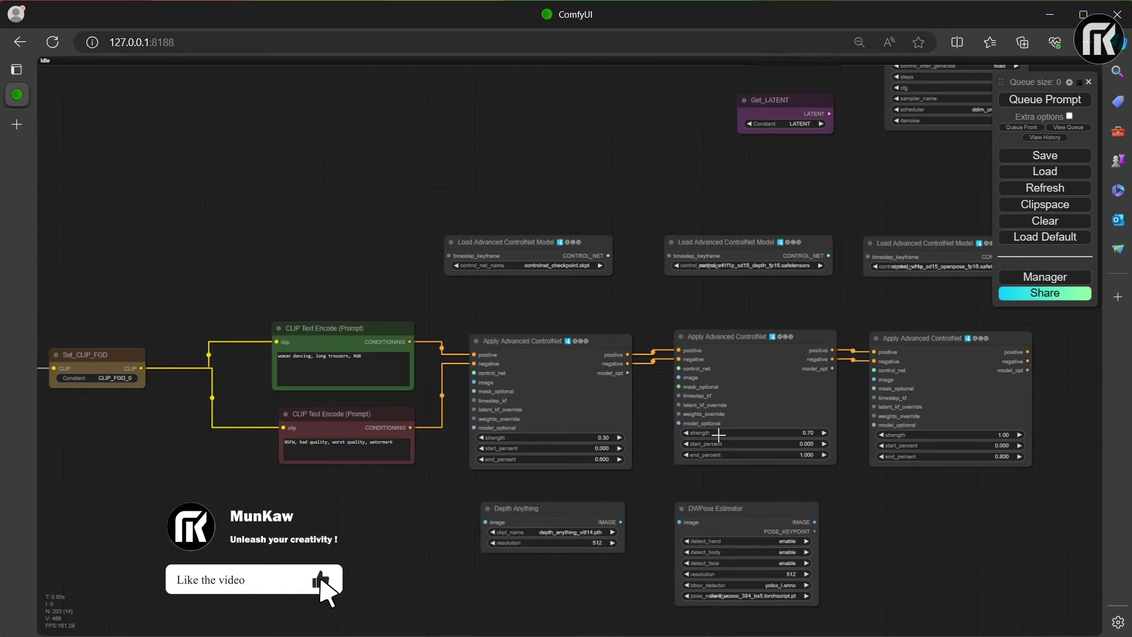
drag(621, 522, 677, 378)
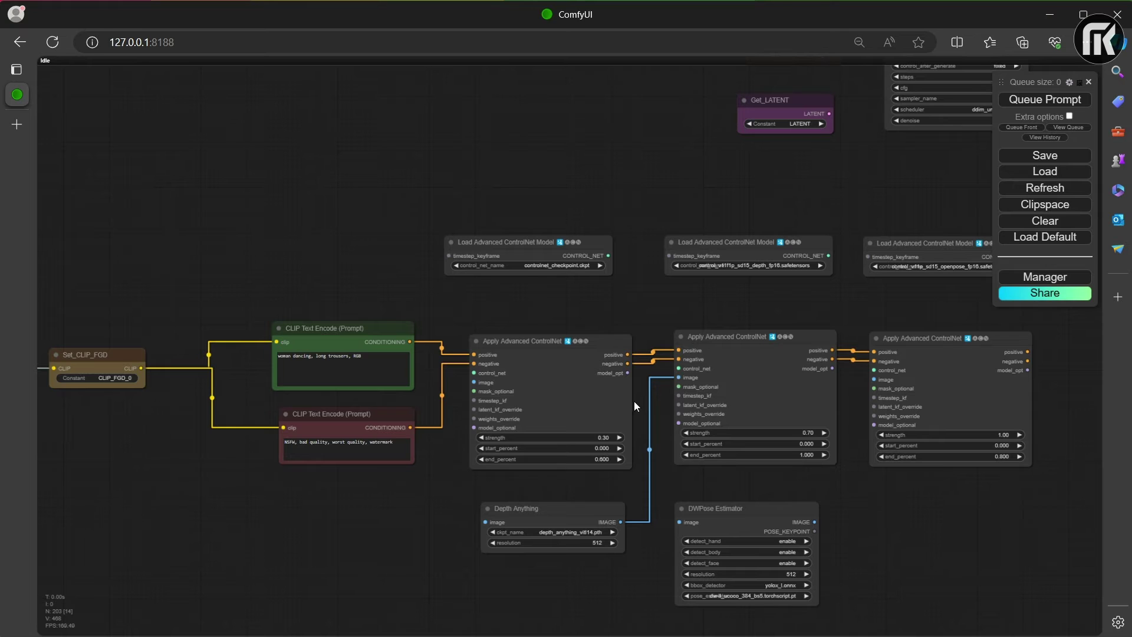
drag(815, 522, 875, 379)
- Review the wiring from Load Checkpoint, LoRA and IPAdapter through the prompts to the ControlNet chain
scroll(519, 451, down, 1)
drag(463, 427, 781, 449)
scroll(773, 448, down, 4)
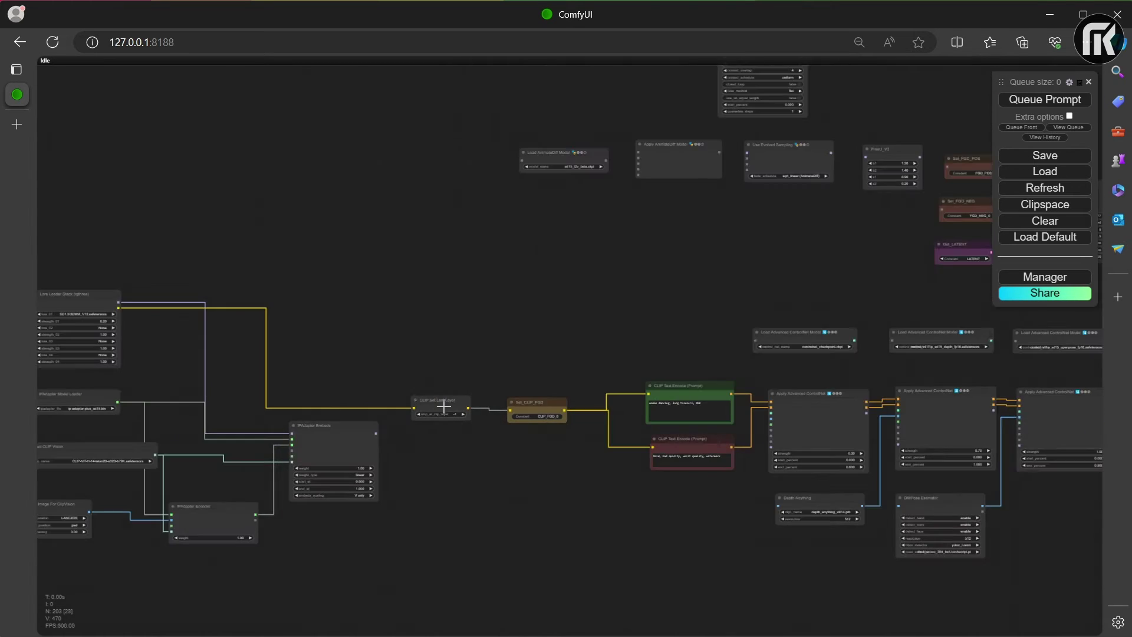
drag(353, 382, 620, 276)
scroll(318, 285, up, 5)
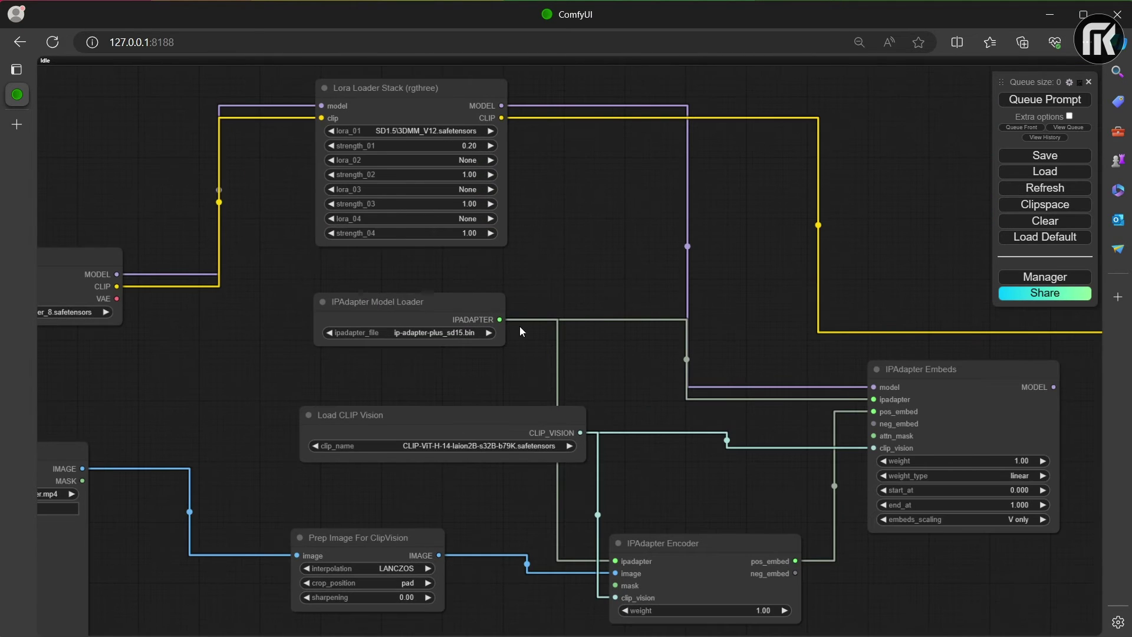
scroll(679, 374, down, 3)
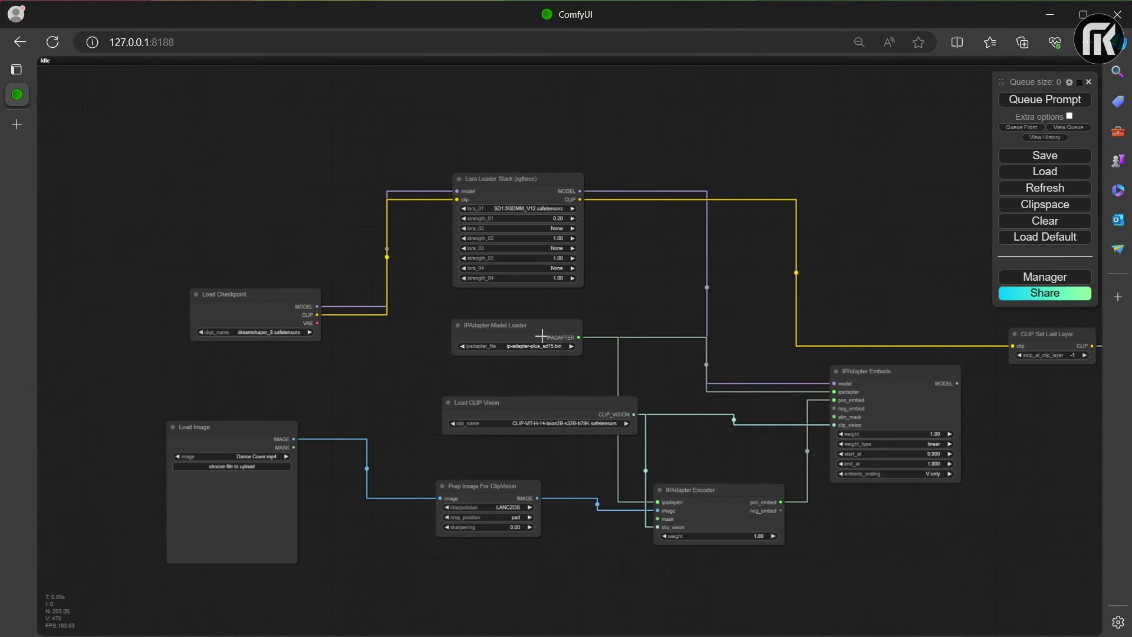
drag(860, 391, 511, 347)
drag(919, 389, 625, 379)
drag(1047, 376, 726, 362)
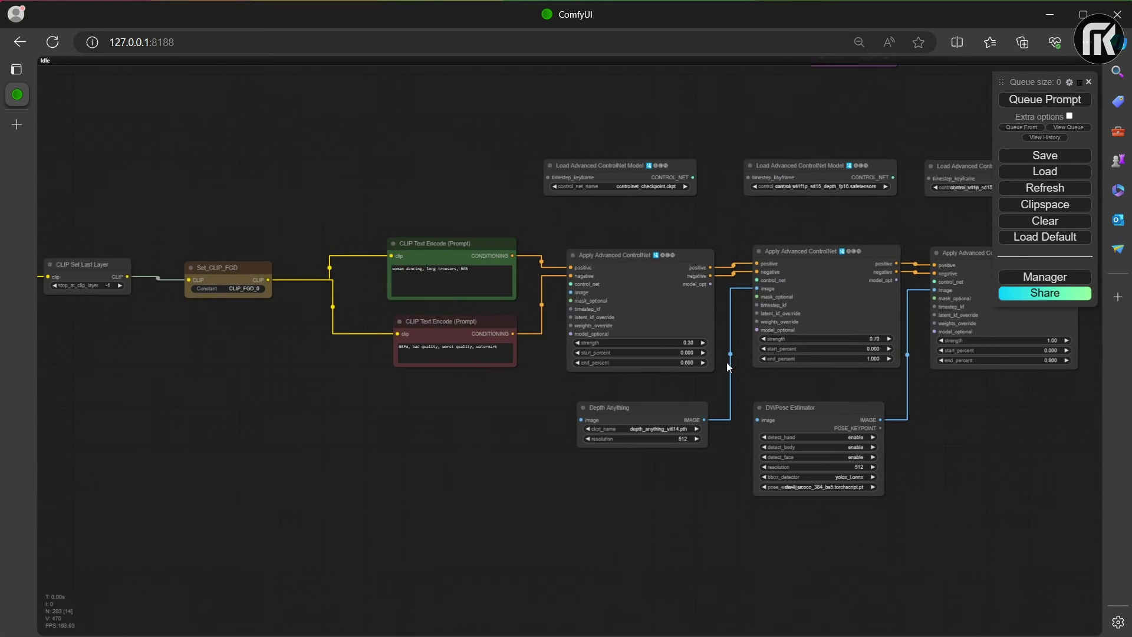
drag(826, 367, 500, 390)
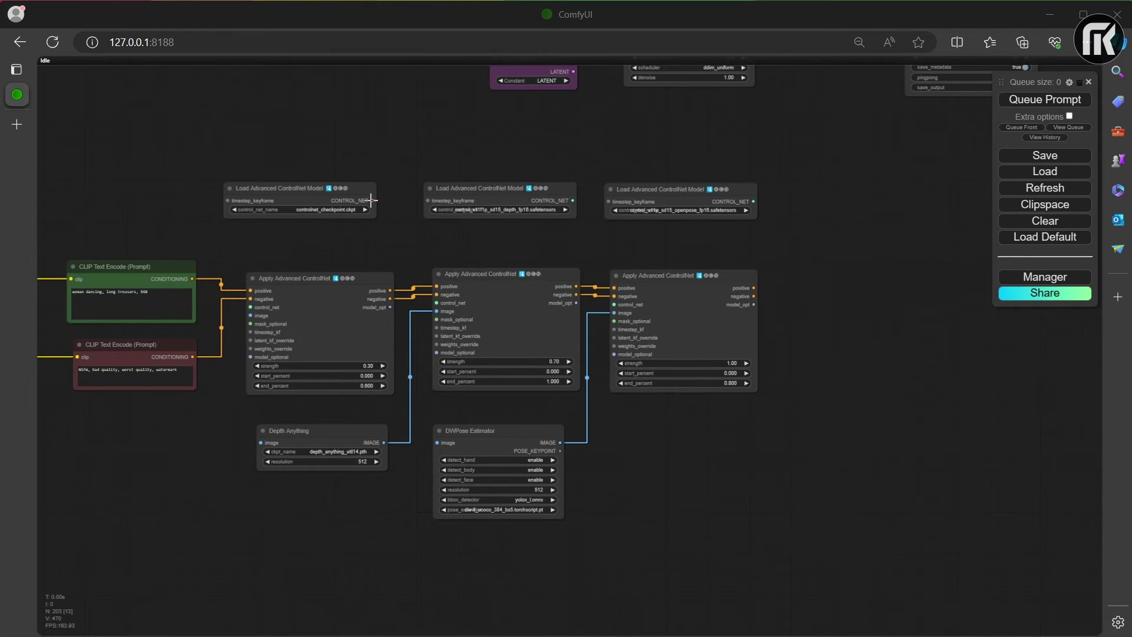
- Connect each Load Advanced ControlNet Model output to the control_net input of the Apply Advanced ControlNet node below it
drag(370, 201, 246, 308)
drag(573, 200, 436, 303)
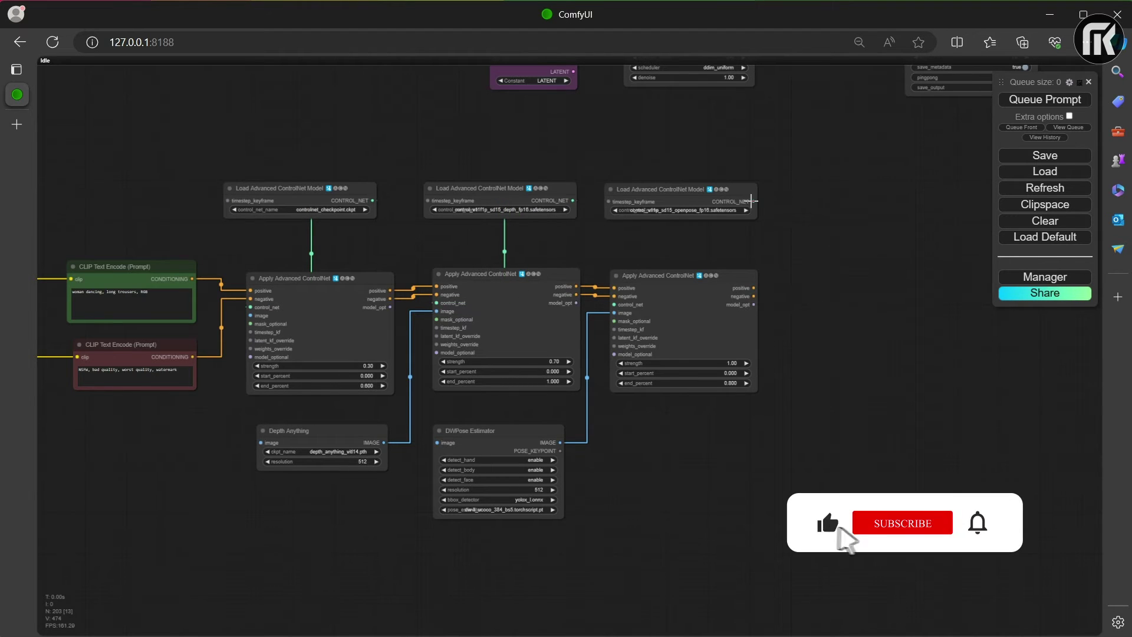
drag(751, 202, 620, 305)
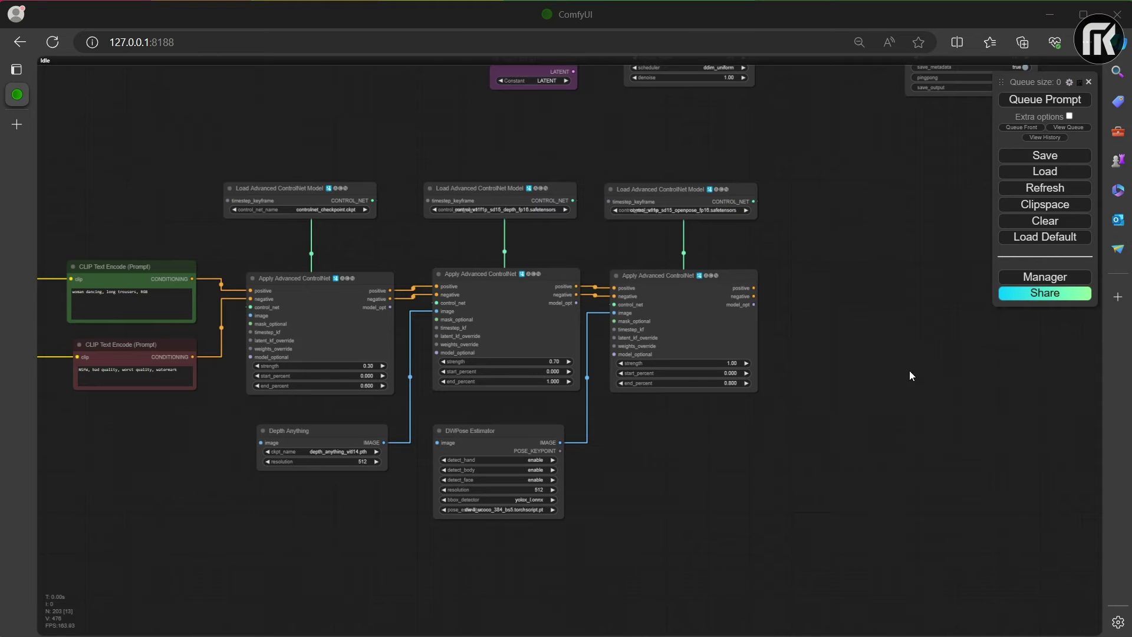
- Move the KSampler node beside the third Apply Advanced ControlNet node
drag(909, 370, 808, 437)
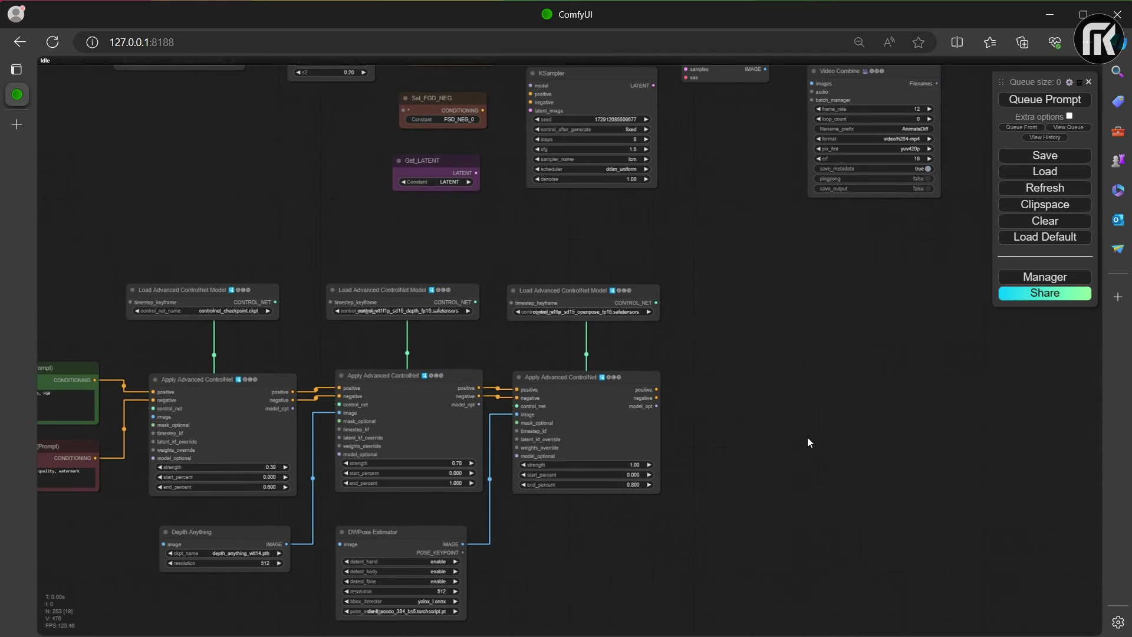
scroll(808, 437, down, 3)
drag(771, 330, 803, 366)
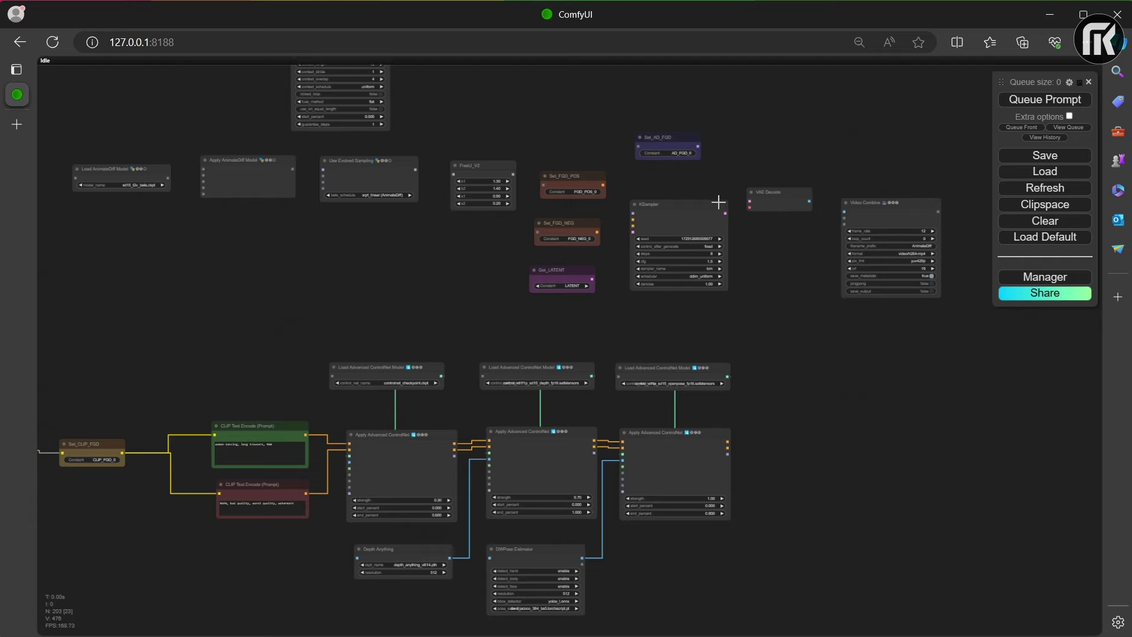
drag(710, 205, 886, 427)
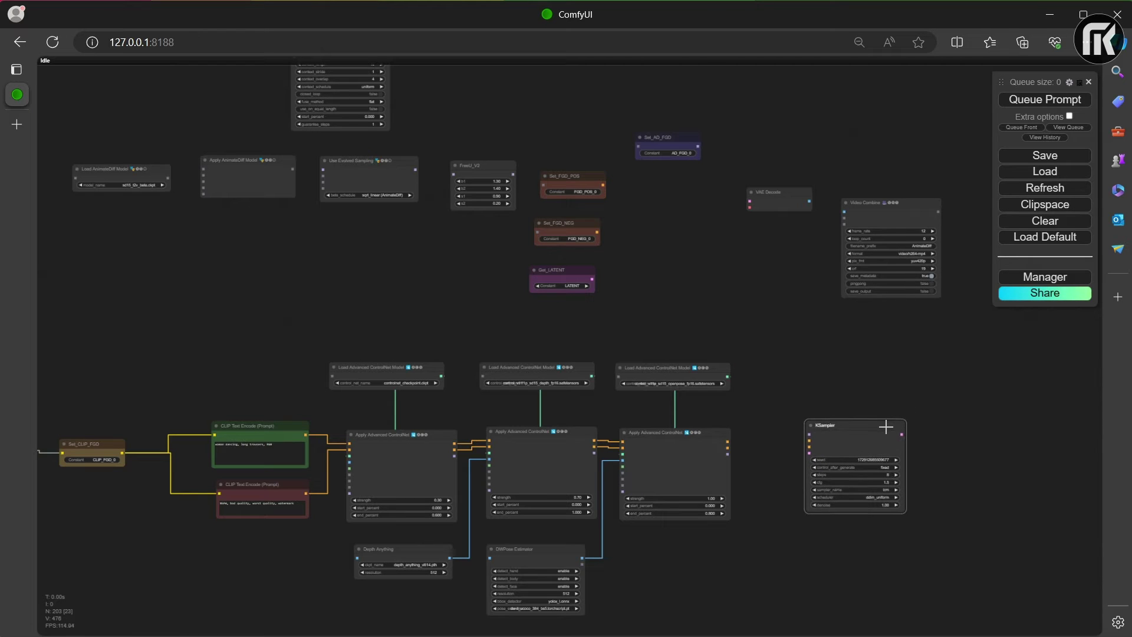
scroll(728, 442, up, 6)
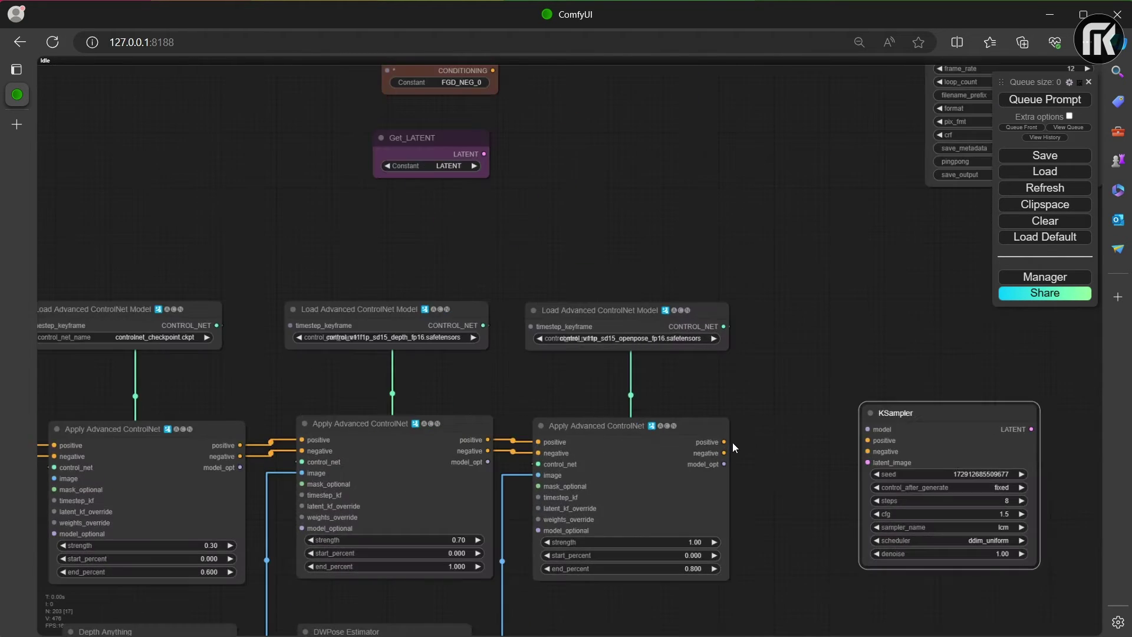
drag(573, 388, 715, 386)
drag(572, 399, 716, 398)
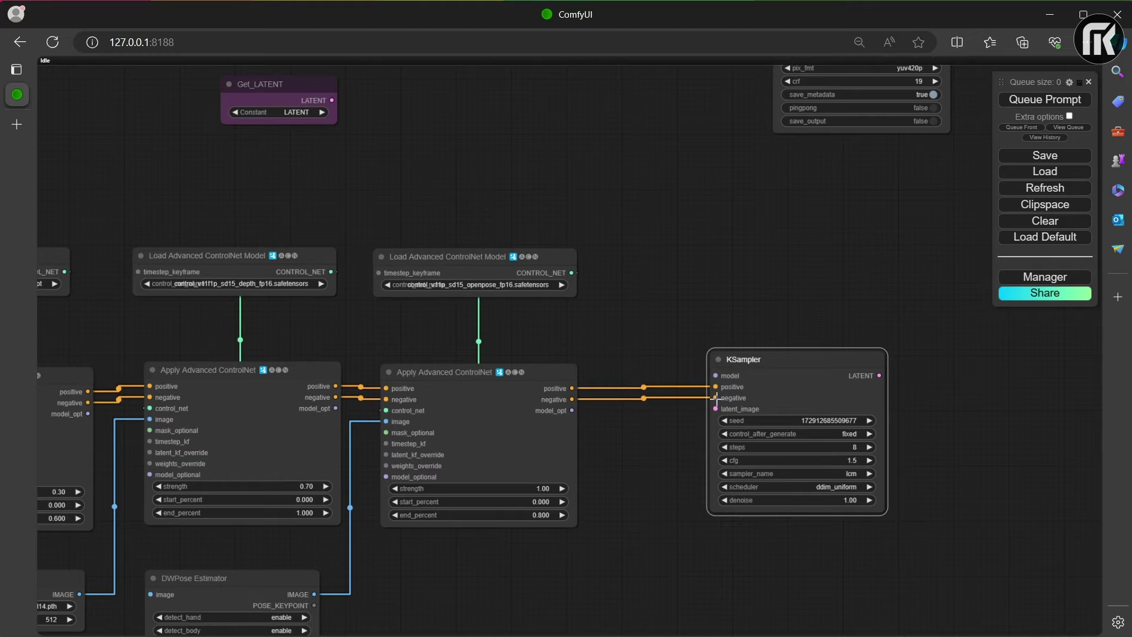
drag(804, 358, 824, 377)
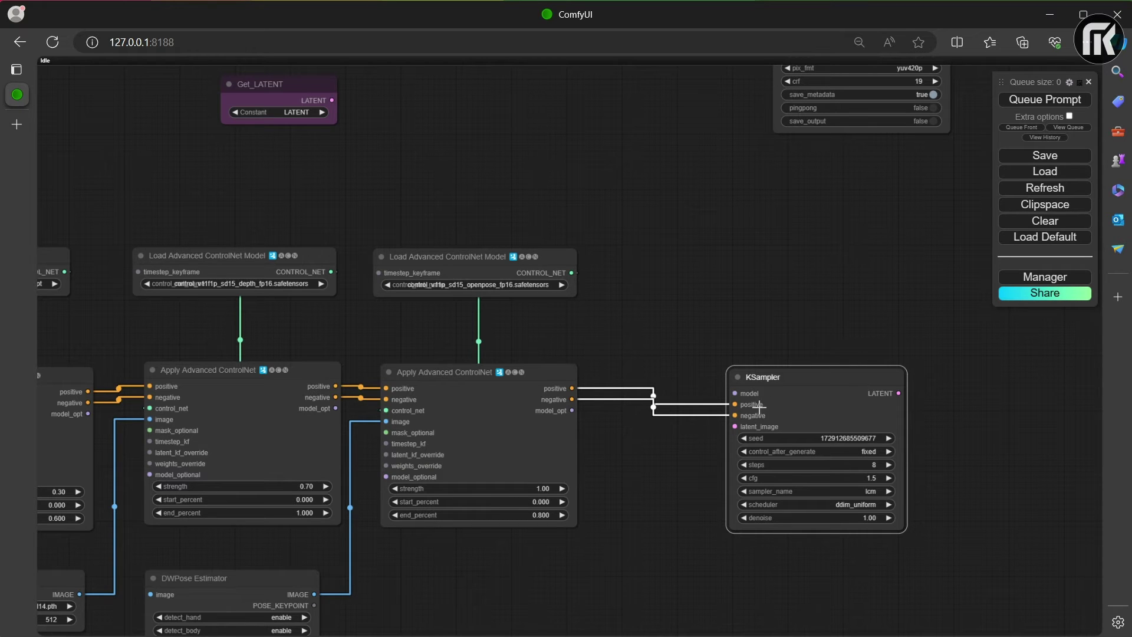
drag(735, 405, 683, 362)
drag(744, 416, 672, 375)
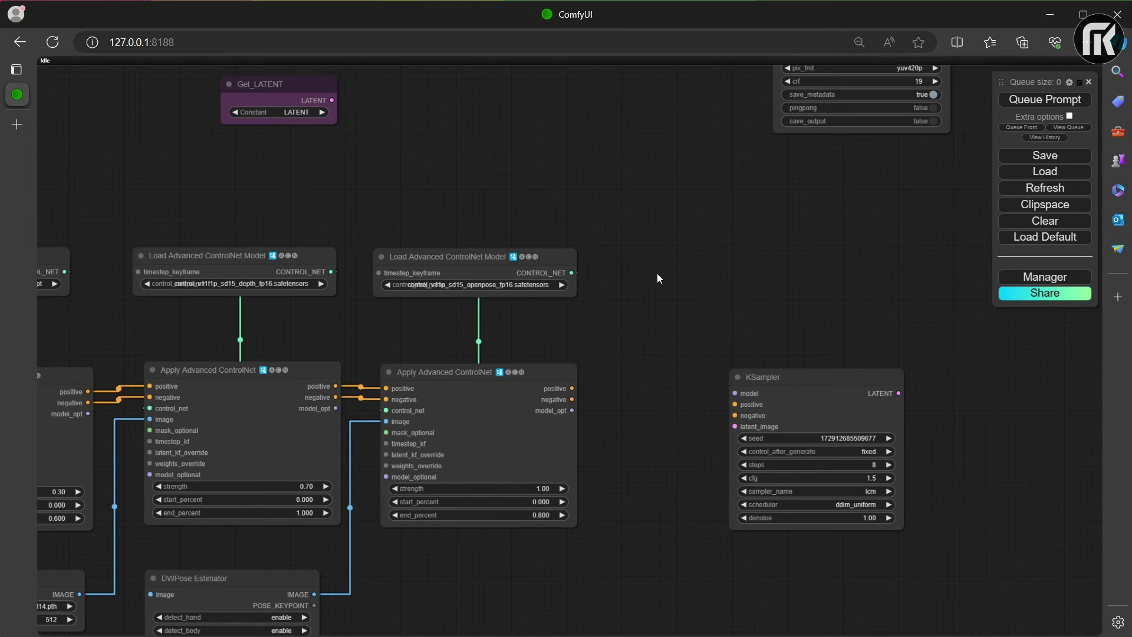
- Move Get_LATENT below the third Apply Advanced ControlNet node, connect it to KSampler's latent_image input, and shift KSampler further along
scroll(719, 343, down, 4)
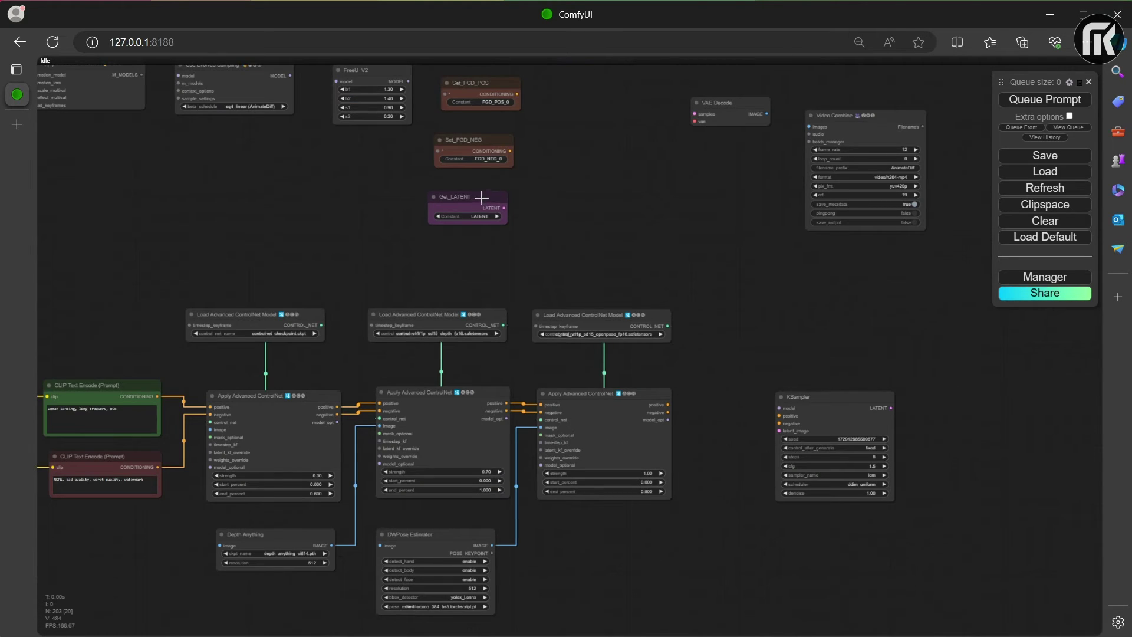
drag(482, 198, 778, 431)
drag(836, 408, 895, 426)
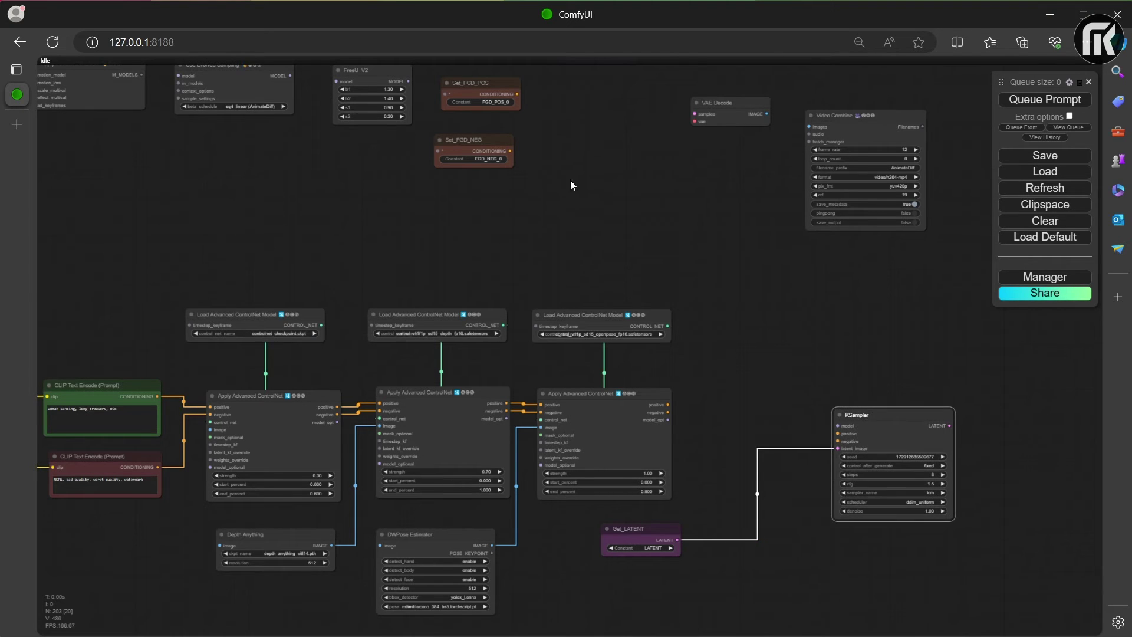
- Route the third Apply Advanced ControlNet's positive and negative outputs through Set_FGD_POS and Set_FGD_NEG into the matching KSampler inputs
drag(484, 140, 747, 428)
drag(668, 412, 700, 439)
drag(772, 438, 838, 442)
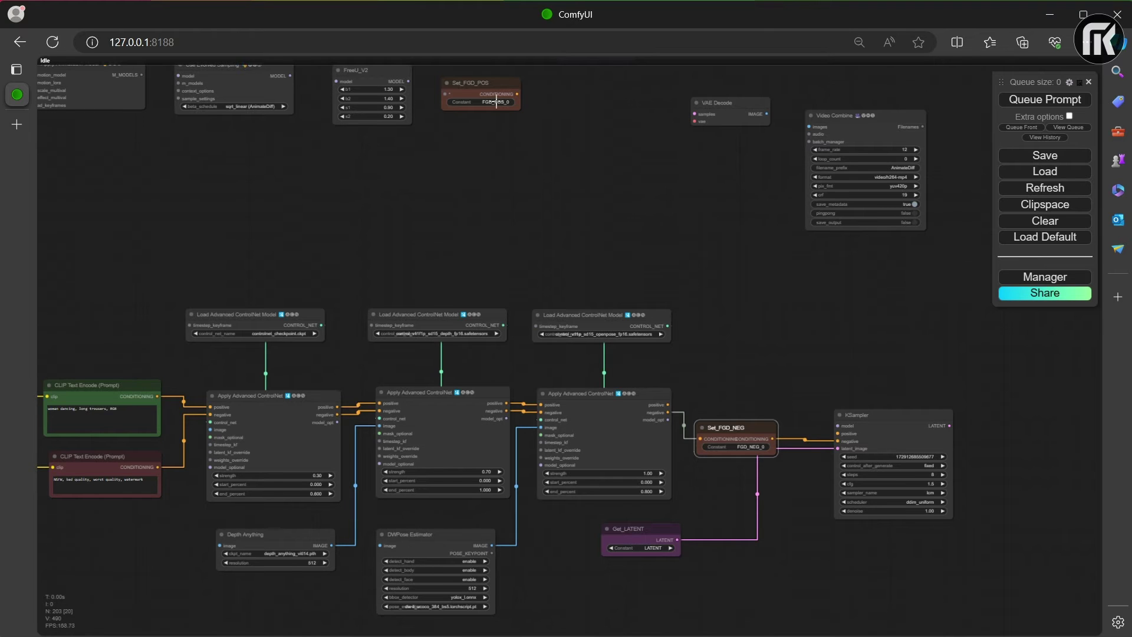
drag(472, 90, 700, 400)
drag(773, 400, 838, 434)
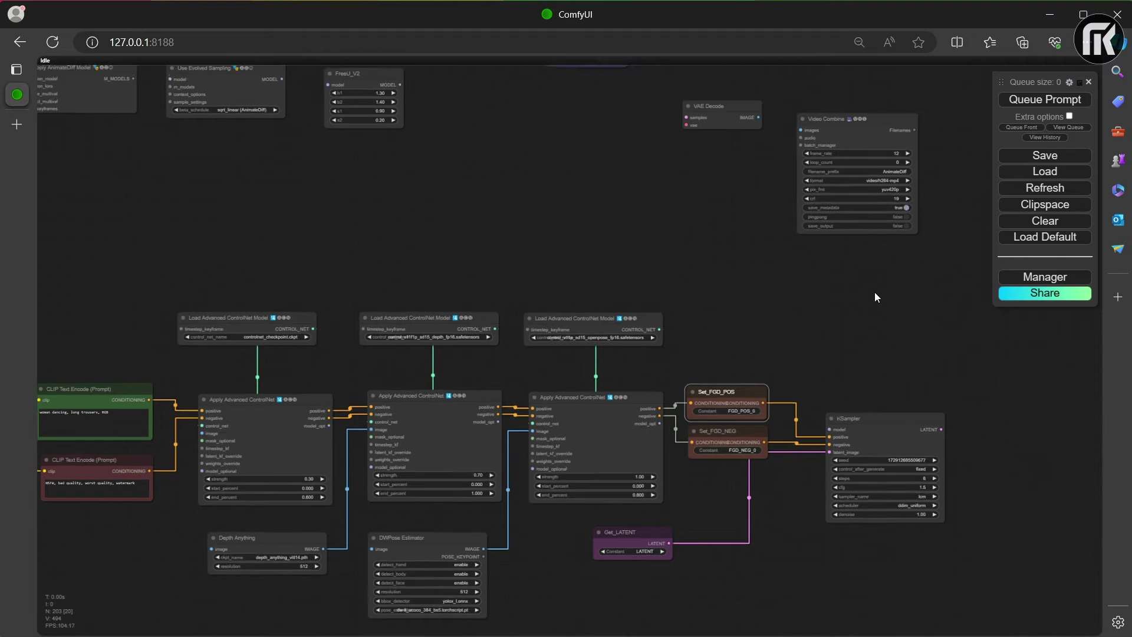
- Place VAE Decode and Video Combine after KSampler and connect VAE Decode's IMAGE output to Video Combine's images input
drag(875, 292, 756, 284)
drag(750, 116, 1012, 402)
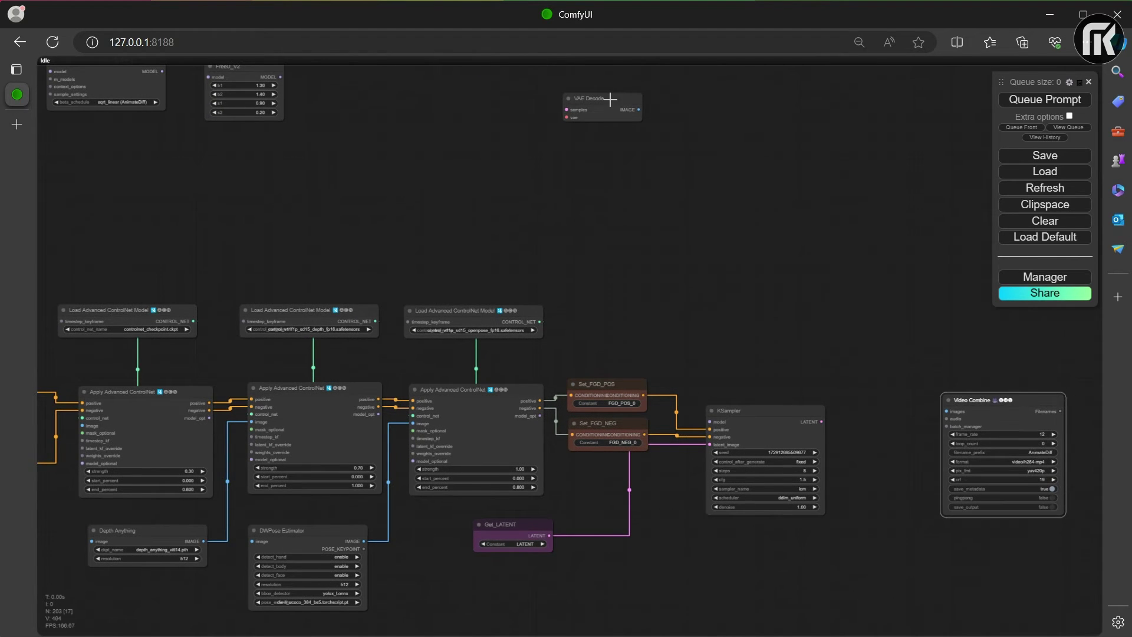
drag(607, 99, 892, 374)
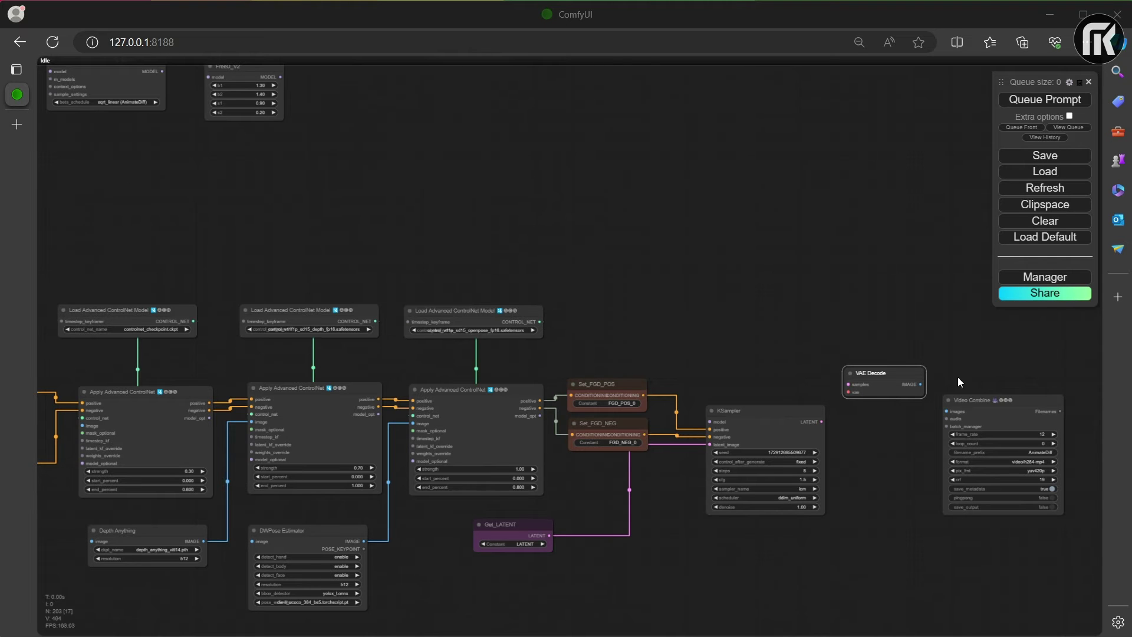
drag(972, 401, 1008, 397)
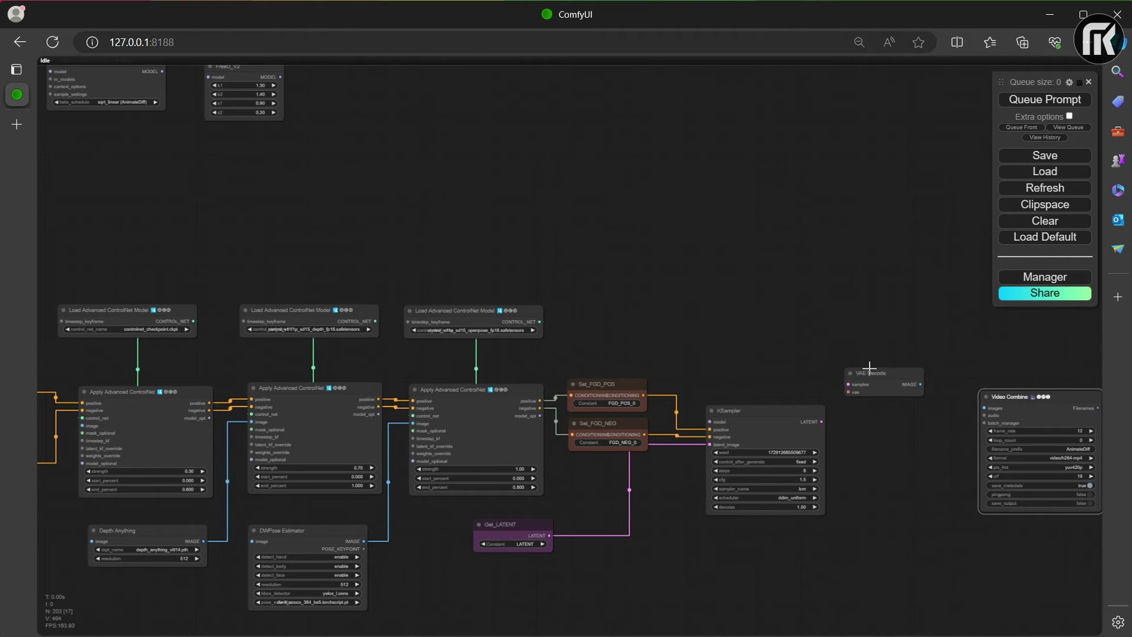
drag(870, 368, 989, 408)
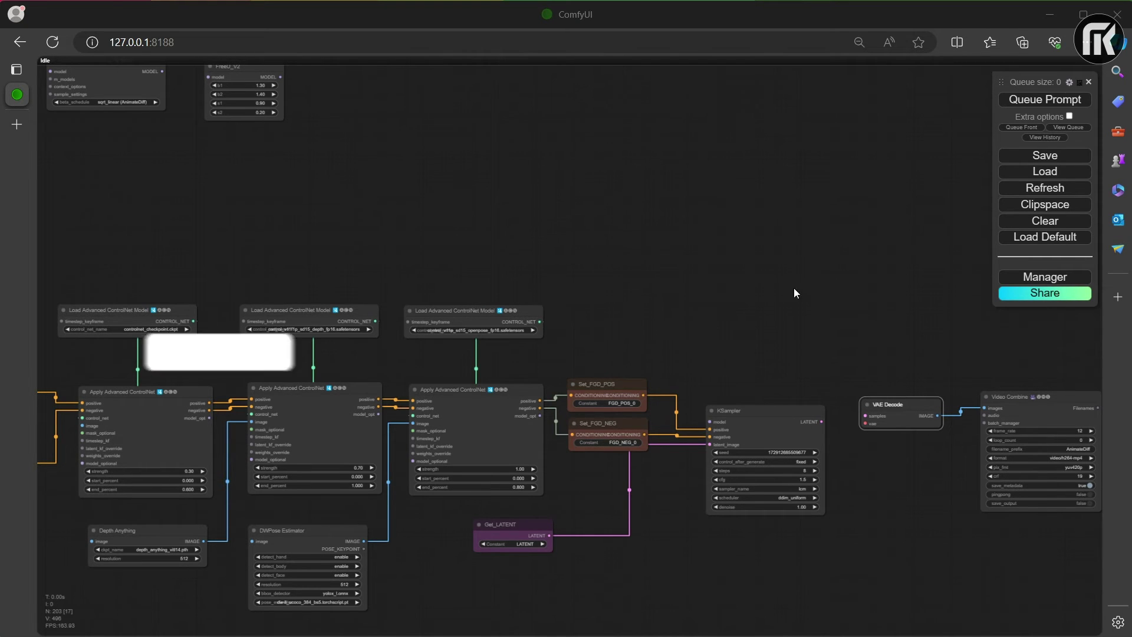
- Arrange Load AnimateDiff Model, Apply AnimateDiff Model, Use Evolved Sampling and FreeU_V2 in a row above the ControlNet loaders, with Context Options above them
scroll(794, 288, down, 5)
scroll(614, 277, up, 5)
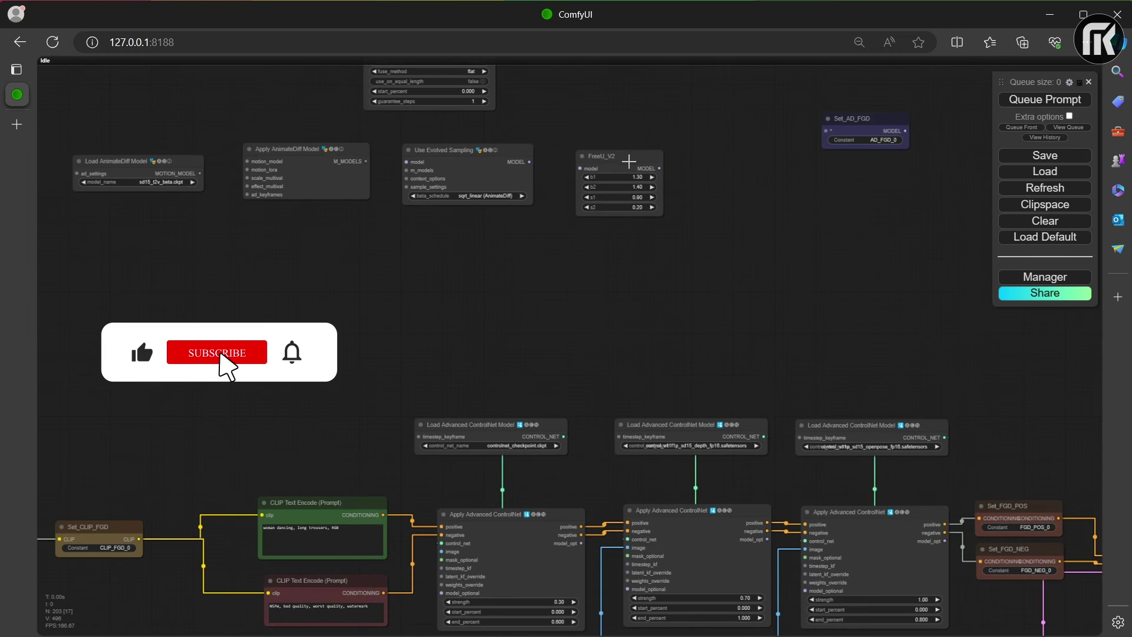
drag(628, 160, 878, 266)
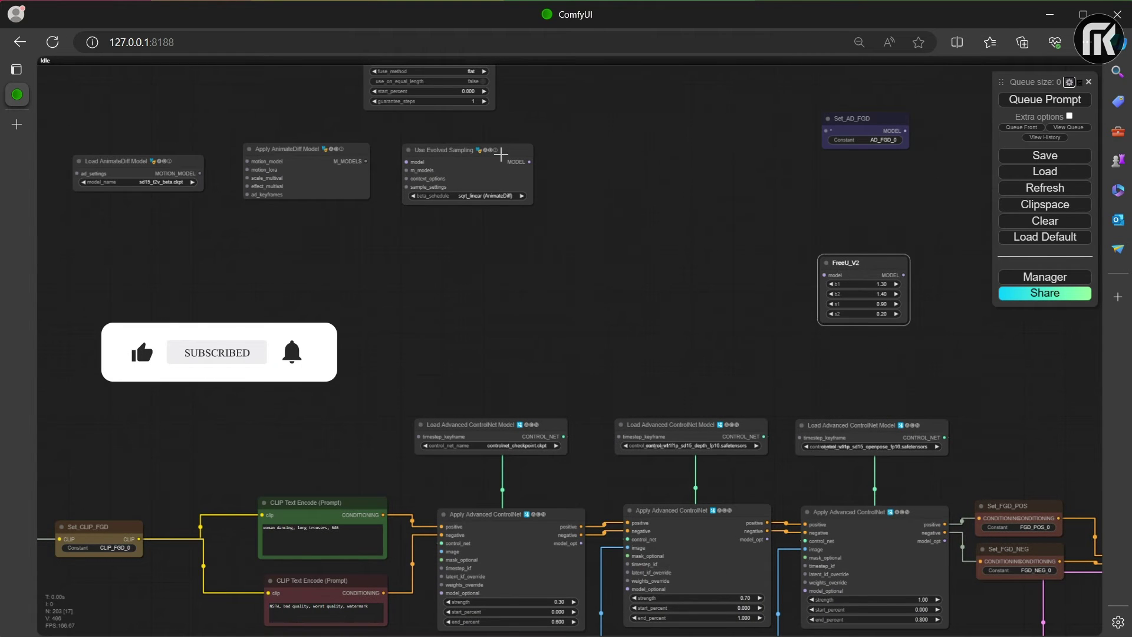
drag(509, 147, 771, 269)
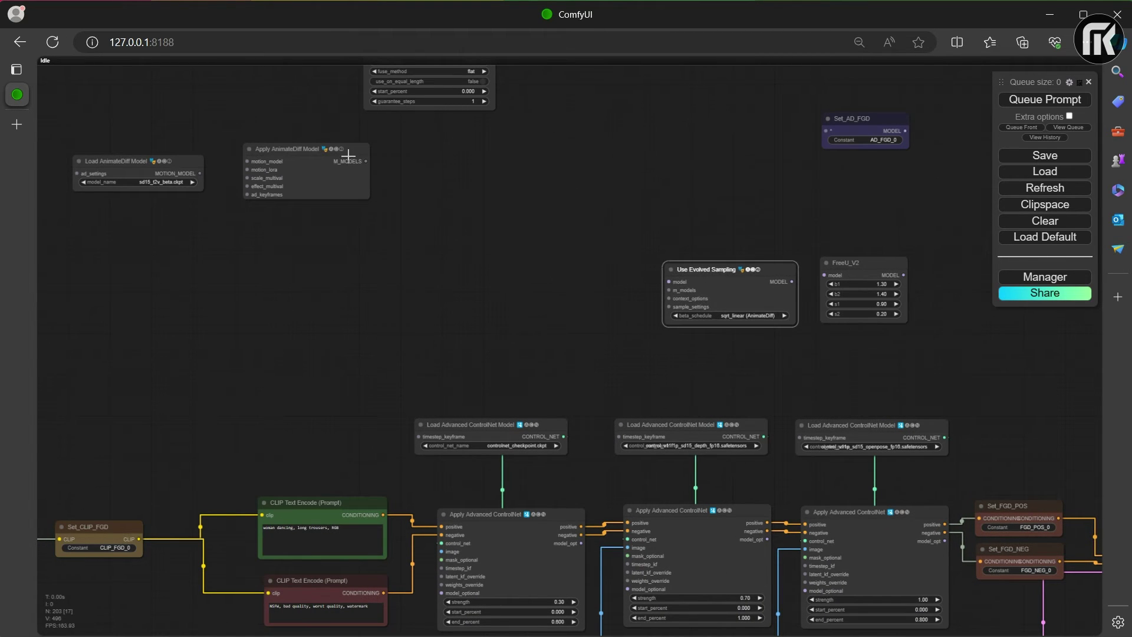
drag(339, 148, 609, 269)
drag(177, 161, 434, 284)
drag(483, 186, 479, 277)
drag(427, 82, 504, 203)
drag(624, 375, 620, 247)
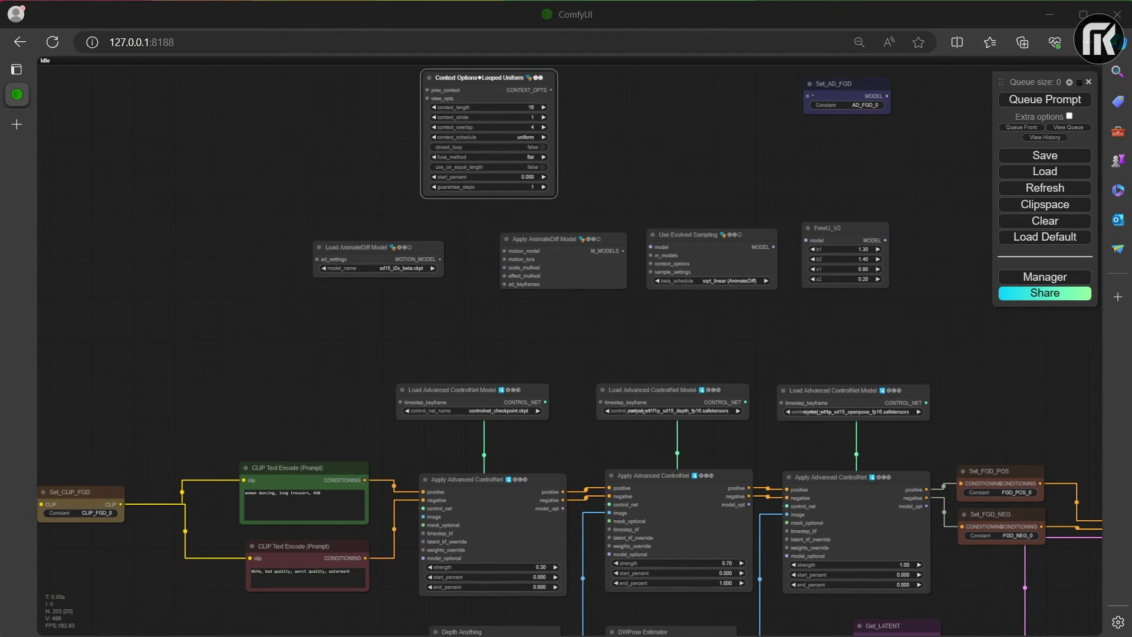
- Connect Load AnimateDiff Model to Apply AnimateDiff Model's motion_model input, and its M_MODELS output to Use Evolved Sampling's m_models input
scroll(529, 282, up, 4)
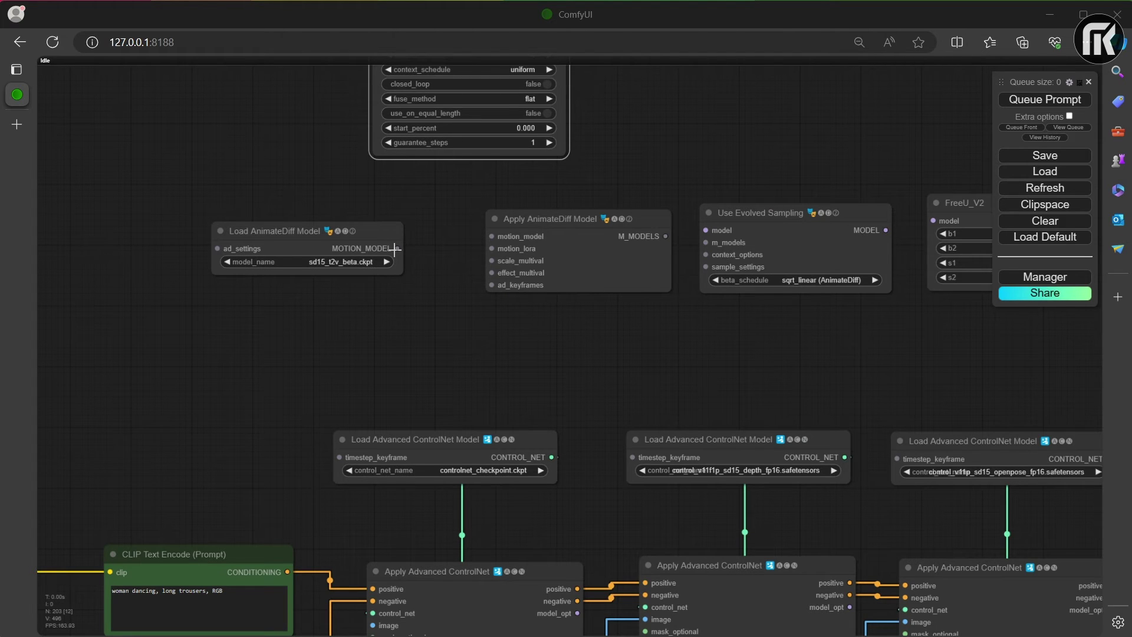
drag(395, 248, 492, 236)
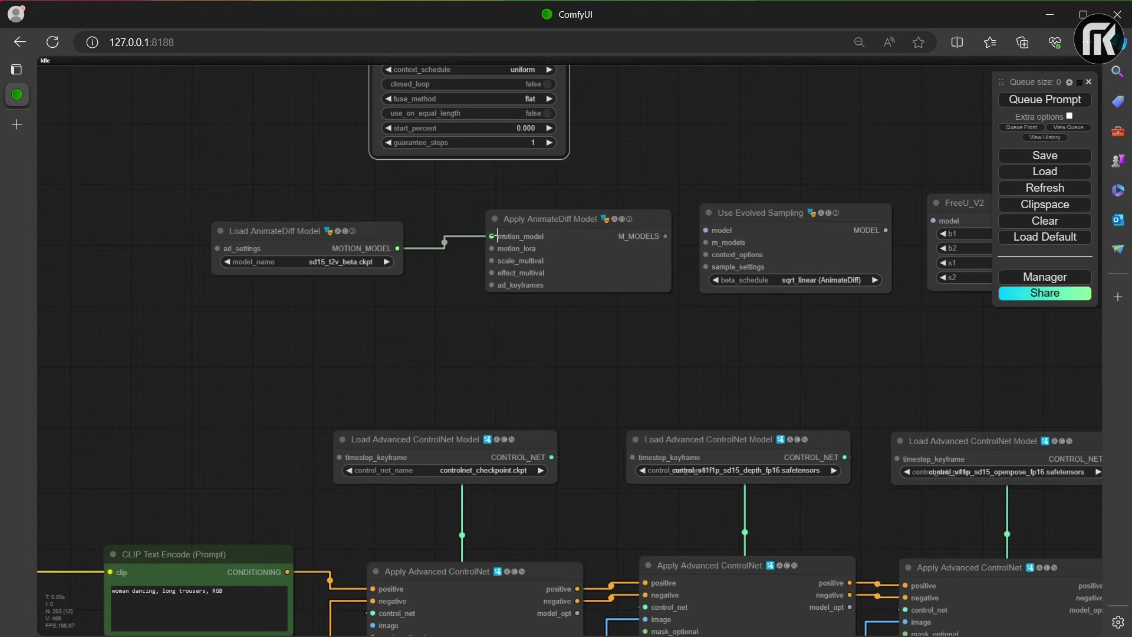
click(368, 236)
drag(369, 236, 369, 266)
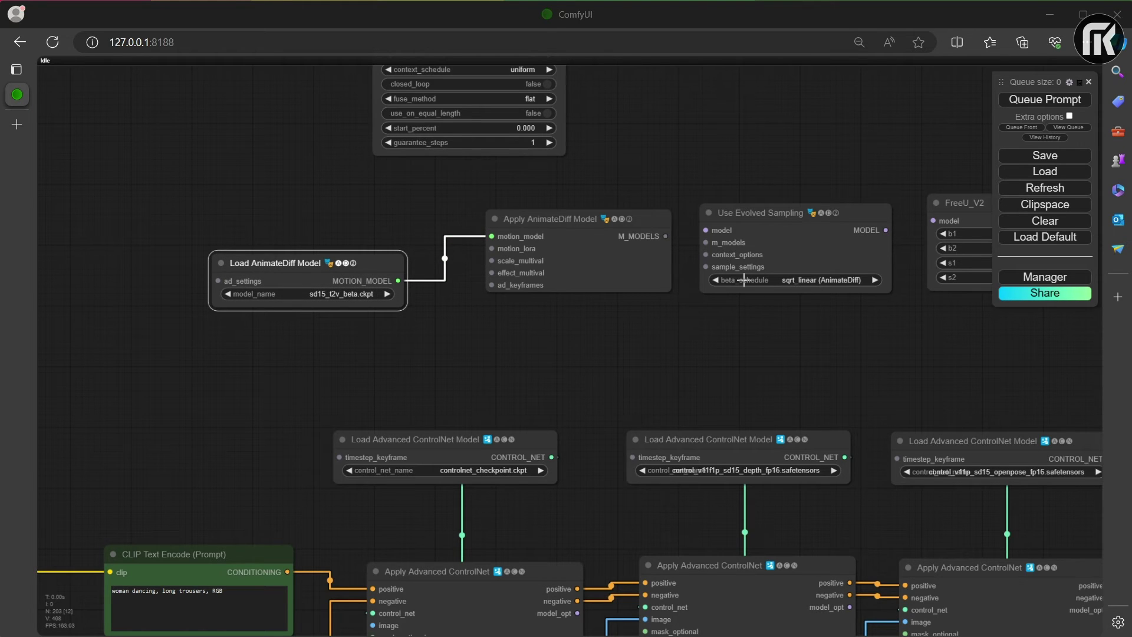
drag(668, 237, 707, 243)
- Connect Context Options Looped Uniform to Use Evolved Sampling's context_options input and place it directly above that node
drag(649, 184, 617, 233)
scroll(531, 142, down, 1)
drag(532, 143, 526, 173)
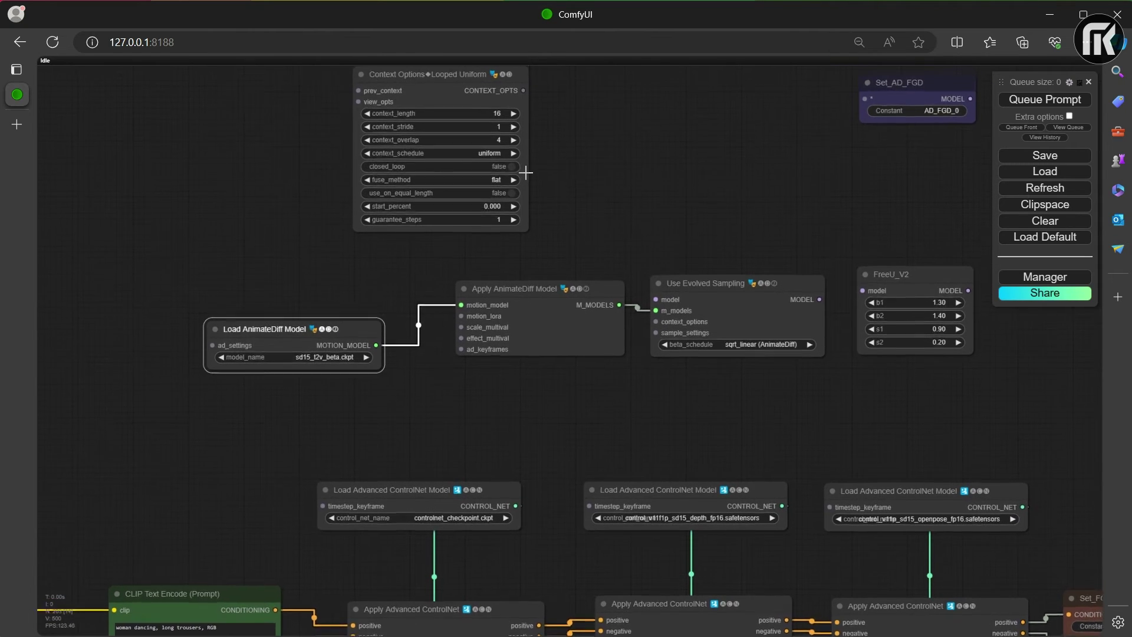
drag(518, 107, 656, 340)
drag(458, 92, 675, 89)
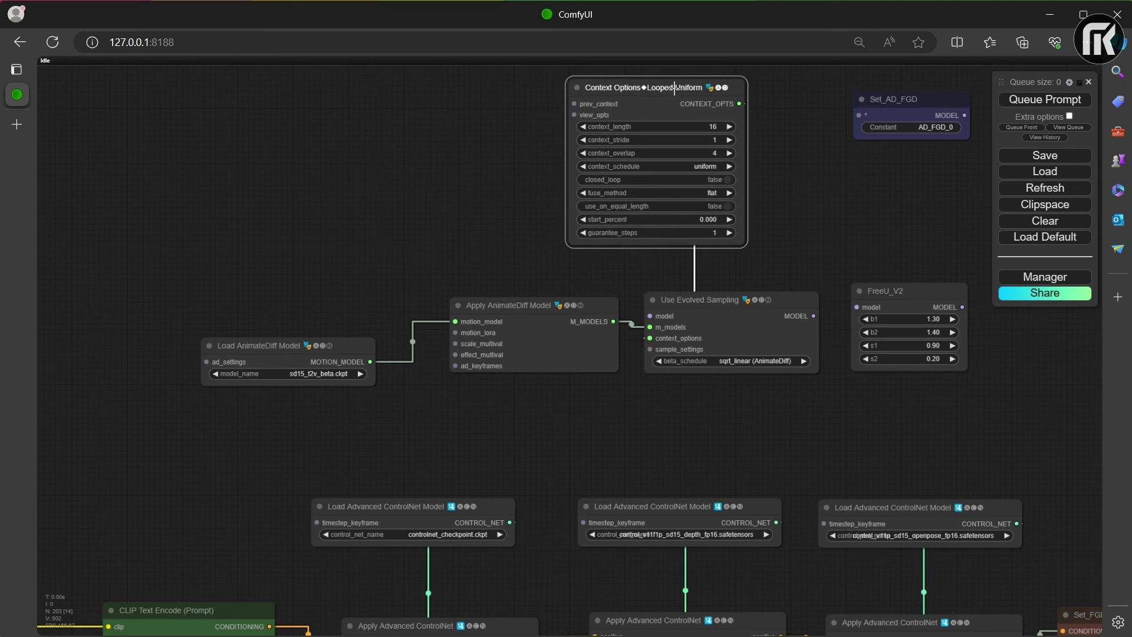
- Chain Use Evolved Sampling's MODEL output through FreeU_V2 into Set_AD_FGD, placing Set_AD_FGD just below and beyond FreeU_V2
drag(800, 200, 613, 176)
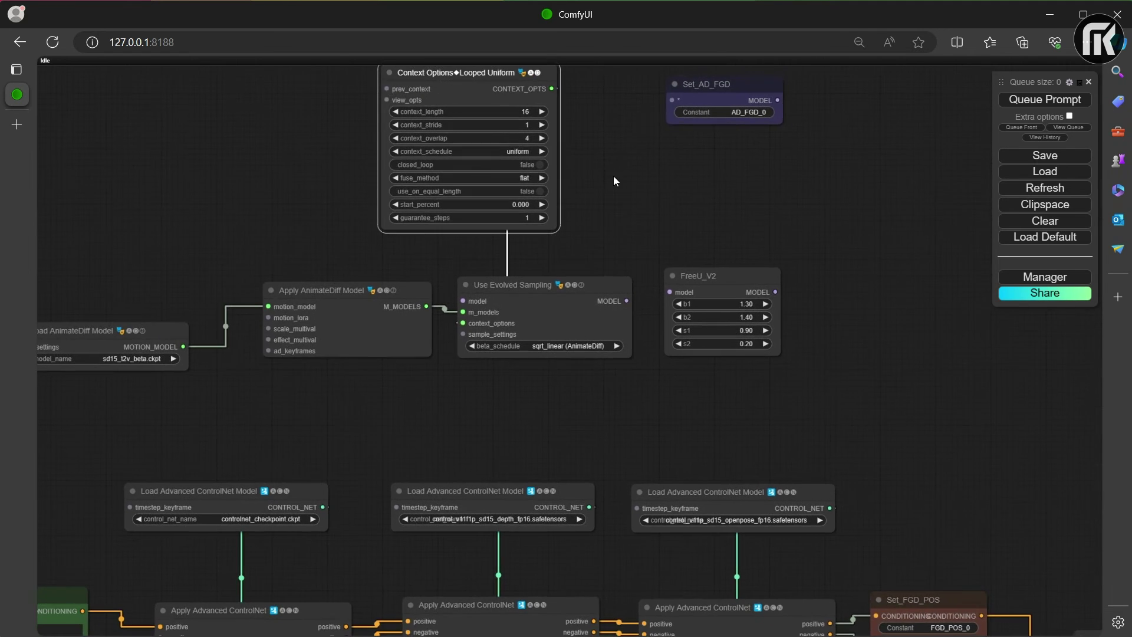
drag(627, 301, 673, 292)
drag(724, 89, 883, 309)
drag(775, 292, 856, 385)
drag(872, 259, 636, 85)
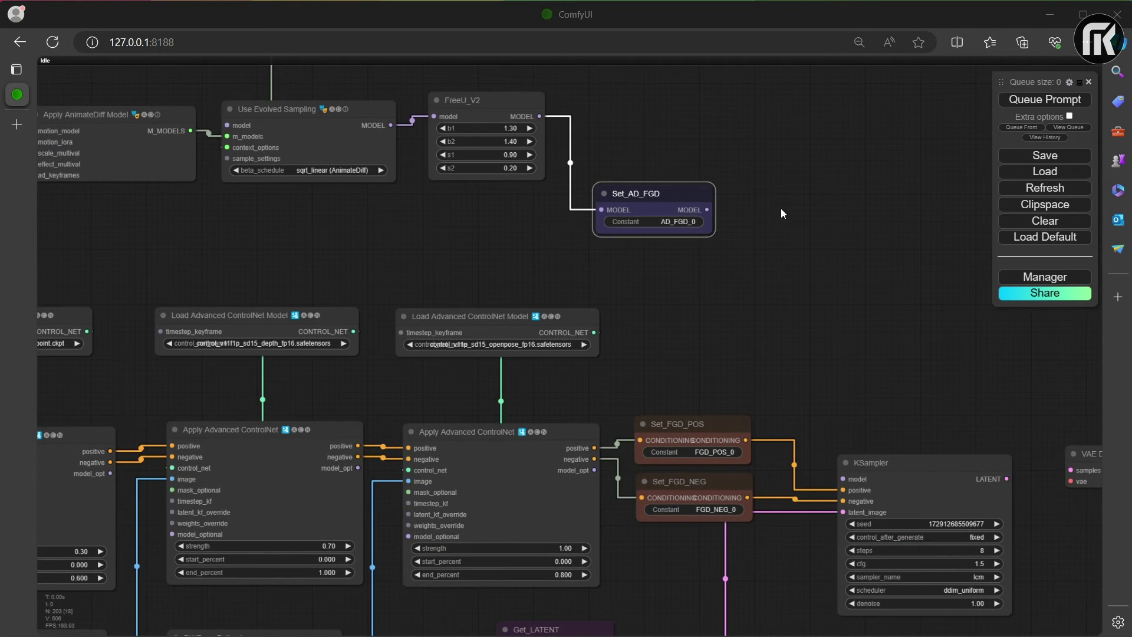
- Connect Set_AD_FGD's MODEL output to KSampler's model input and KSampler's LATENT output to VAE Decode's samples input
drag(707, 209, 843, 480)
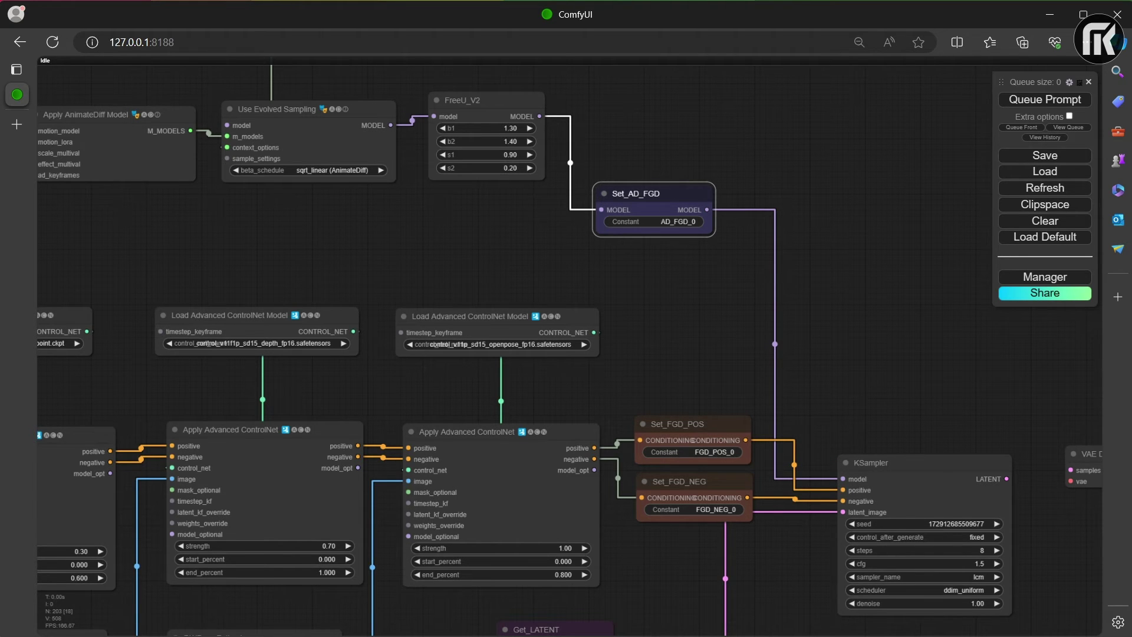
drag(1045, 364, 811, 312)
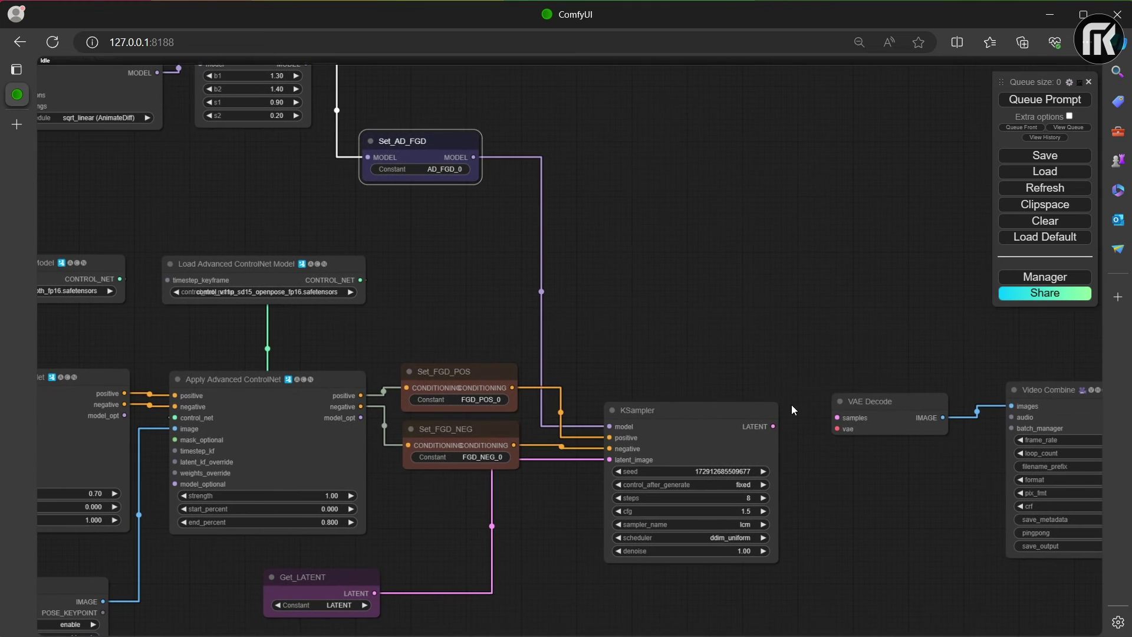
drag(773, 426, 837, 418)
- Review the whole node graph's wiring, from LoRA and IPAdapter through prompts, ControlNets and AnimateDiff to KSampler and Video Combine
scroll(863, 280, down, 5)
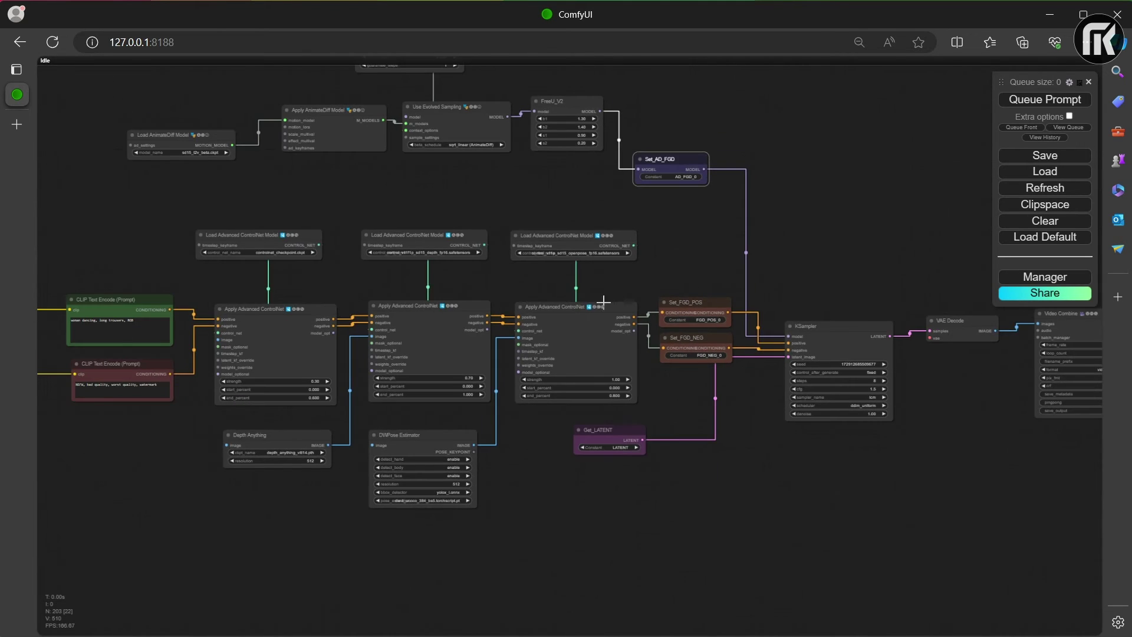
drag(586, 302, 762, 313)
scroll(625, 227, down, 1)
scroll(624, 226, down, 1)
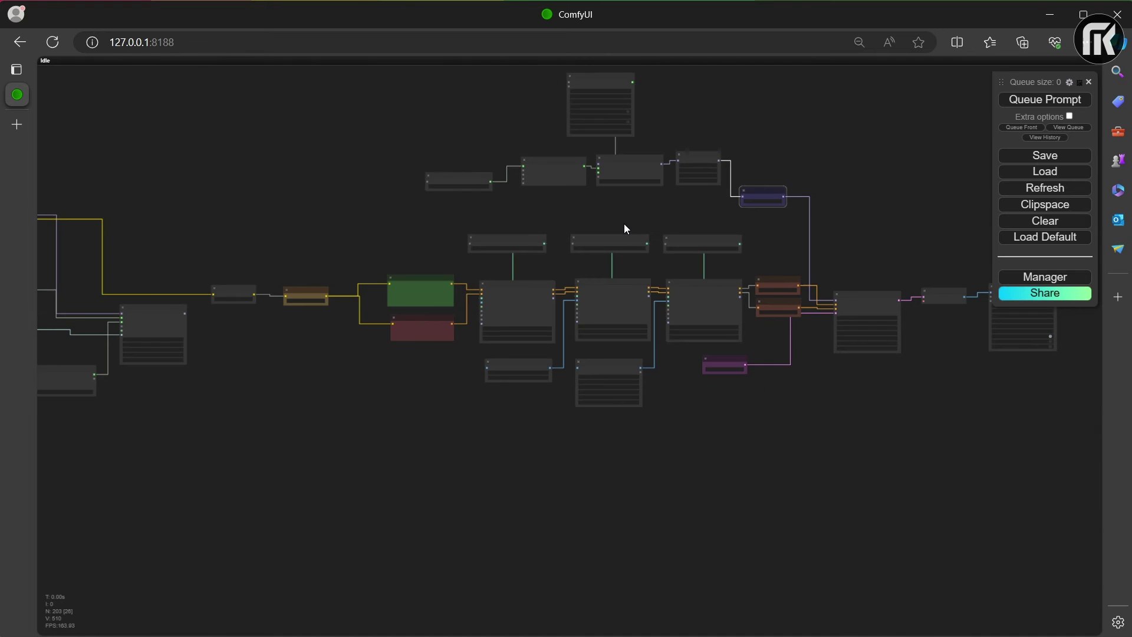
scroll(613, 230, down, 1)
drag(607, 233, 857, 326)
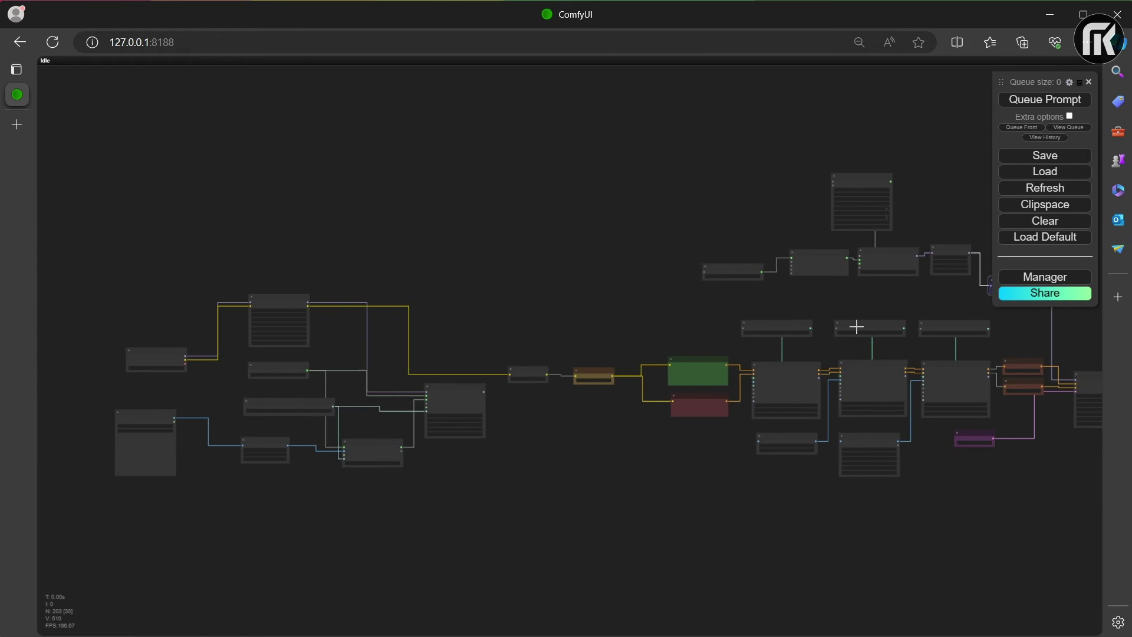
scroll(472, 371, up, 5)
drag(472, 370, 537, 284)
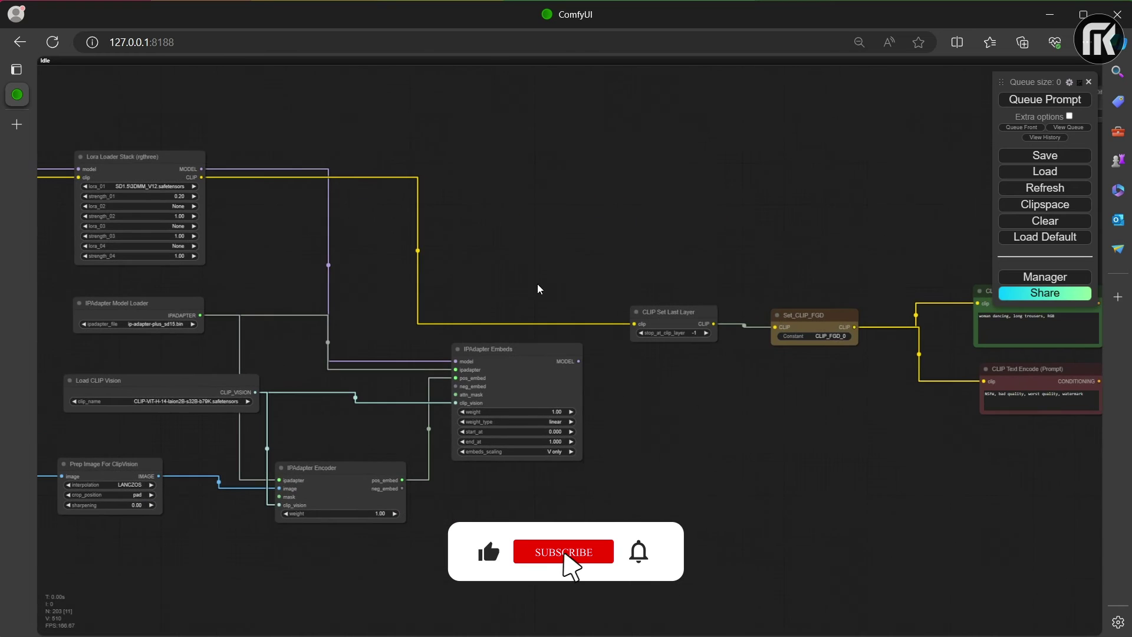
drag(954, 269, 497, 252)
scroll(498, 253, down, 4)
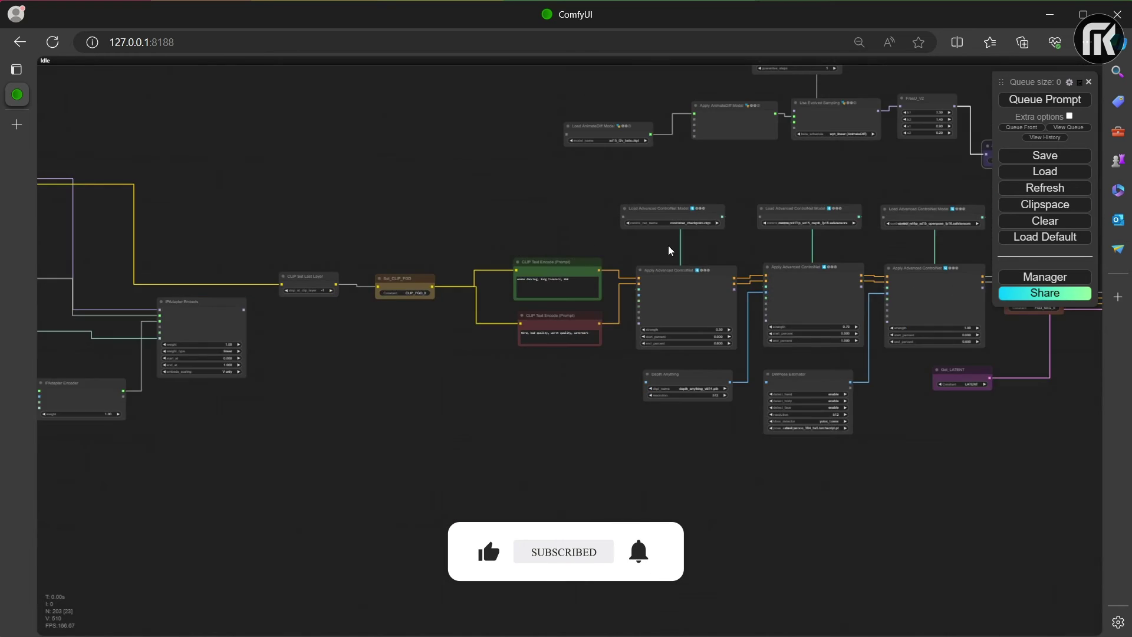
scroll(820, 172, up, 1)
drag(821, 172, 490, 279)
scroll(765, 213, down, 1)
drag(765, 214, 511, 222)
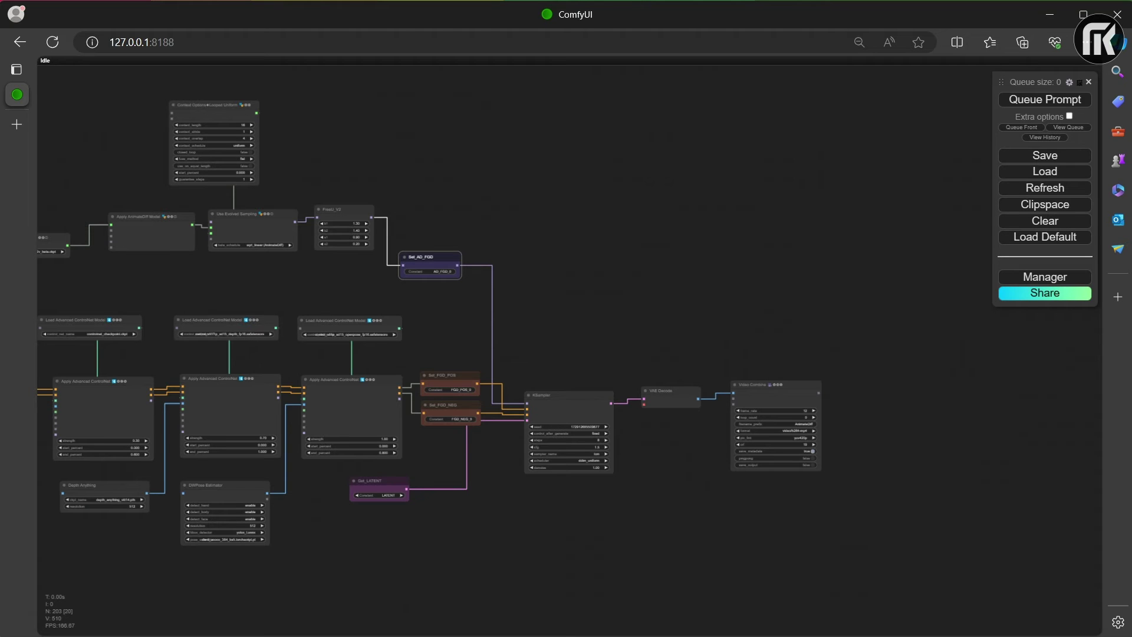
scroll(54, 545, up, 4)
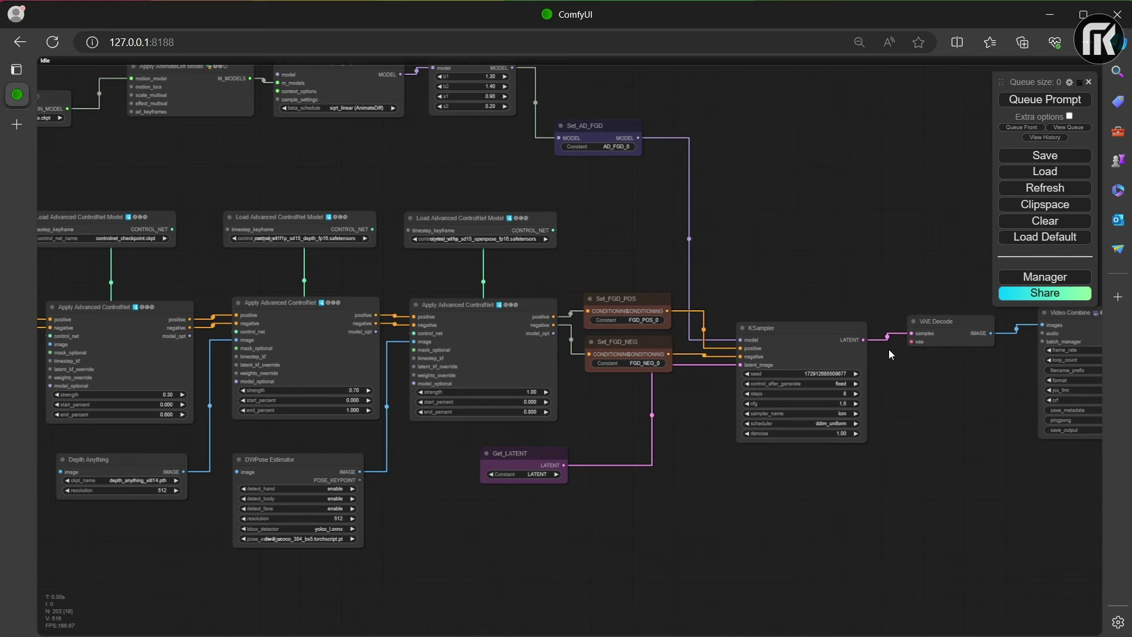
scroll(869, 346, down, 3)
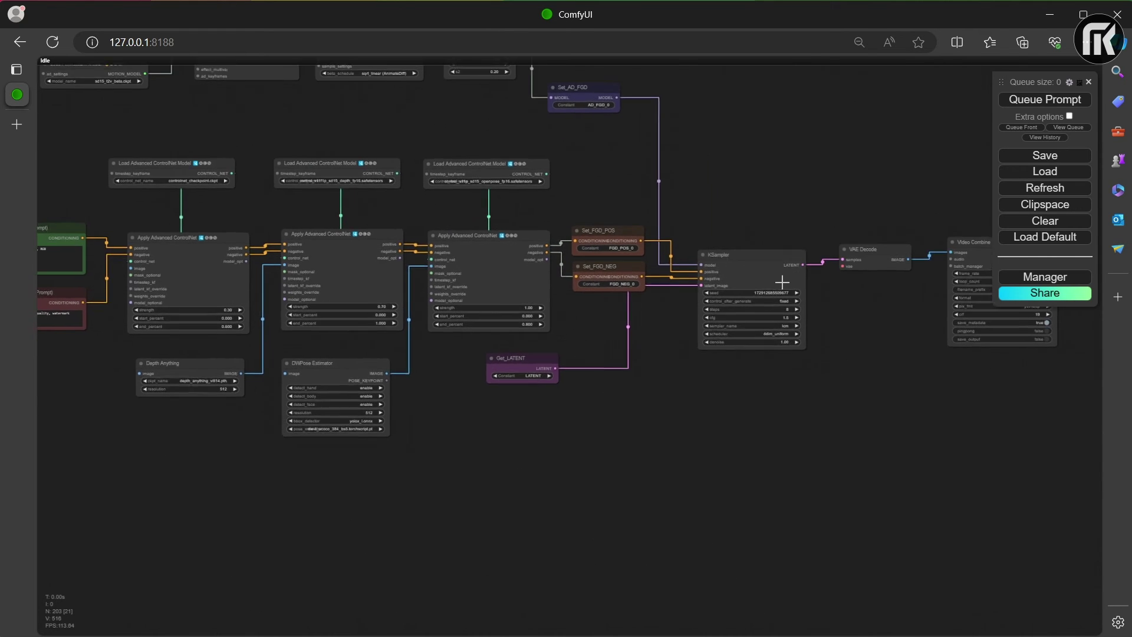
scroll(782, 283, up, 1)
drag(782, 282, 756, 369)
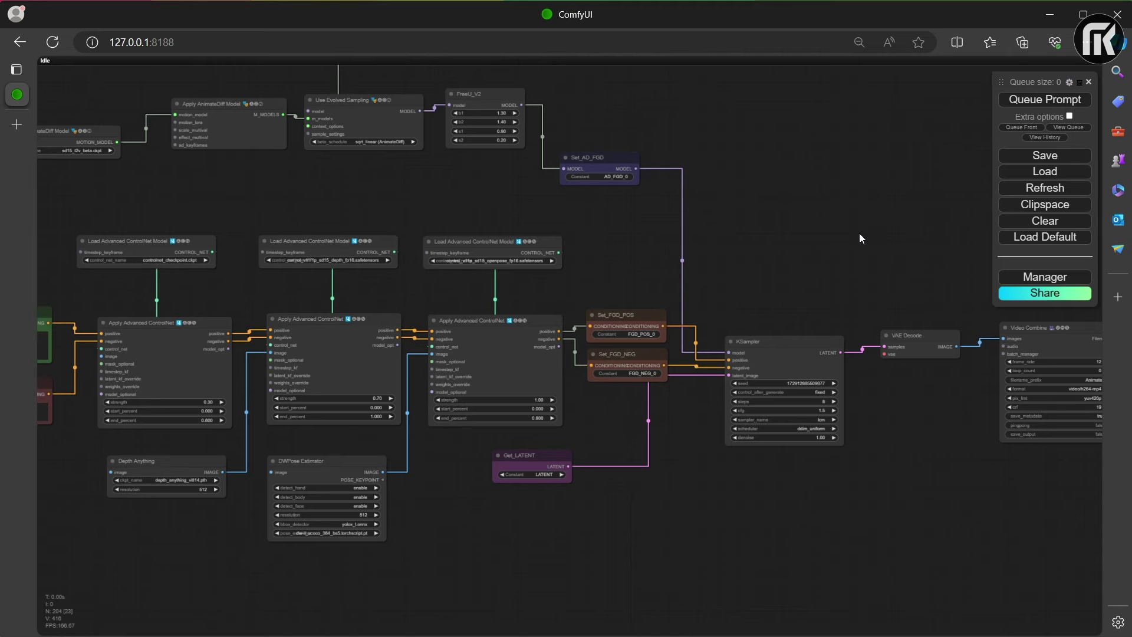
scroll(970, 434, down, 3)
scroll(875, 440, up, 2)
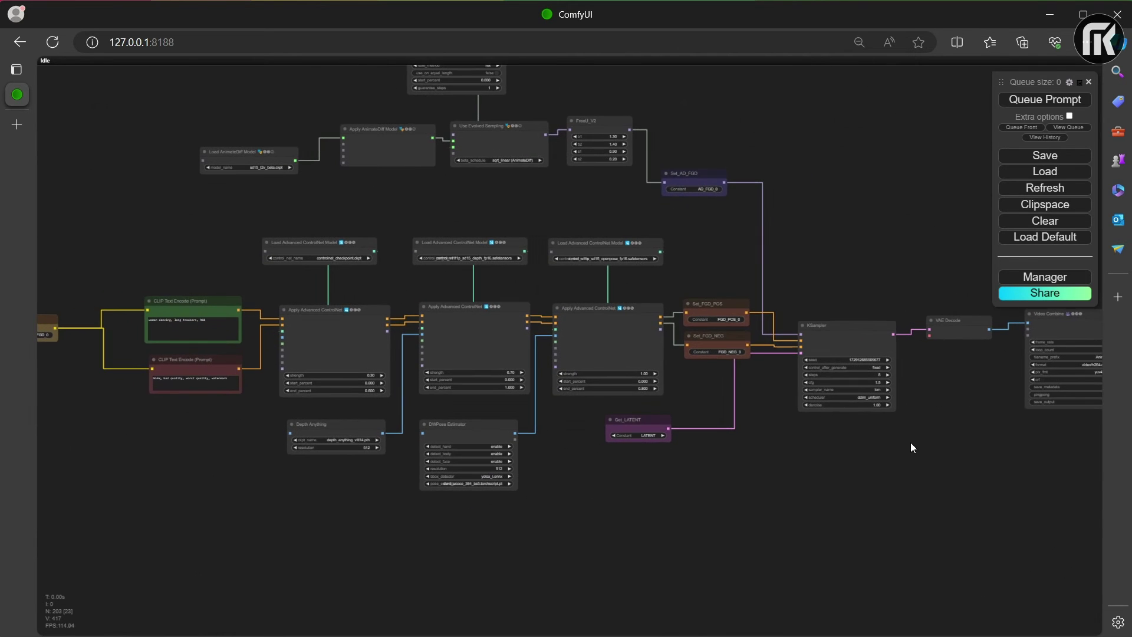
- Add Get_FGD_MASK and Get_Video_frames nodes below the prompt nodes, and a Get_VAE node above VAE Decode
key(ctrl+z)
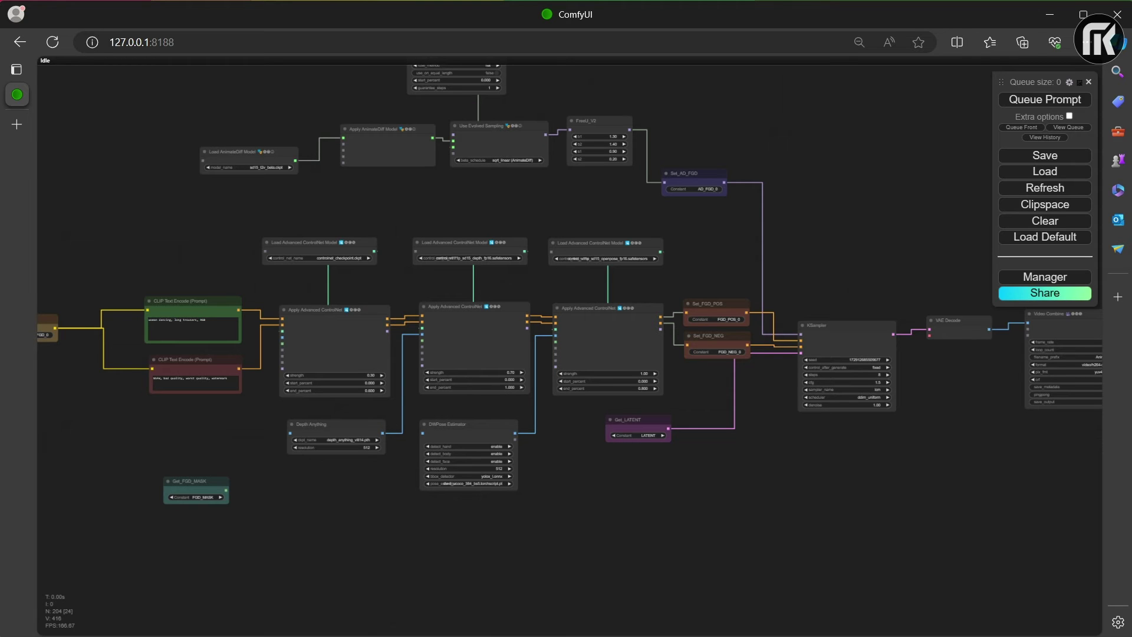
key(ctrl+v)
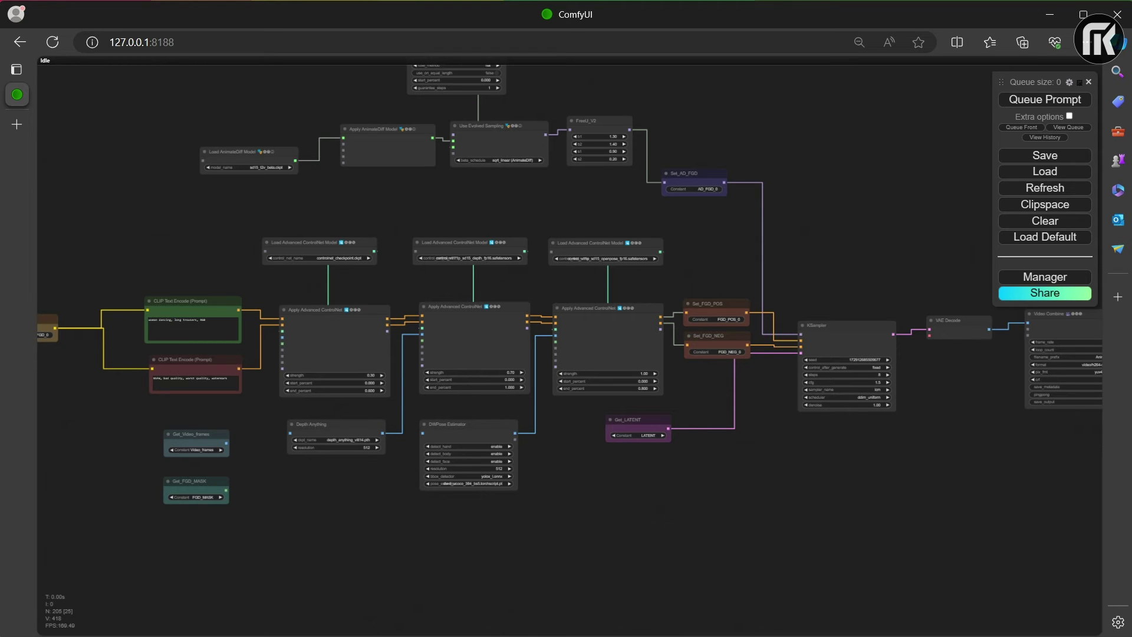
drag(1052, 423, 758, 446)
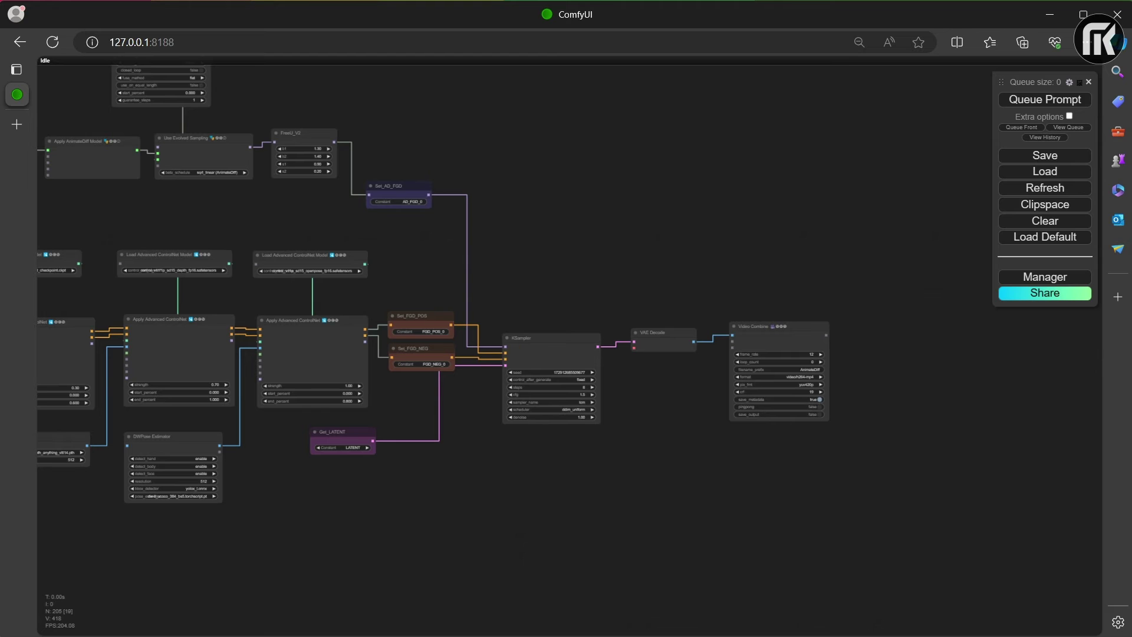
key(ctrl+v)
- Connect Get_VAE's output to VAE Decode's vae input and place Get_VAE just below VAE Decode
scroll(652, 283, up, 3)
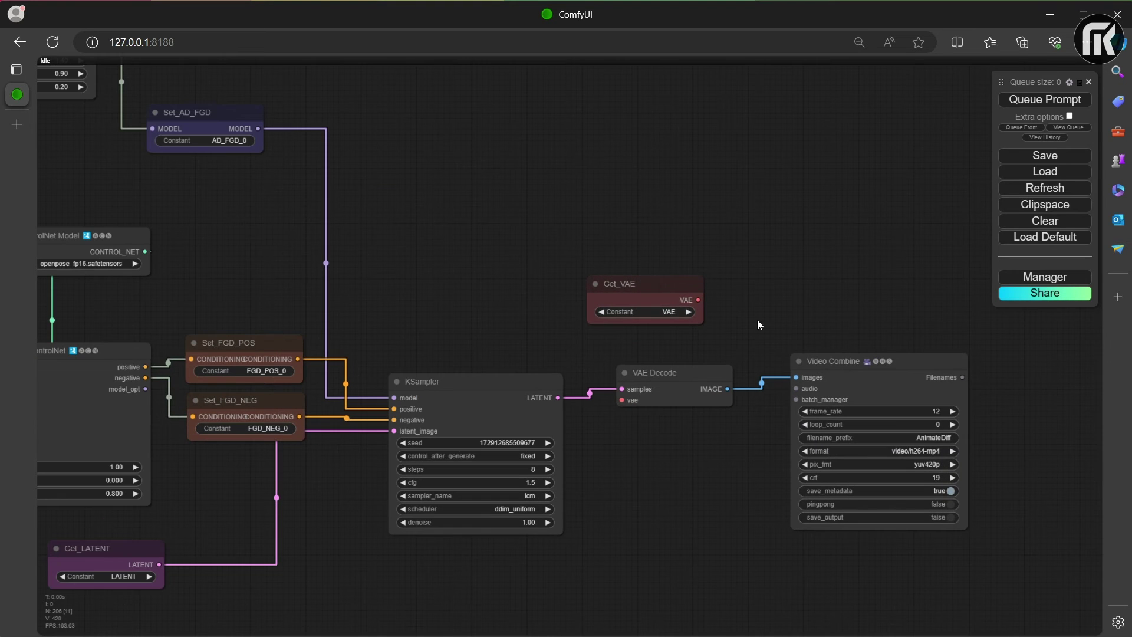
drag(662, 293, 623, 403)
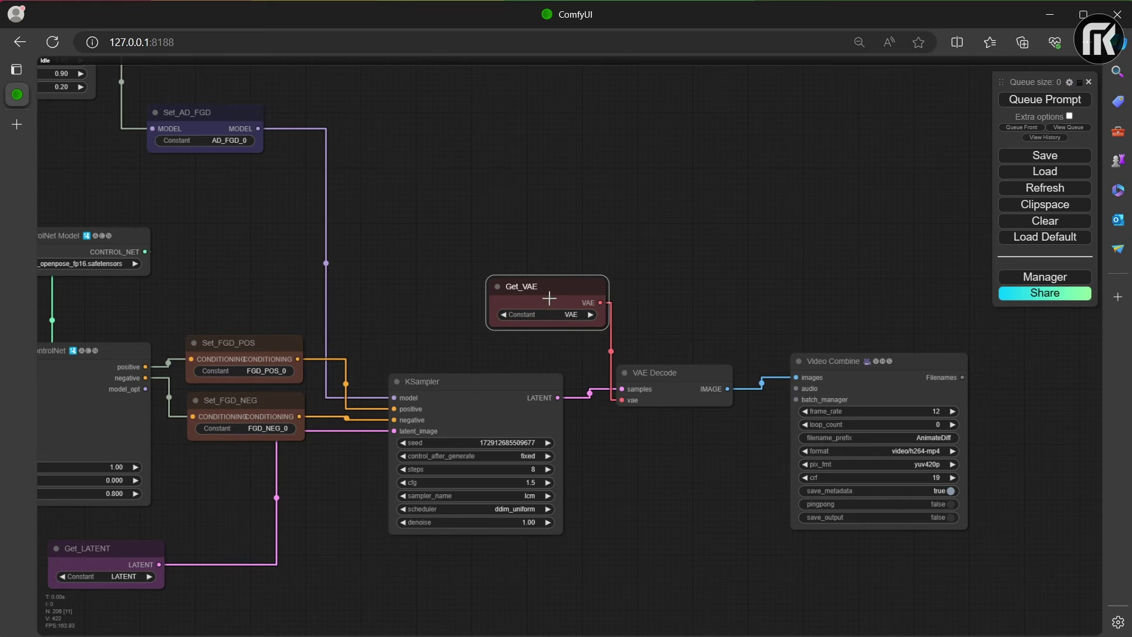
drag(570, 291, 635, 461)
- Connect Get_Video_frames' IMAGE output to the image inputs of Depth Anything and DWPose Estimator
drag(413, 388, 888, 334)
drag(468, 366, 813, 279)
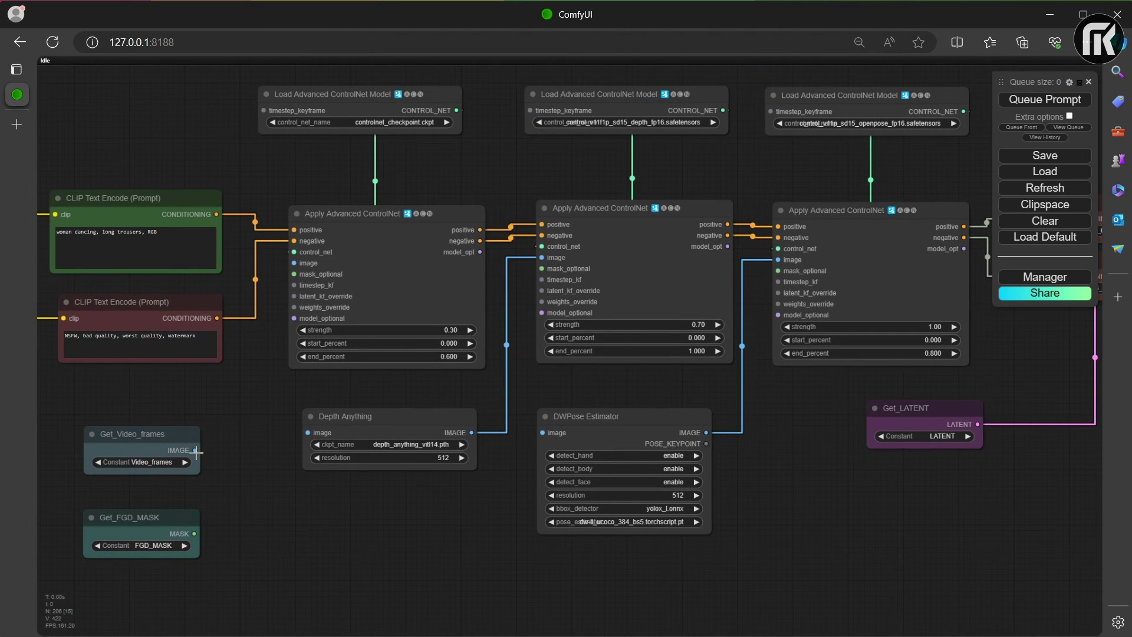
drag(194, 450, 545, 434)
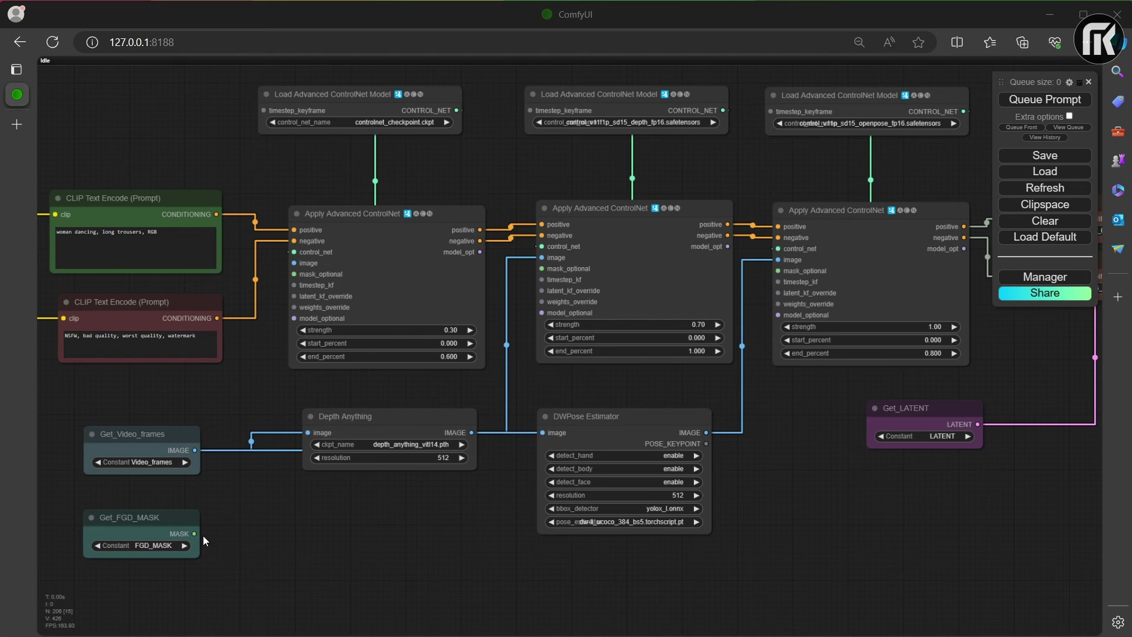
- Connect Get_FGD_MASK's MASK output to the mask_optional input of all three Apply Advanced ControlNet nodes
drag(184, 533, 294, 275)
drag(190, 534, 539, 275)
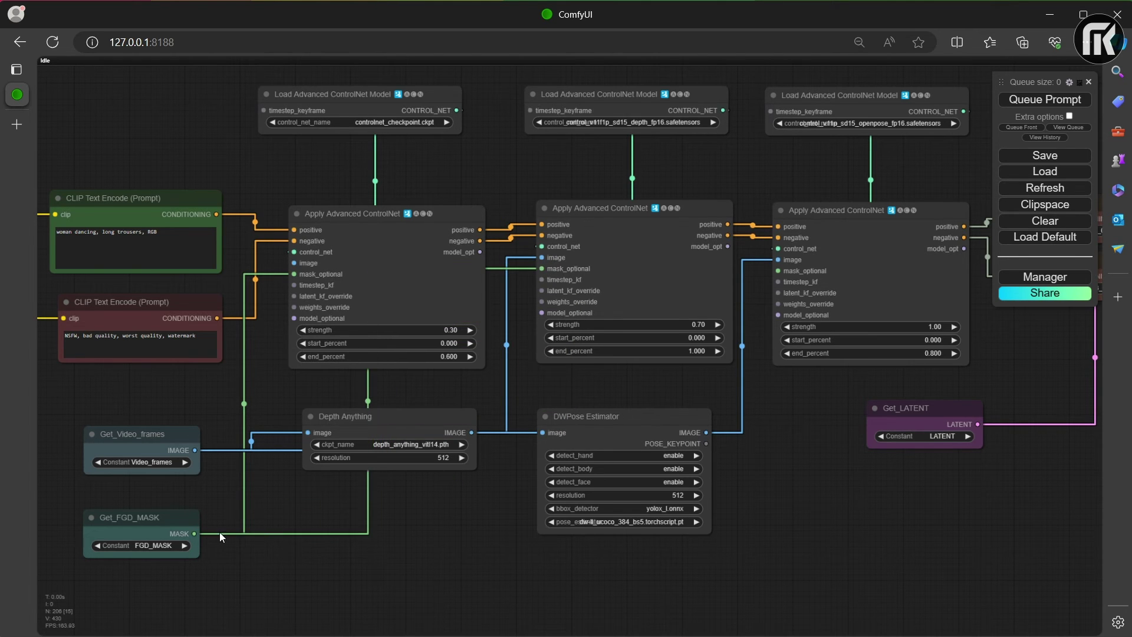
drag(194, 534, 780, 272)
- Check the wiring from the masked ControlNets through KSampler and VAE Decode to Video Combine
scroll(651, 408, down, 4)
scroll(422, 532, up, 2)
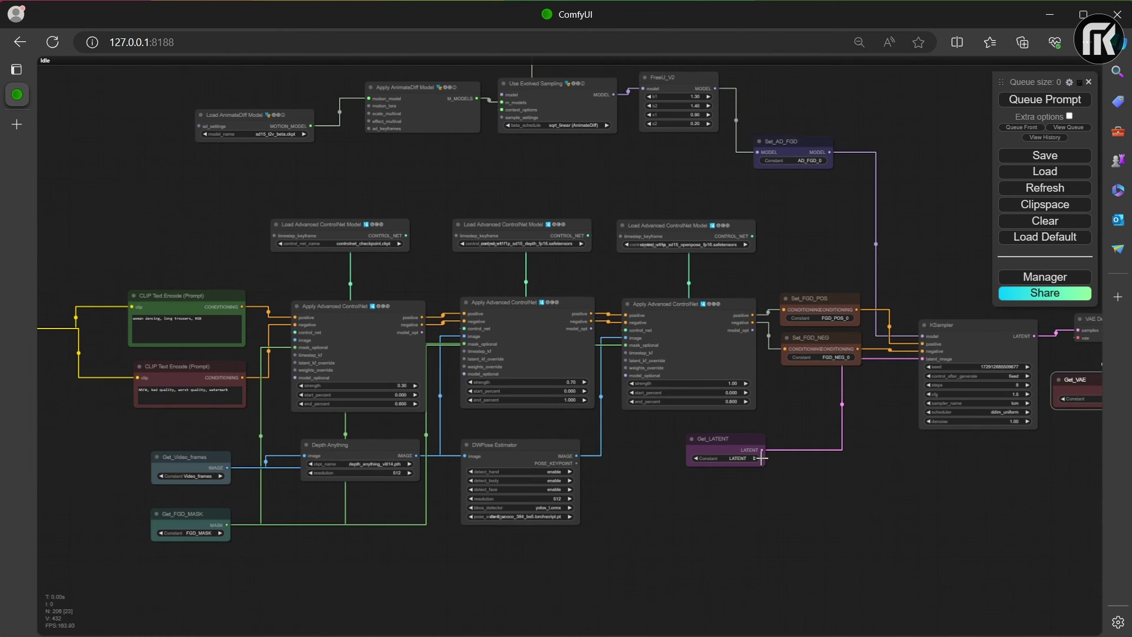
scroll(718, 384, down, 2)
drag(960, 431, 708, 438)
scroll(810, 399, up, 5)
scroll(810, 400, down, 1)
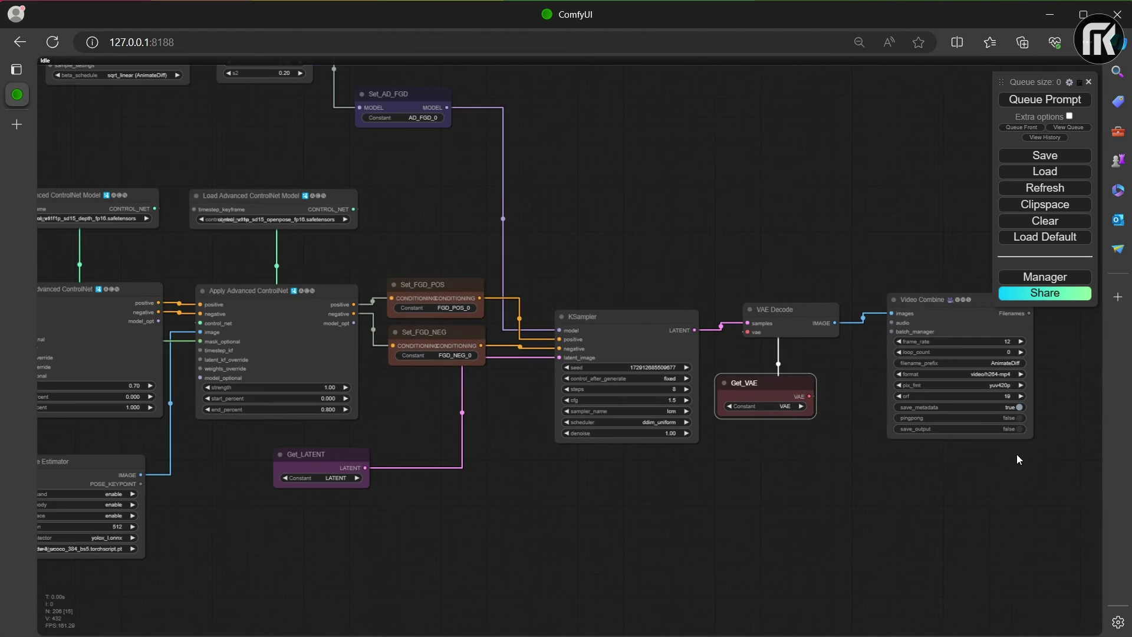
scroll(790, 477, down, 3)
scroll(715, 470, down, 5)
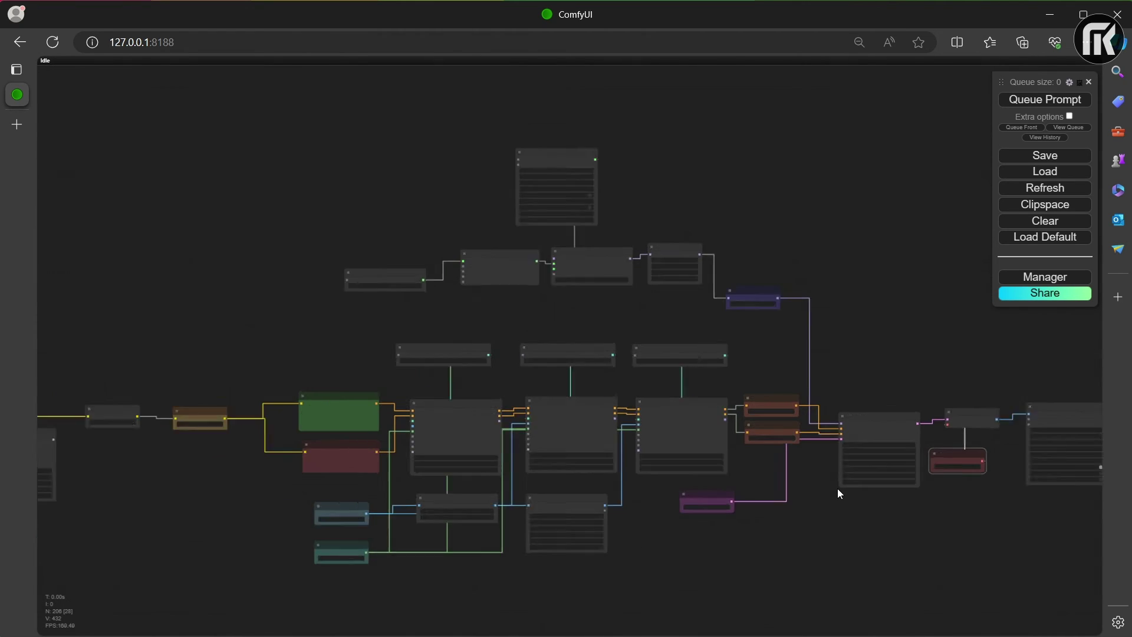
- Add Set_FGD_MASK and Set_BKG_MASK nodes beside GrowMaskWithBlur in the dancer masking section
scroll(838, 490, up, 2)
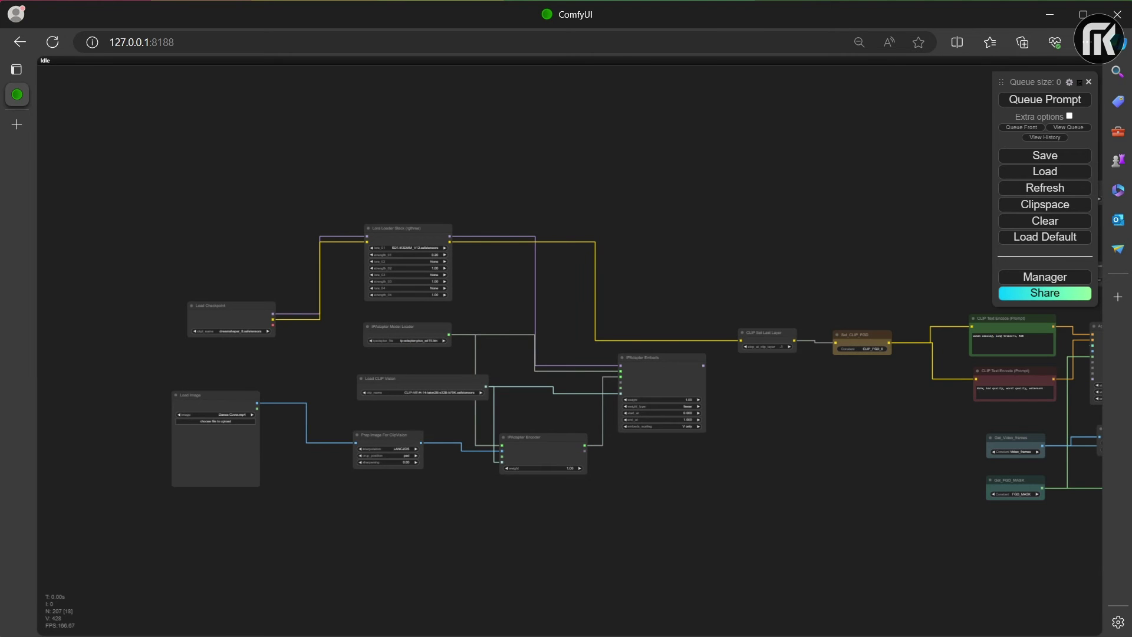
drag(560, 455, 837, 485)
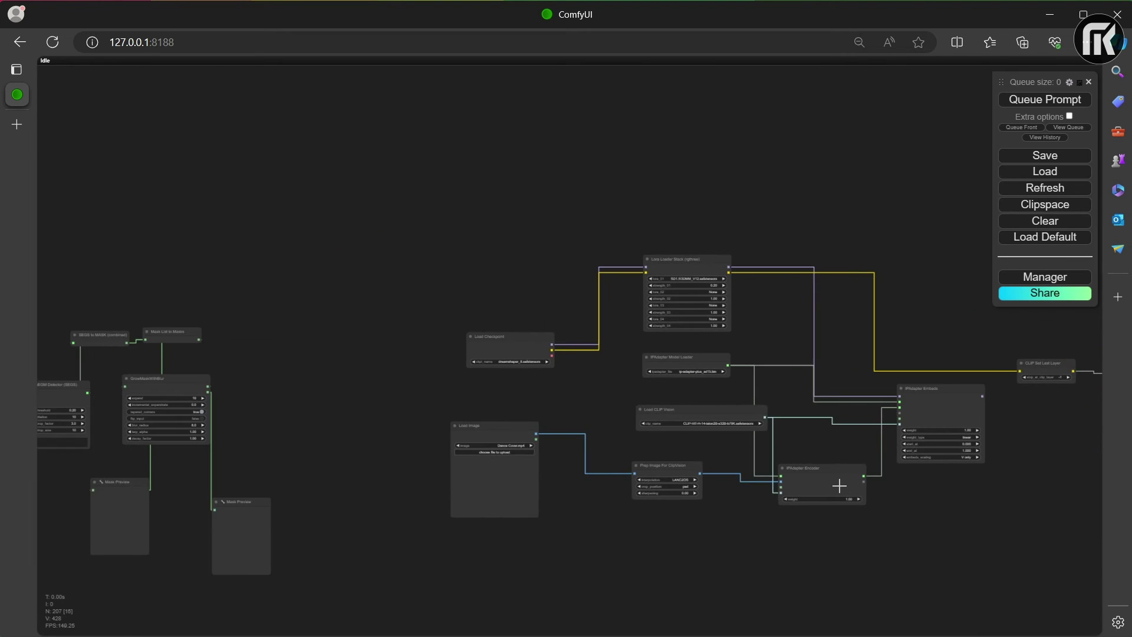
drag(462, 493, 814, 435)
scroll(610, 444, up, 2)
drag(610, 444, 859, 482)
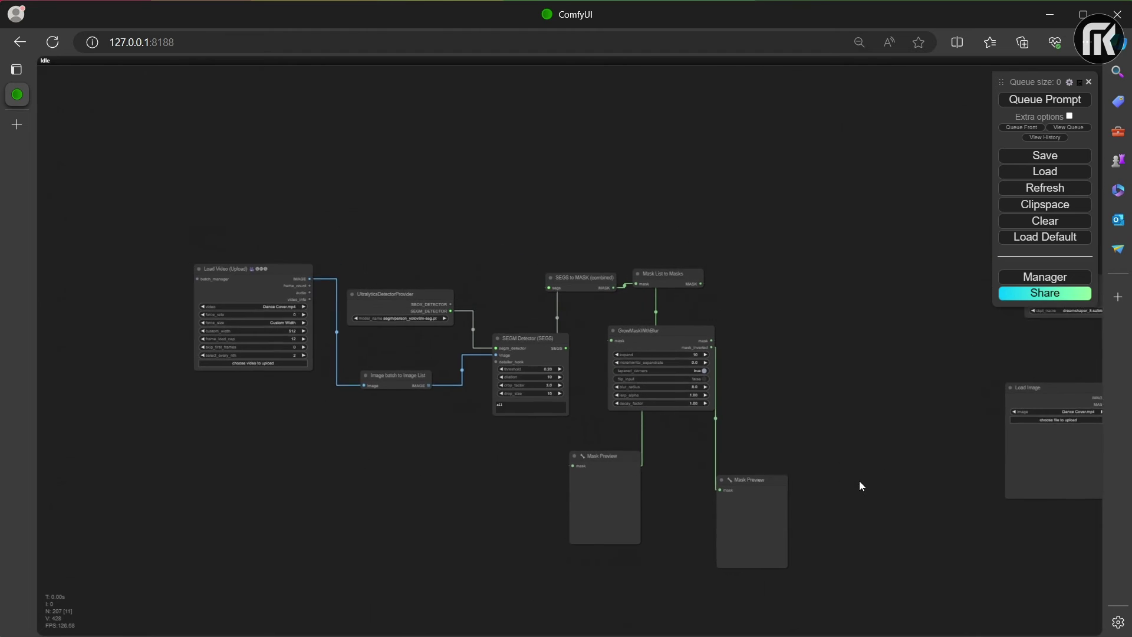
scroll(773, 318, up, 3)
drag(782, 319, 826, 265)
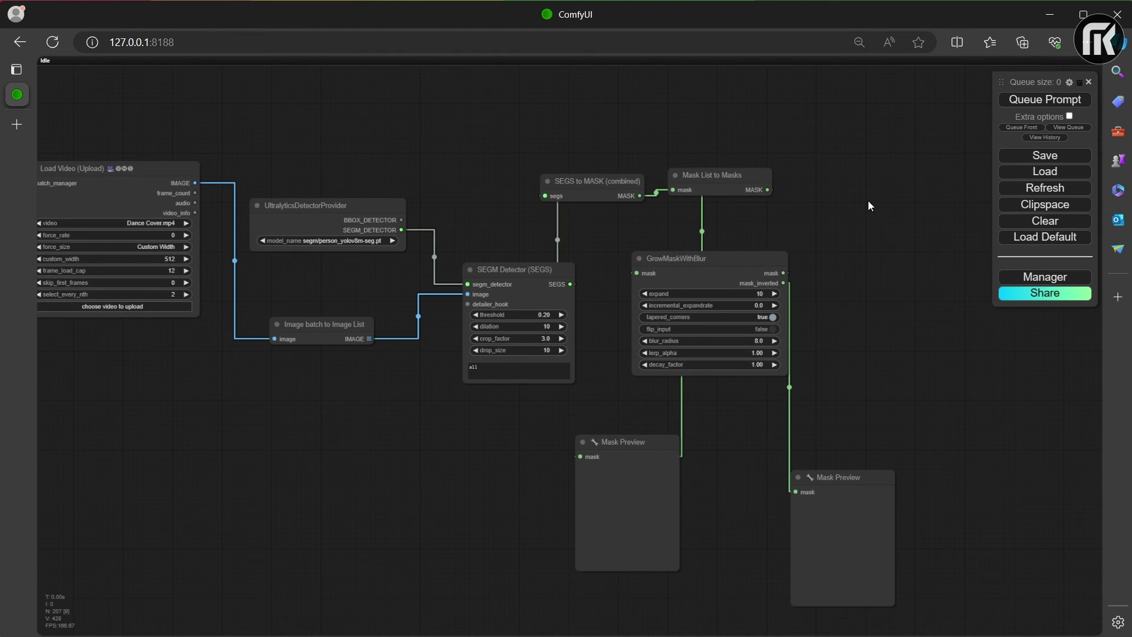
key(ctrl+v)
key(ctrl+v)
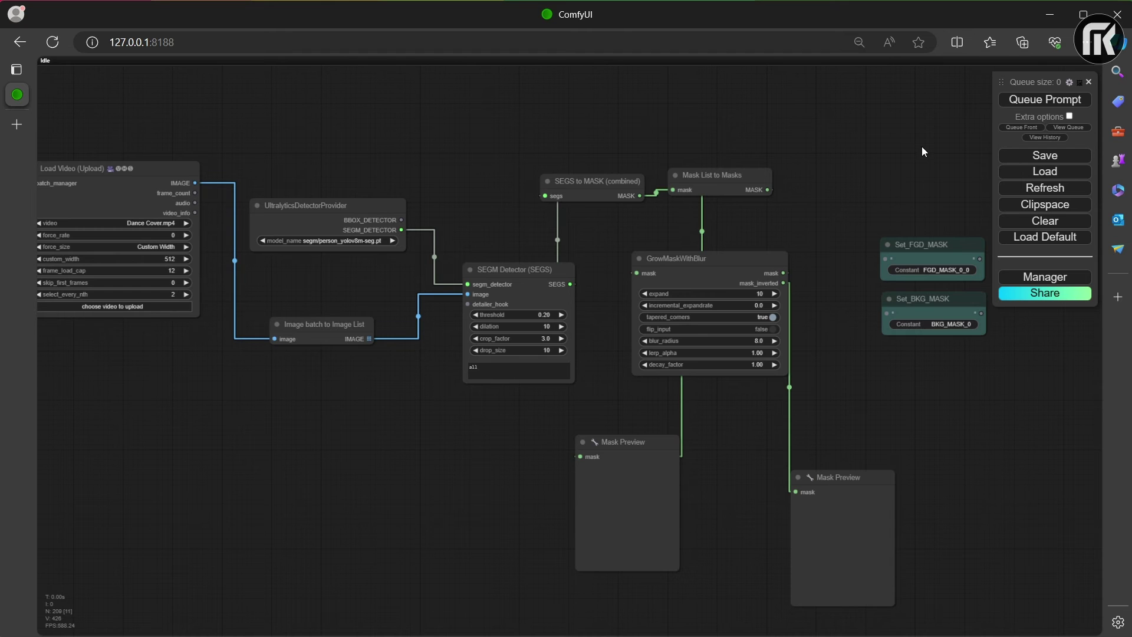
- Connect GrowMaskWithBlur's mask output to Set_FGD_MASK and its mask_inverted output to Set_BKG_MASK
drag(818, 211, 727, 217)
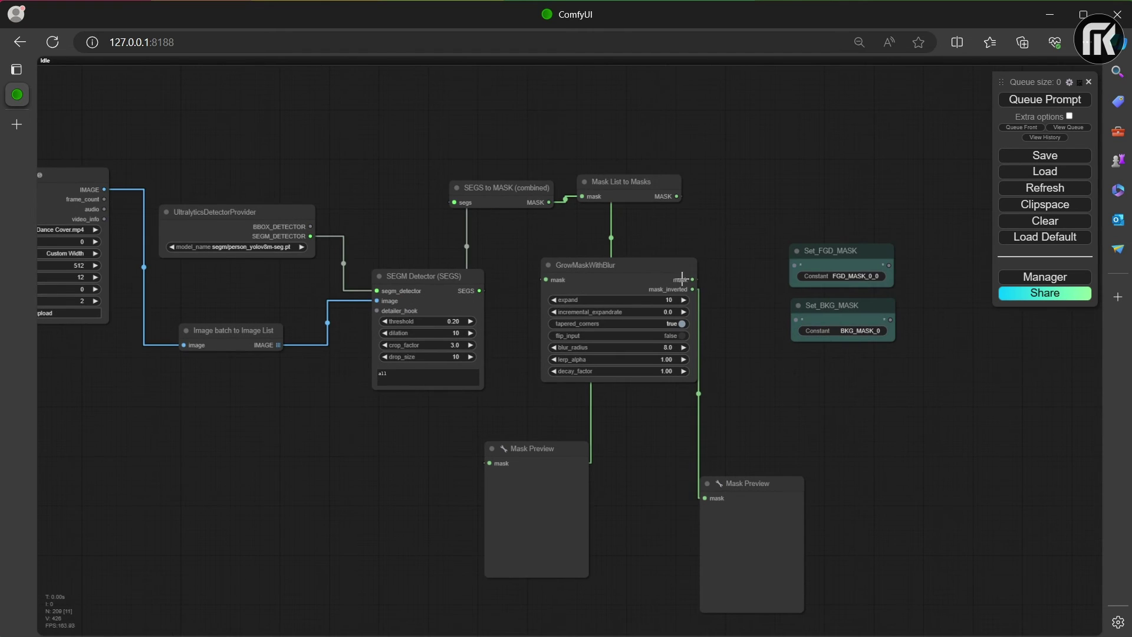
drag(692, 279, 795, 265)
drag(692, 289, 796, 320)
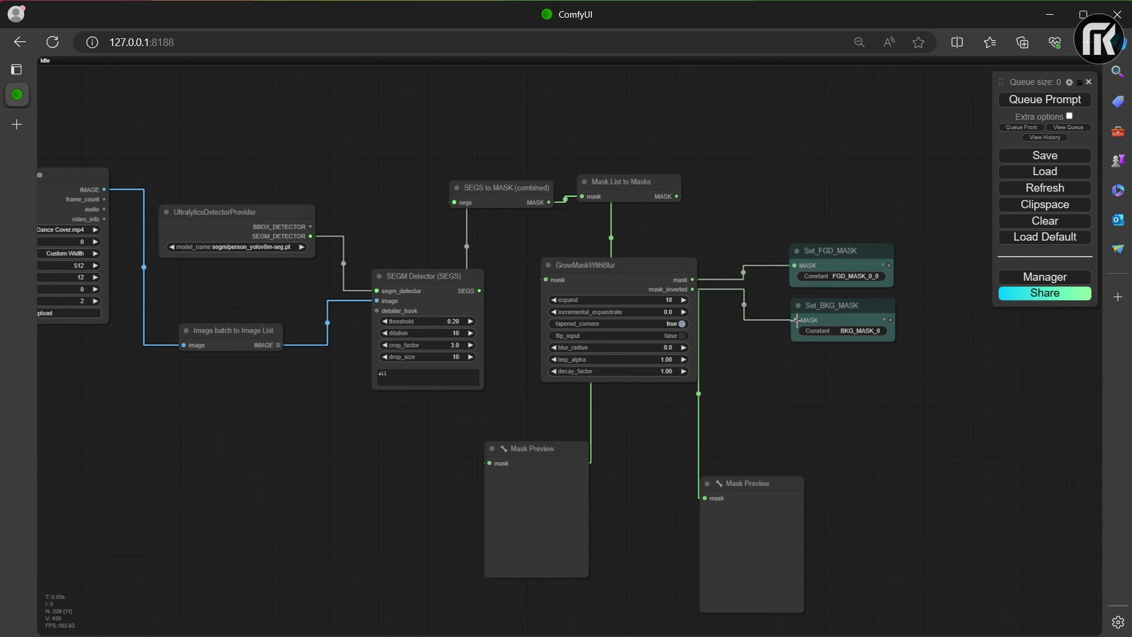
- Examine the graph from the mask setter nodes across the IPAdapter section to Get_Video_frames and Get_FGD_MASK
drag(924, 355, 541, 271)
scroll(855, 375, down, 5)
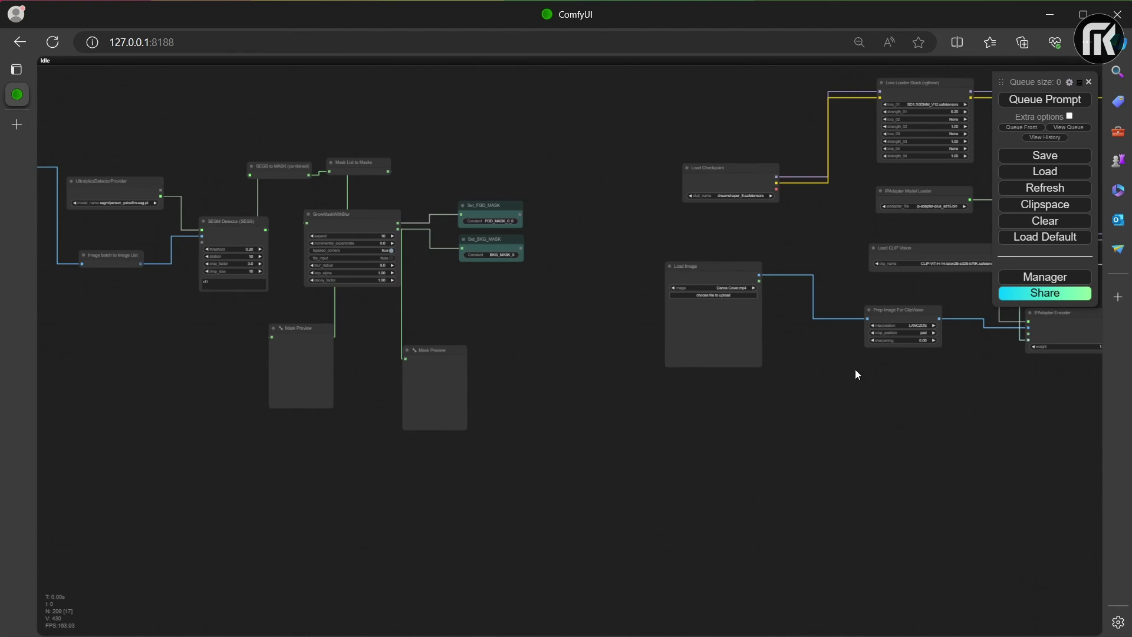
drag(855, 374, 506, 296)
scroll(795, 316, up, 3)
scroll(792, 315, down, 5)
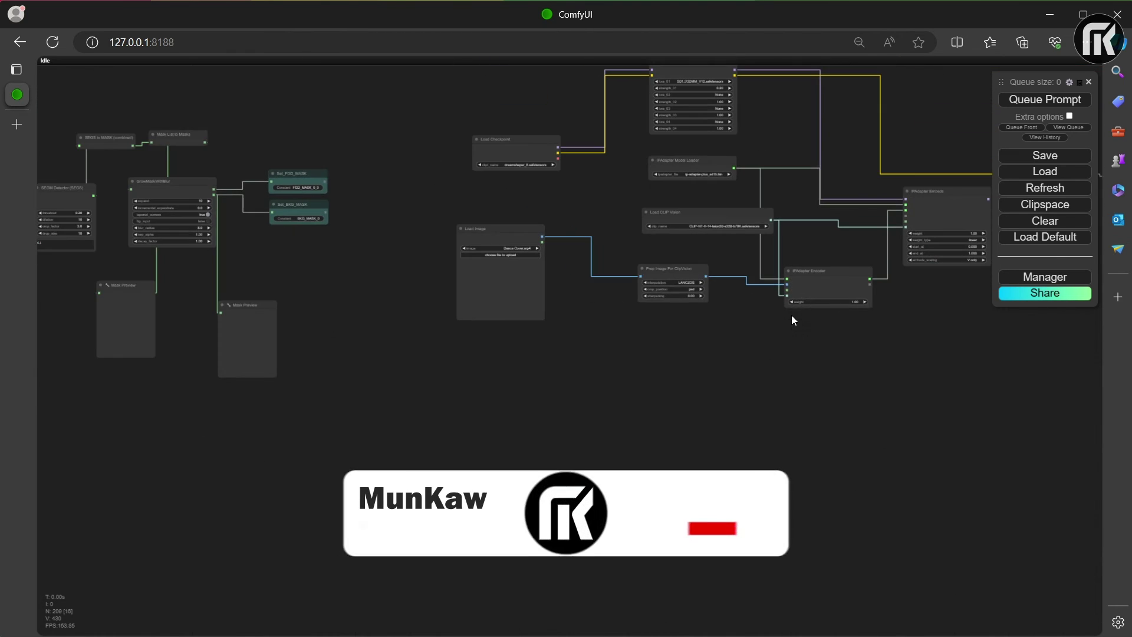
drag(792, 315, 520, 342)
scroll(946, 313, up, 5)
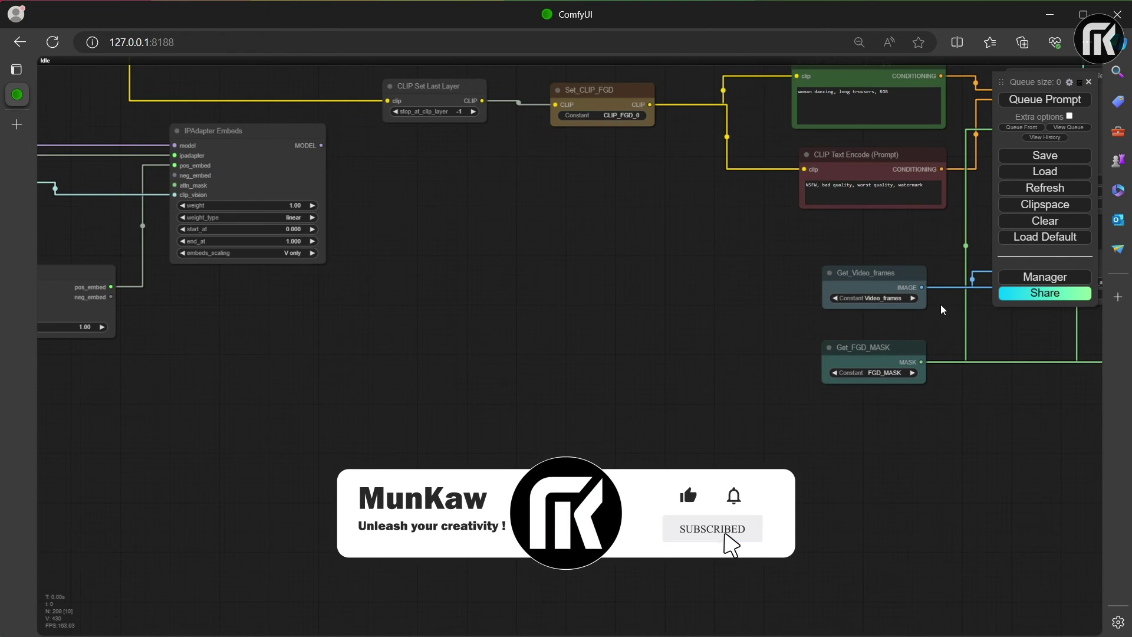
scroll(940, 308, up, 3)
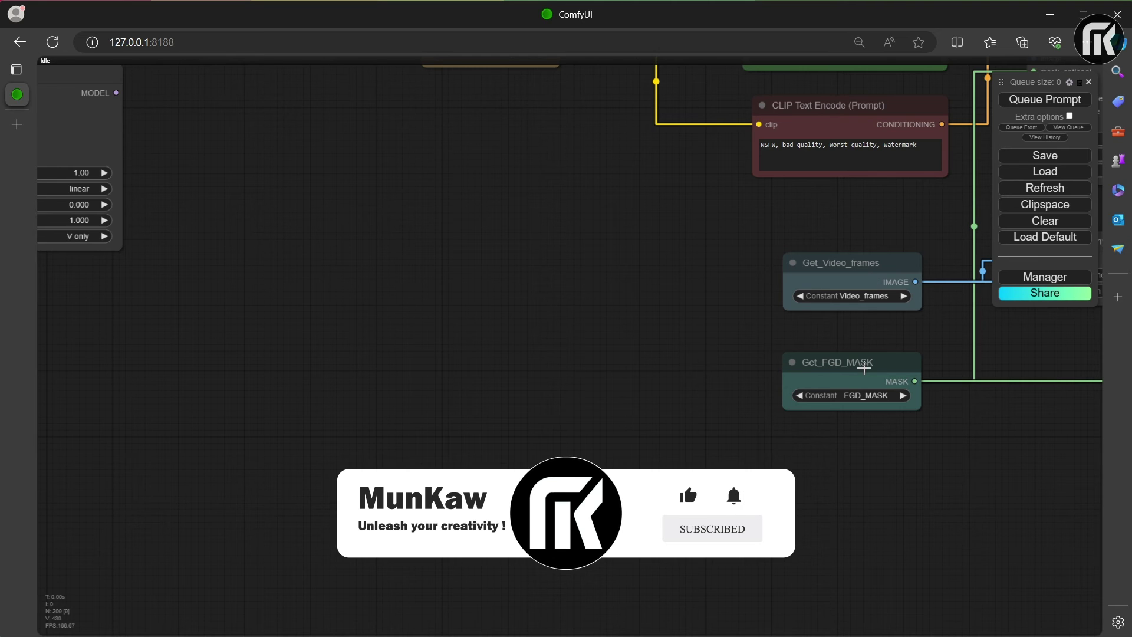
scroll(547, 322, down, 7)
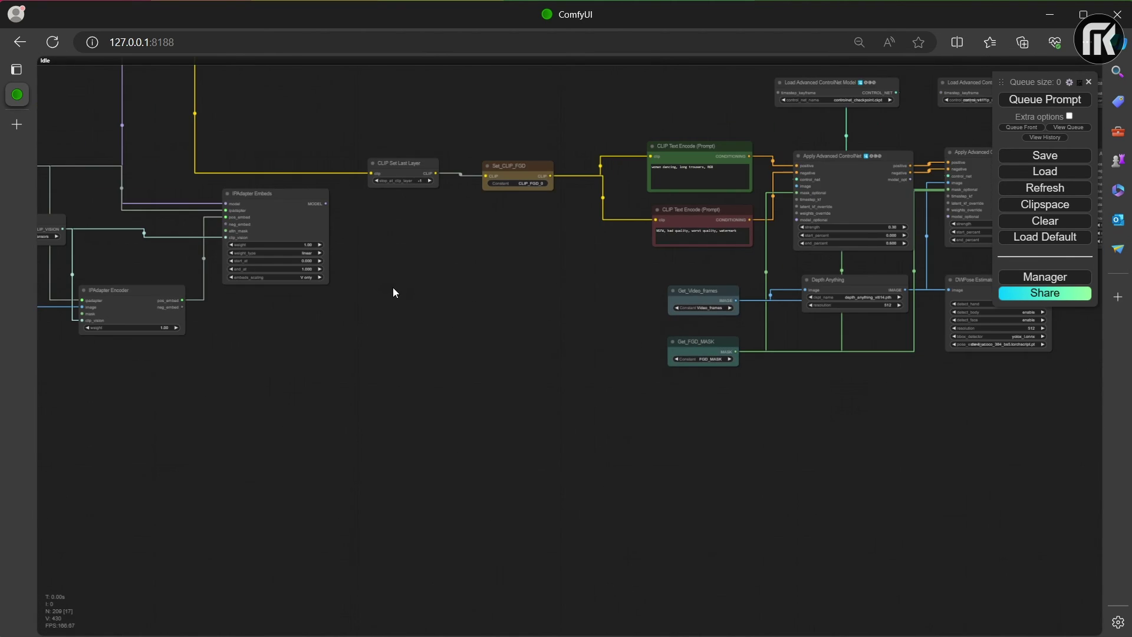
- Review the wiring from Load Checkpoint and IPAdapter through the prompts and ControlNets to KSampler, VAE Decode and Video Combine
drag(394, 289, 813, 412)
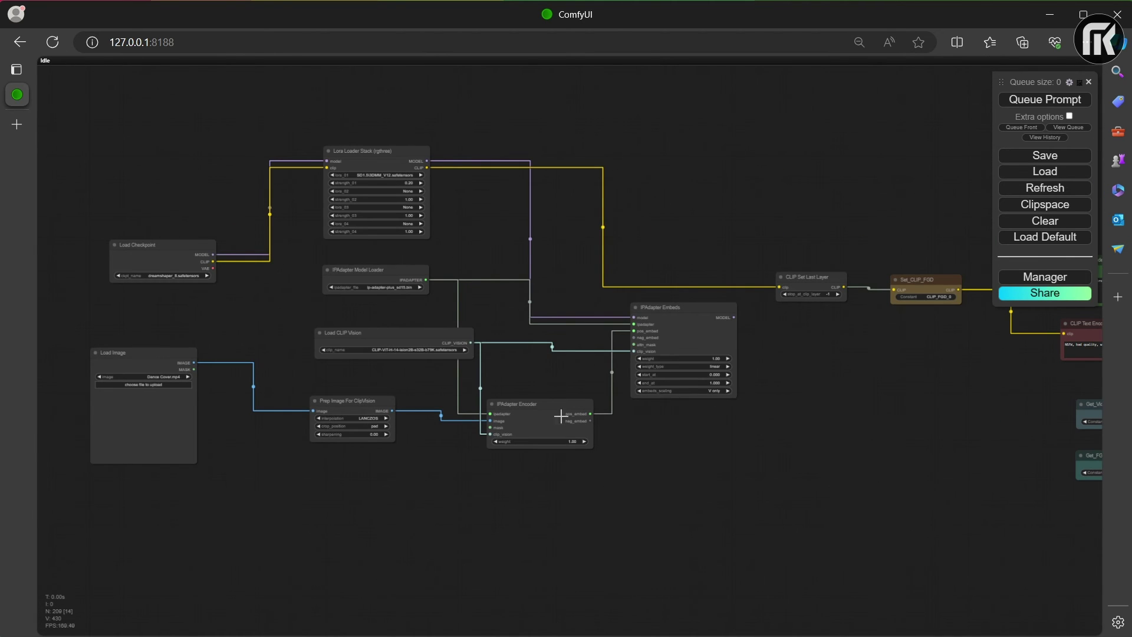
scroll(430, 388, up, 2)
drag(431, 388, 543, 428)
drag(1025, 411, 437, 391)
drag(897, 420, 369, 420)
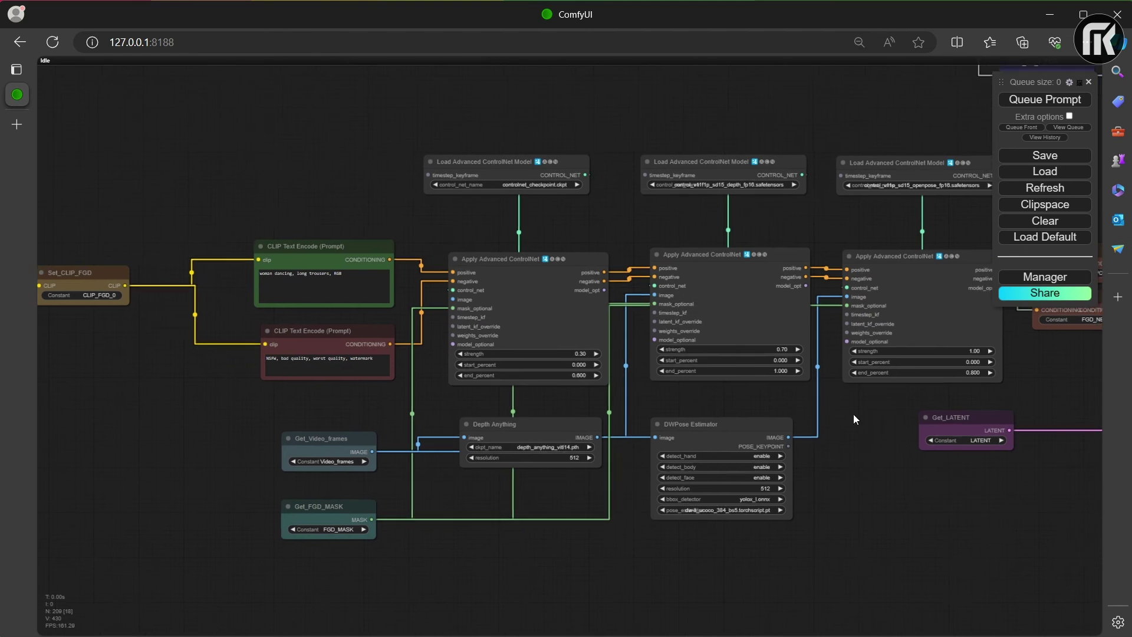
drag(854, 414, 473, 406)
drag(916, 358, 591, 423)
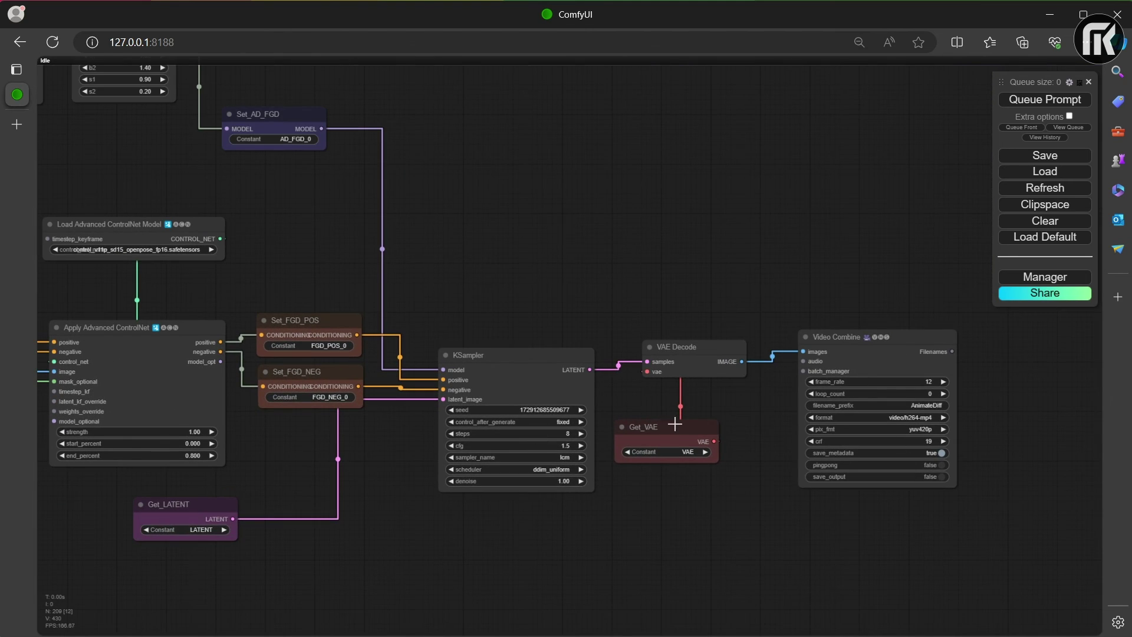
scroll(495, 335, down, 5)
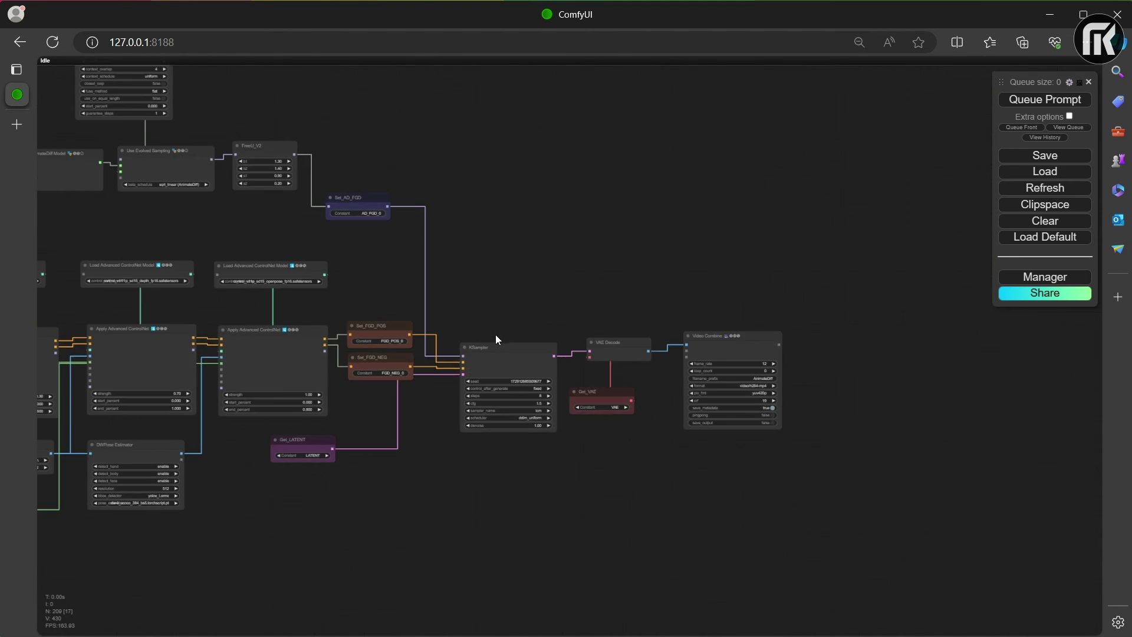
scroll(424, 316, down, 2)
drag(434, 320, 851, 437)
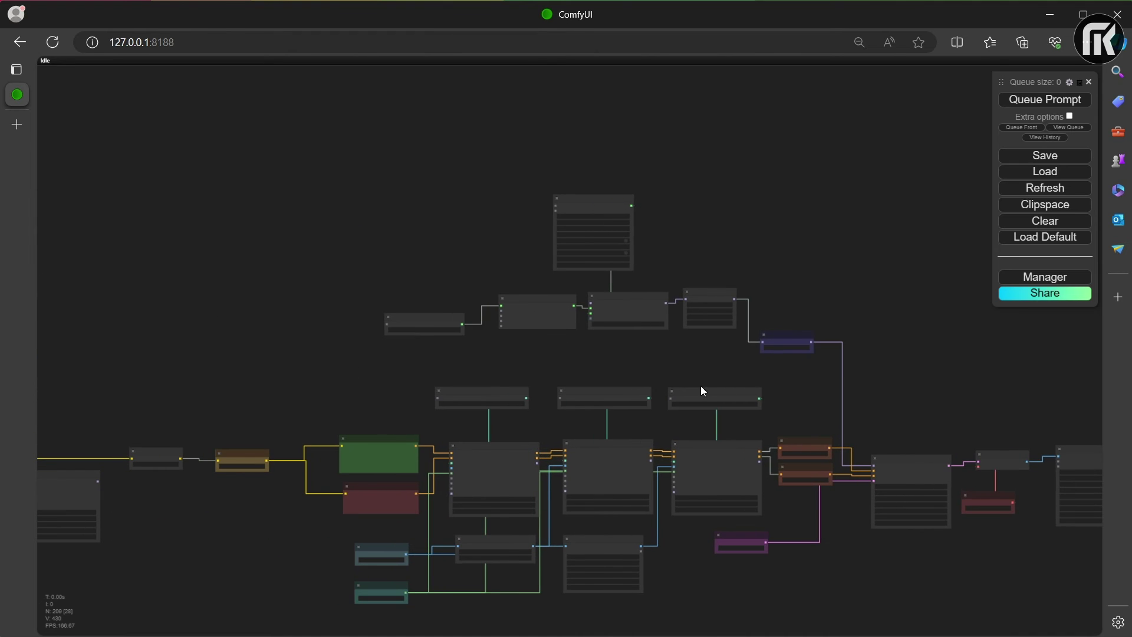
scroll(695, 253, up, 7)
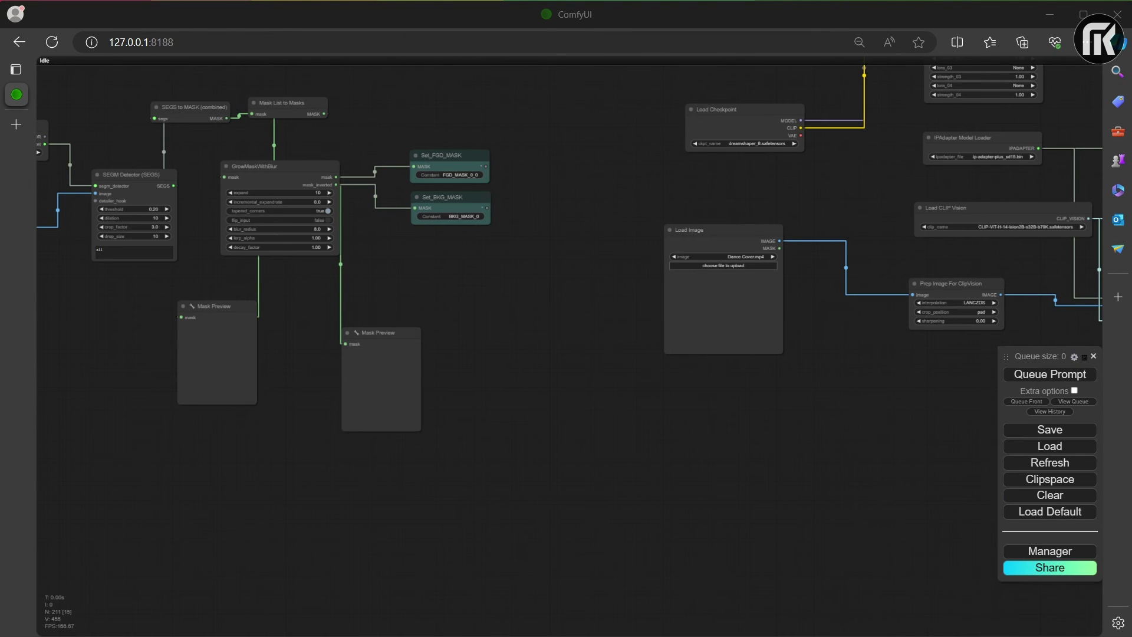
- Inspect the Load VAE to Set_VAE link and the checkpoint, LoRA and IPAdapter wiring
scroll(495, 328, down, 5)
drag(496, 329, 598, 394)
scroll(554, 391, up, 6)
drag(756, 390, 444, 356)
drag(867, 312, 462, 399)
scroll(463, 400, down, 2)
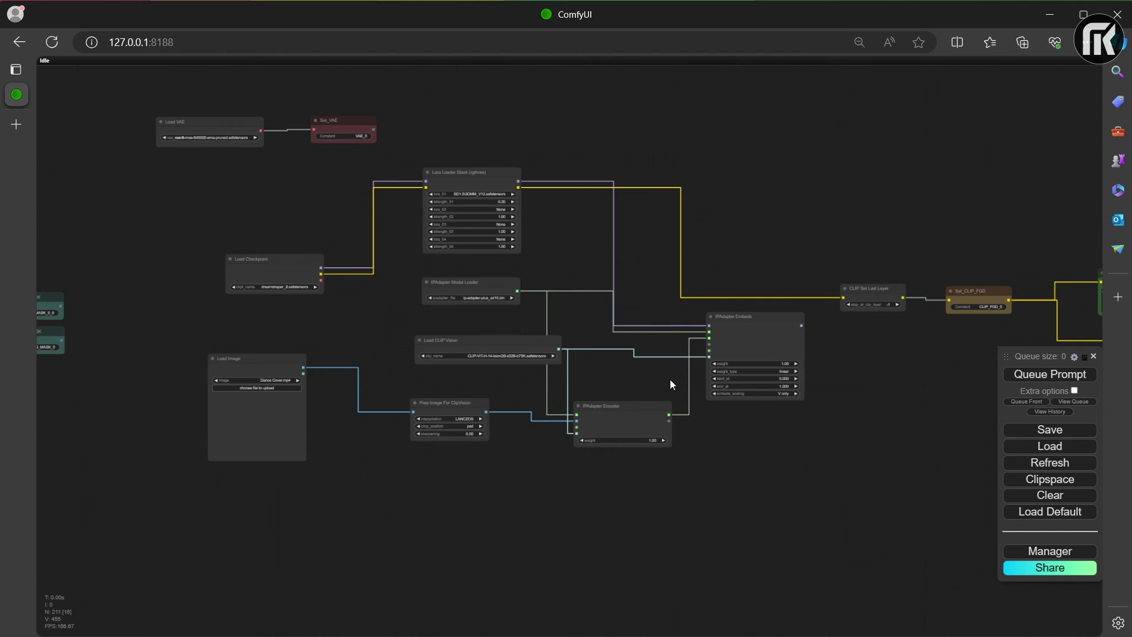
drag(670, 380, 3, 410)
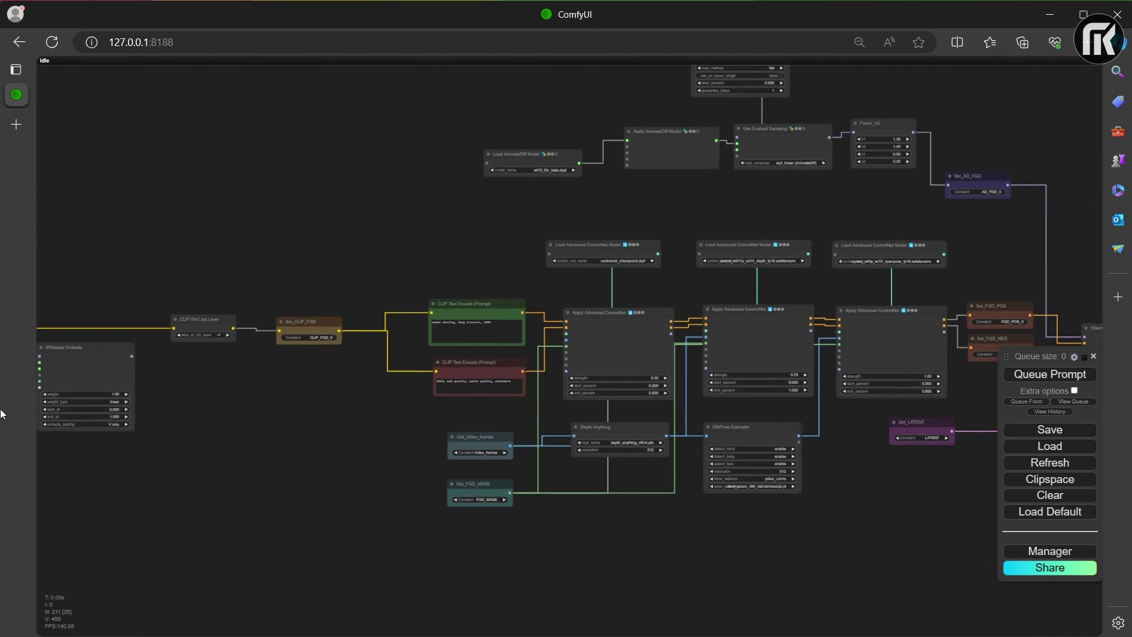
- Inspect the prompt, ControlNet and AnimateDiff connections leading into KSampler
scroll(569, 318, down, 4)
drag(570, 318, 291, 293)
scroll(290, 294, up, 4)
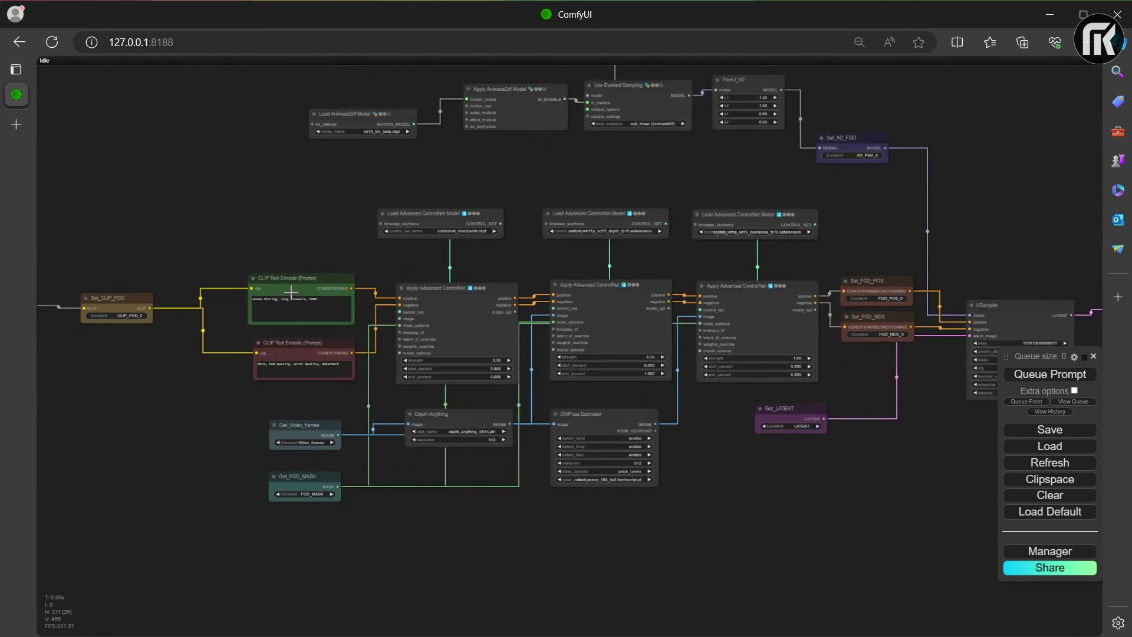
scroll(818, 234, up, 1)
drag(818, 234, 508, 225)
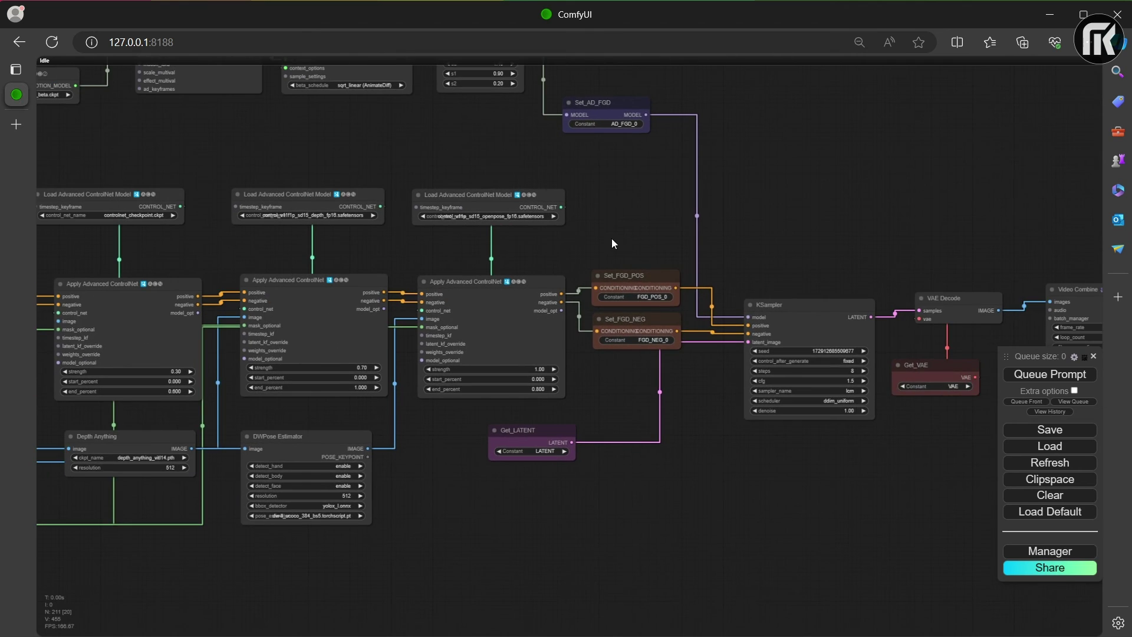
scroll(637, 243, up, 3)
scroll(648, 244, down, 1)
drag(414, 253, 829, 260)
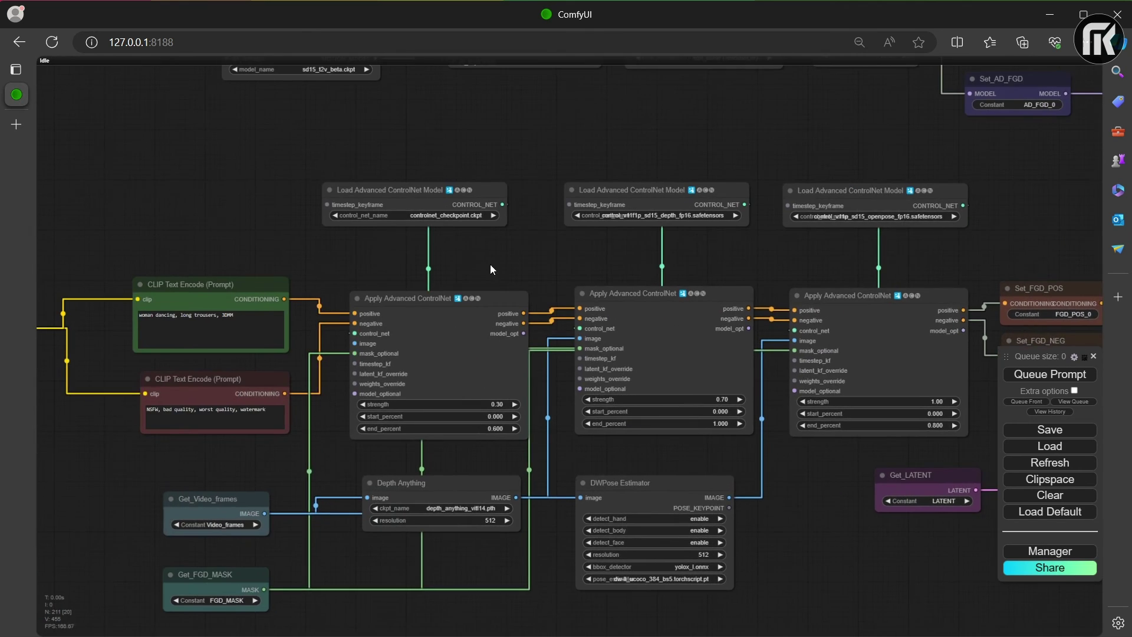
drag(491, 269, 851, 314)
scroll(852, 313, down, 3)
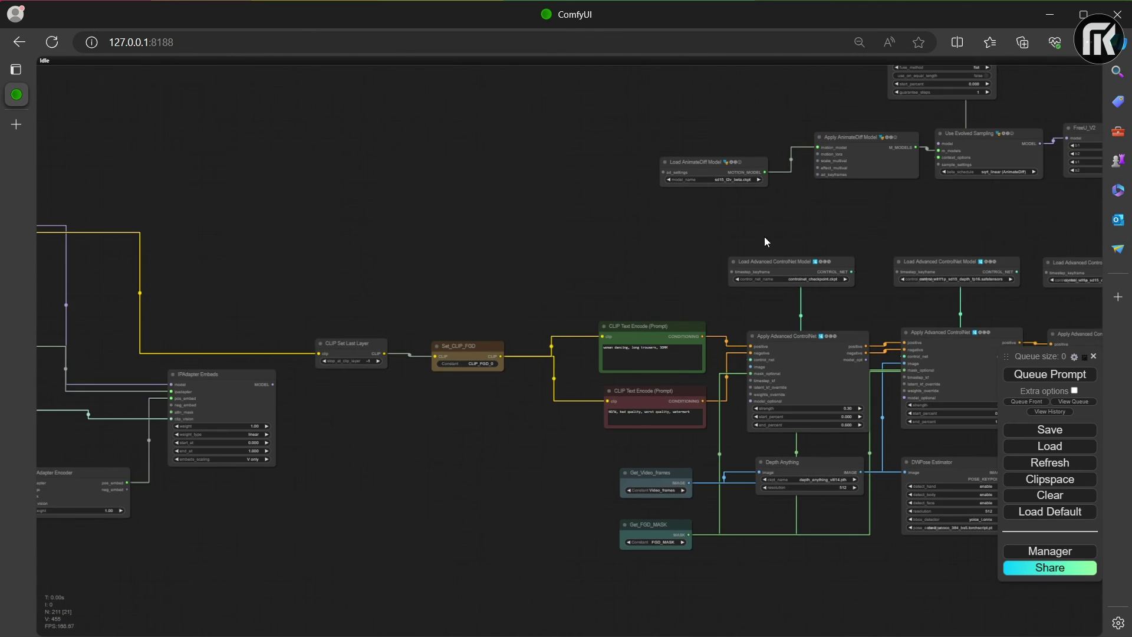
- Load Women3D.jpg into the Load Image node that feeds Prep Image For ClipVision as the IPAdapter reference
drag(764, 236, 961, 265)
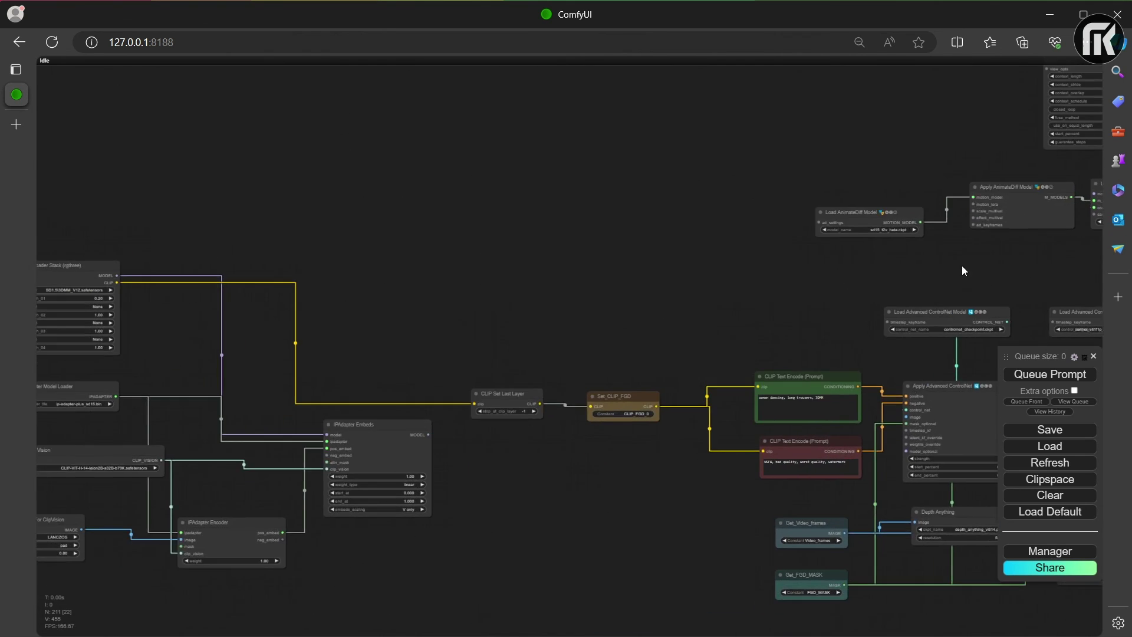
scroll(957, 269, down, 3)
drag(662, 293, 961, 300)
scroll(562, 225, up, 5)
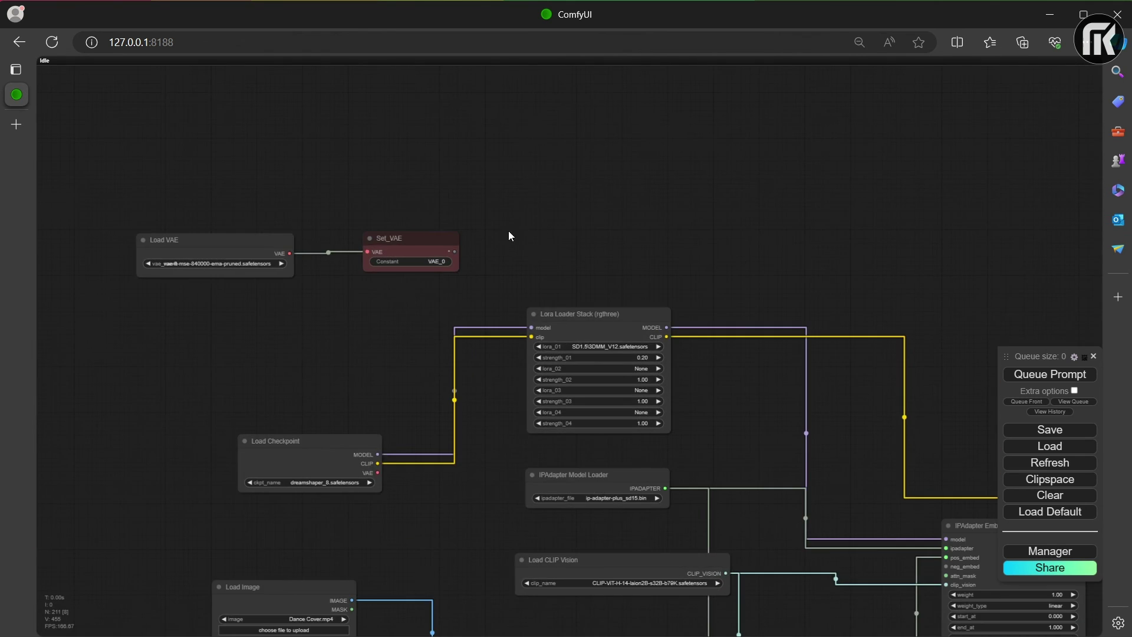
drag(508, 235, 730, 240)
scroll(730, 238, up, 4)
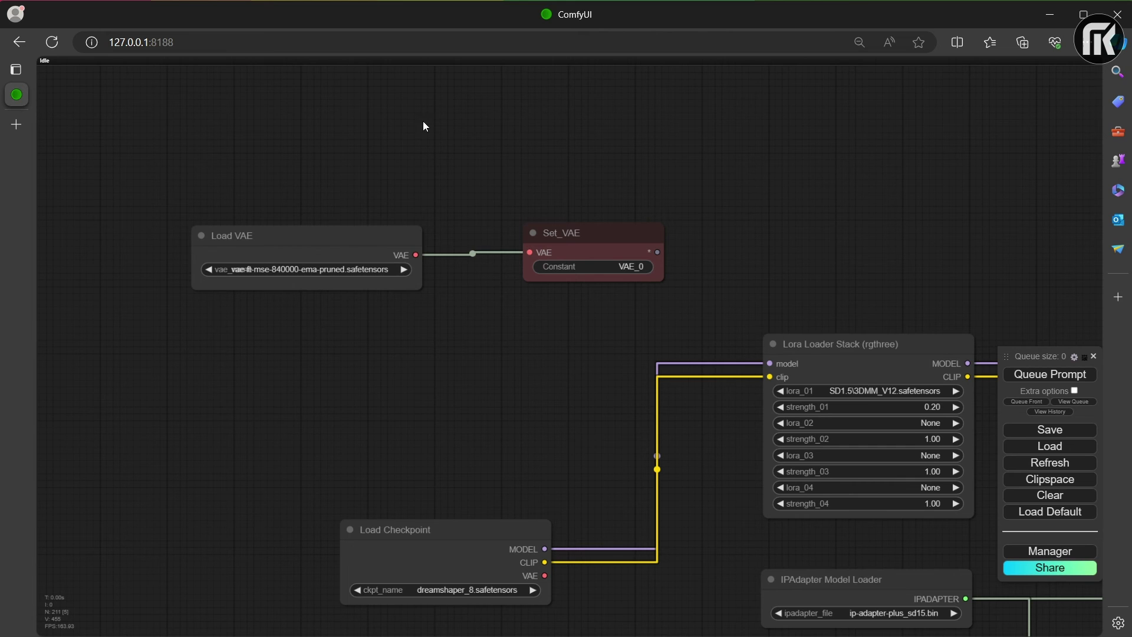
scroll(807, 288, down, 5)
drag(745, 349, 746, 126)
scroll(678, 365, up, 5)
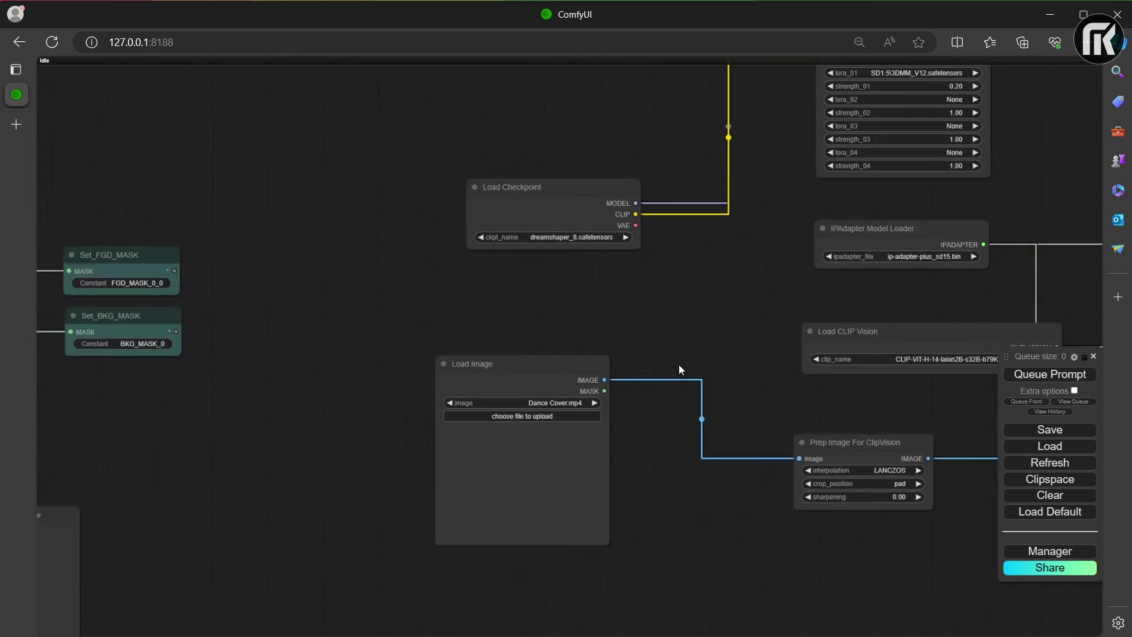
scroll(560, 422, down, 1)
drag(560, 422, 652, 334)
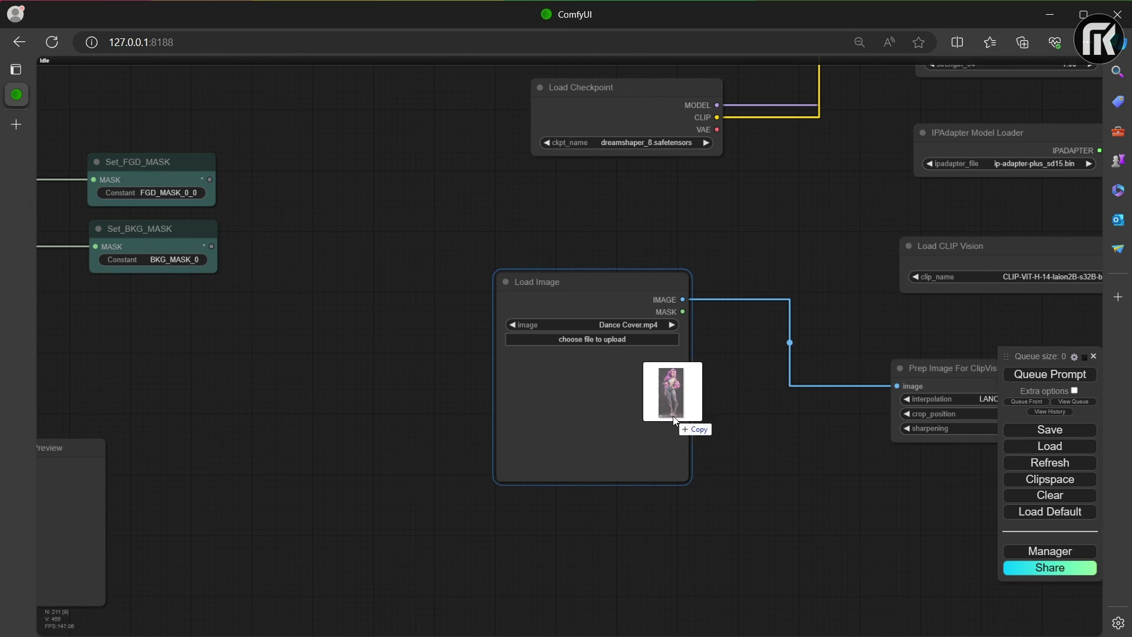
drag(673, 416, 609, 427)
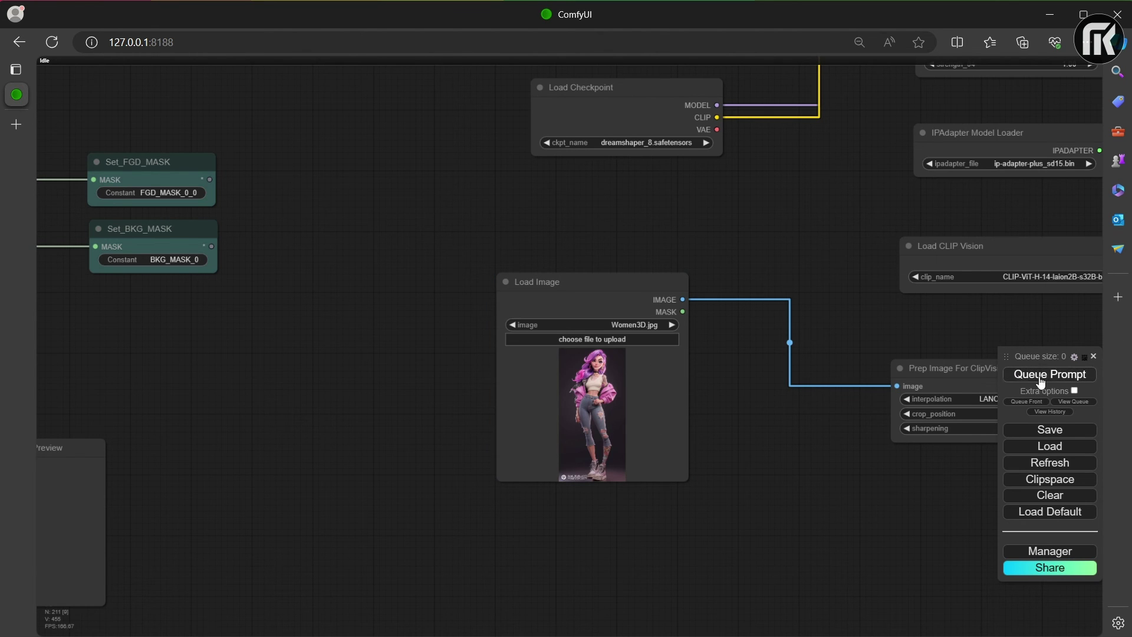
- Queue the workflow for generation with the new reference image
scroll(883, 400, down, 4)
drag(929, 352, 691, 366)
click(1072, 377)
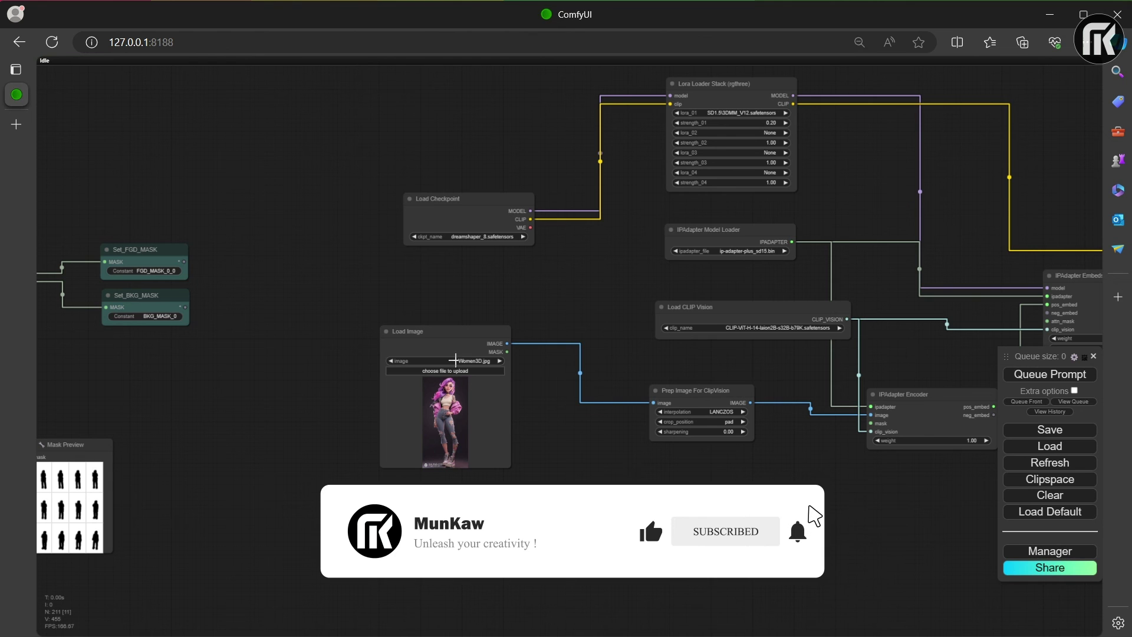
- Check the foreground and background mask previews and follow the Load Image wiring through to IPAdapter Embeds
scroll(255, 364, down, 1)
drag(254, 364, 805, 274)
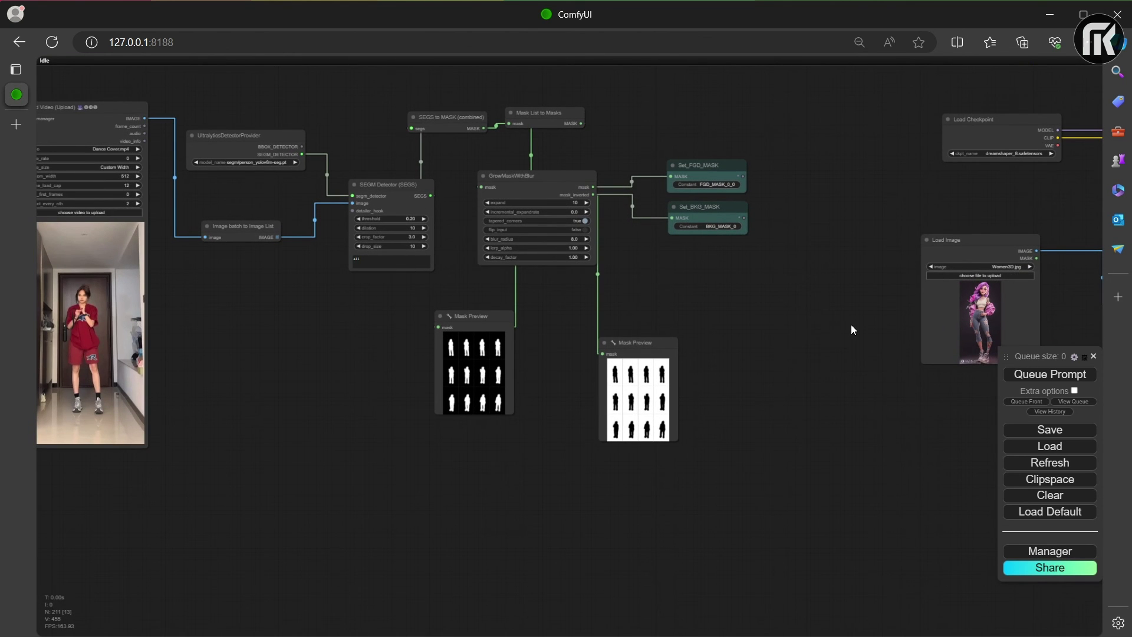
drag(851, 324, 417, 370)
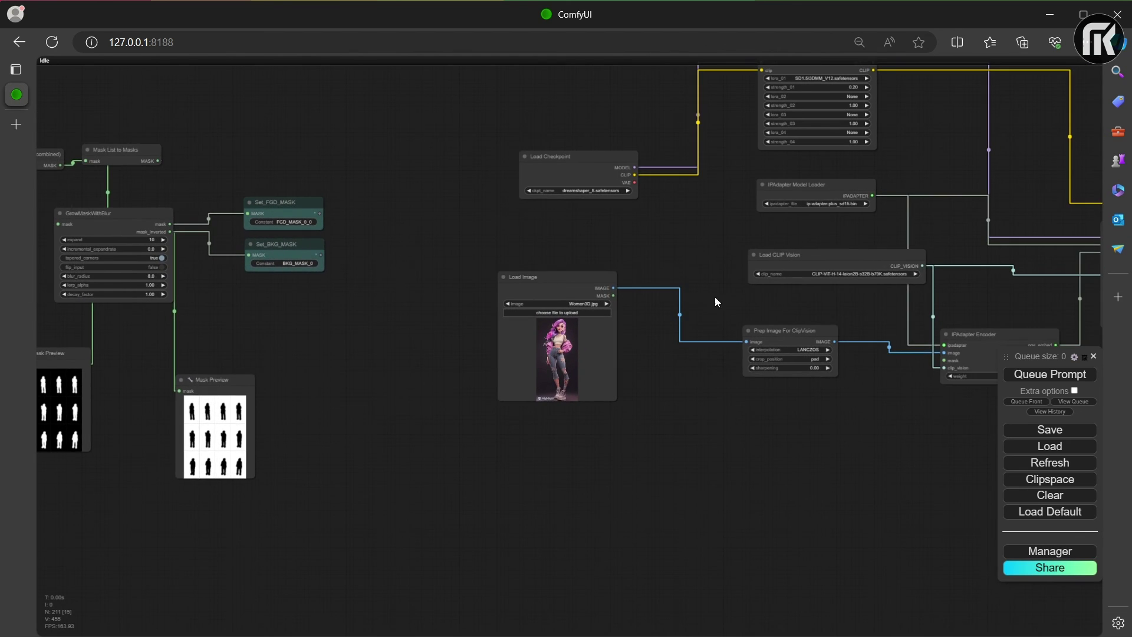
drag(799, 219, 693, 298)
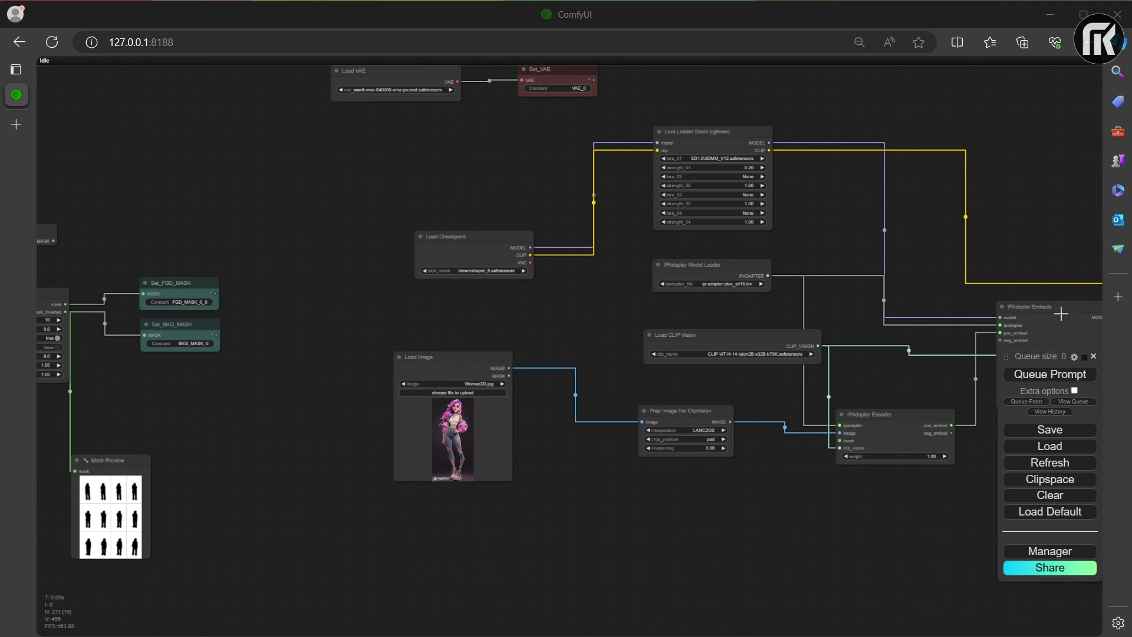
drag(942, 289, 563, 289)
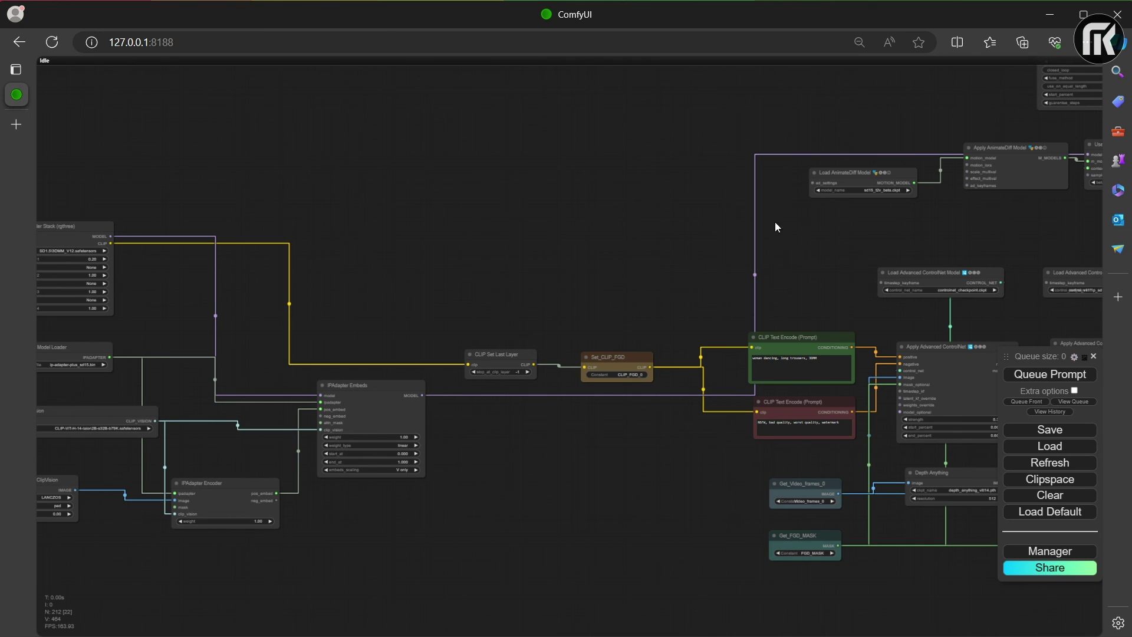
- Examine the source dance video preview at the start of the workflow
drag(281, 316, 630, 256)
scroll(630, 256, down, 1)
drag(185, 374, 862, 332)
drag(422, 370, 558, 384)
scroll(425, 352, up, 10)
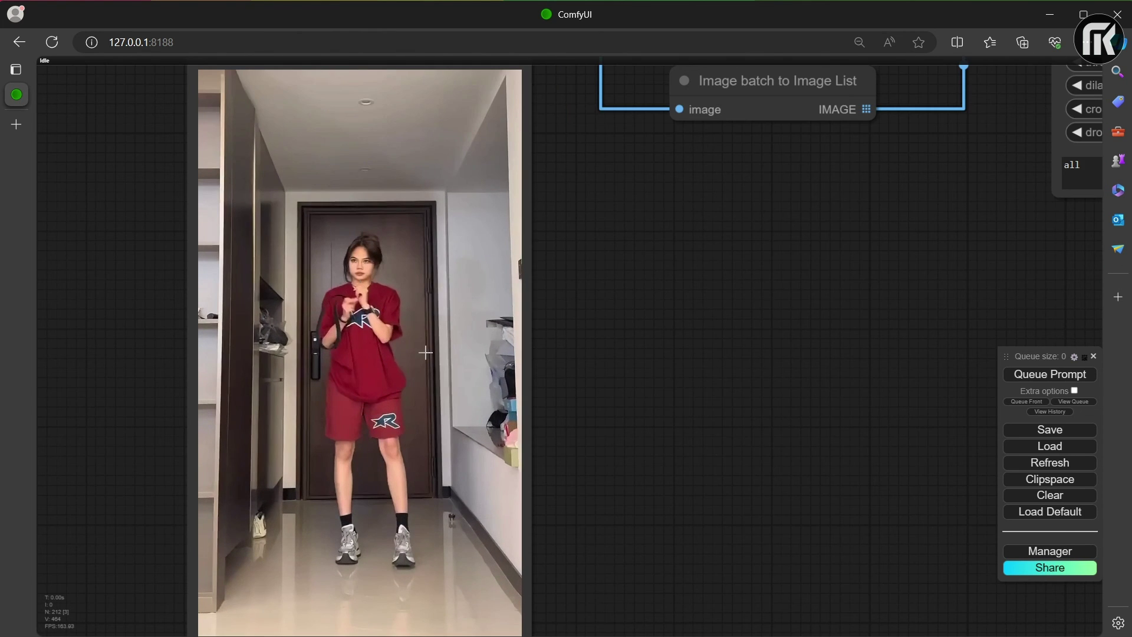
scroll(522, 373, down, 5)
- Inspect the two mask previews and the Women3D.jpg reference image up close
drag(715, 401, 405, 415)
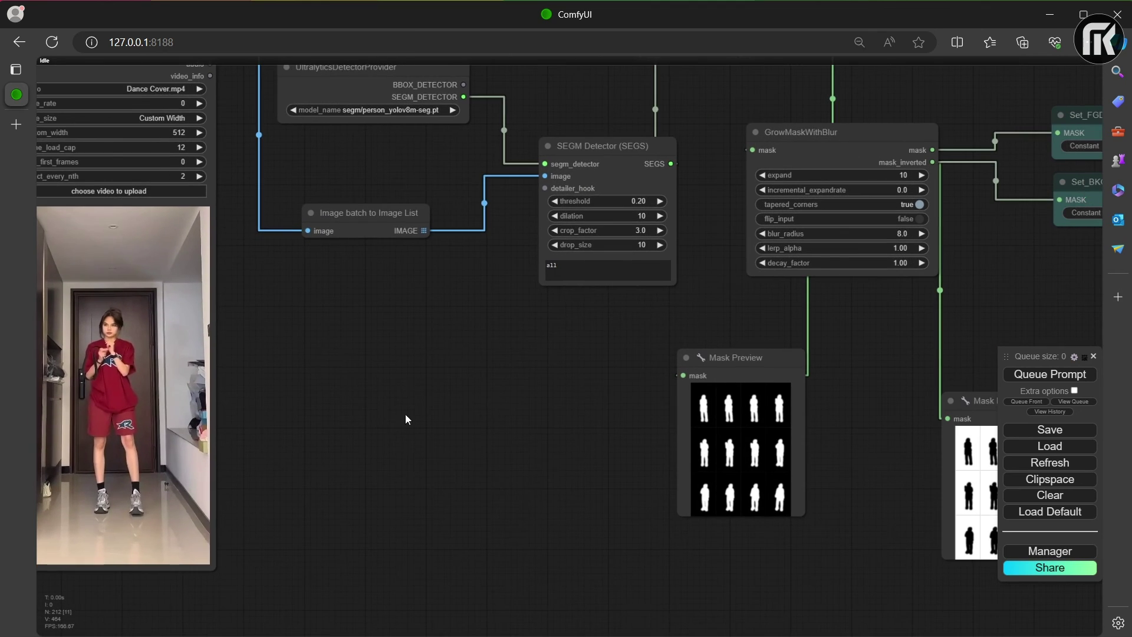
drag(835, 417, 821, 419)
scroll(822, 423, down, 7)
drag(854, 358, 488, 386)
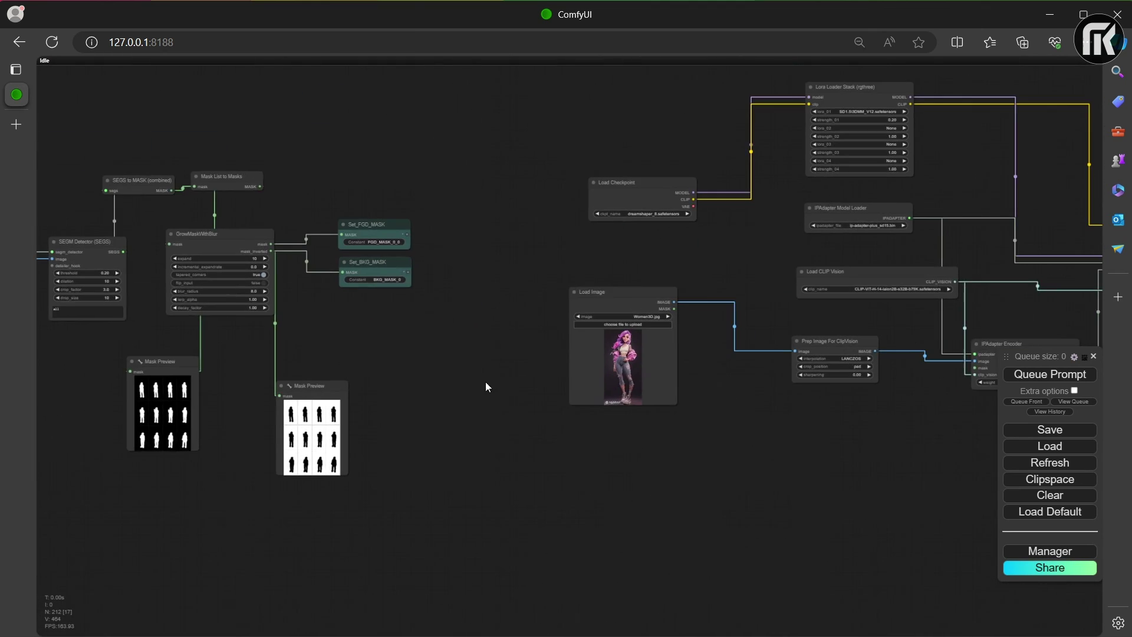
scroll(542, 323, up, 4)
scroll(624, 377, up, 6)
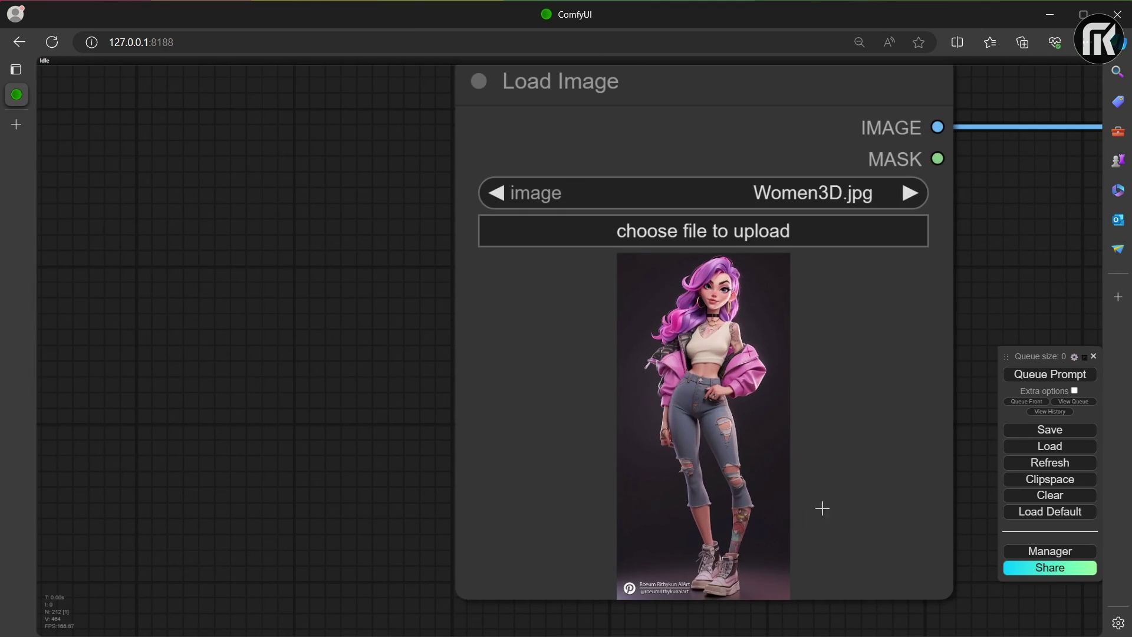
scroll(823, 509, down, 18)
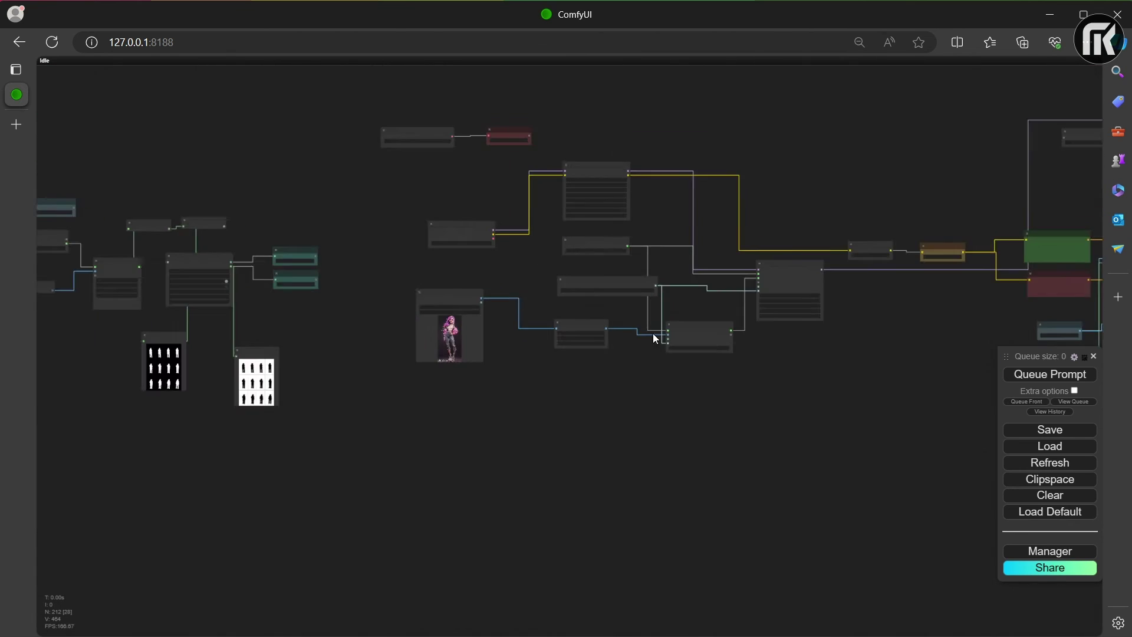
- Move the Video Combine node from the end of the graph to just below the Load Image node
scroll(685, 335, down, 6)
scroll(737, 342, up, 1)
drag(805, 355, 542, 333)
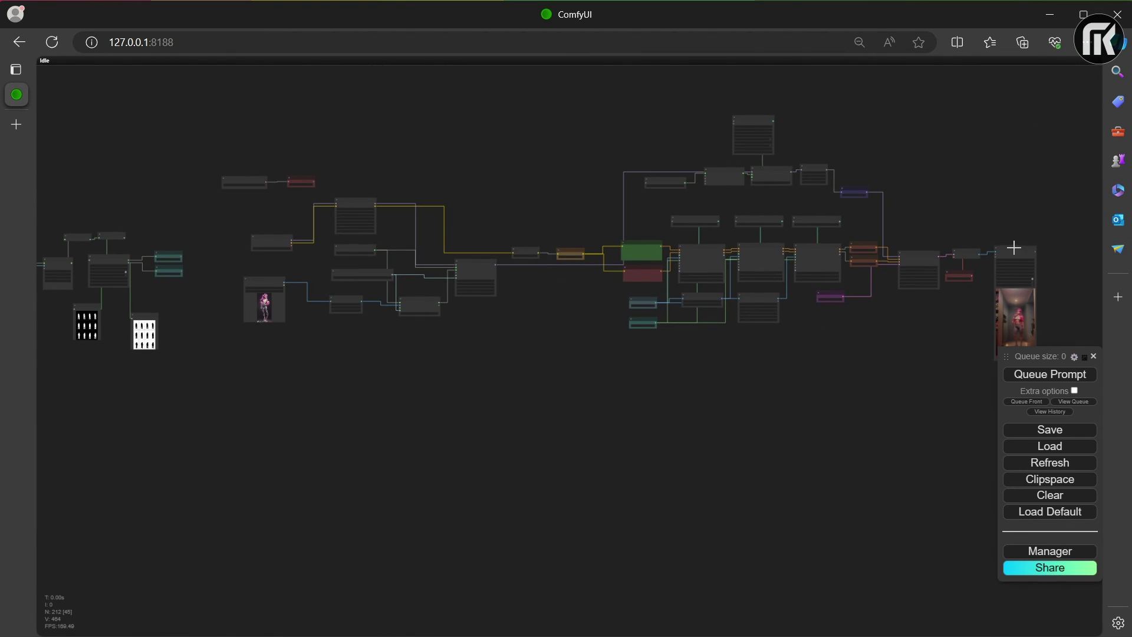
drag(1015, 247, 308, 337)
scroll(342, 390, up, 5)
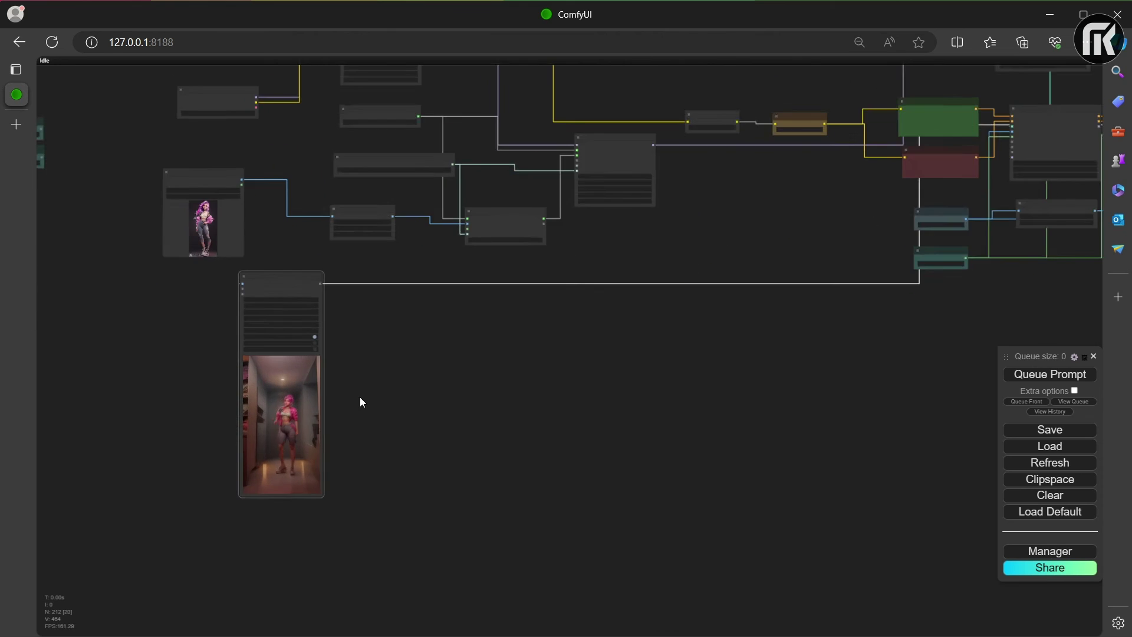
- Examine the generated dance video in the Video Combine node and its output settings
scroll(331, 405, up, 10)
drag(323, 419, 784, 313)
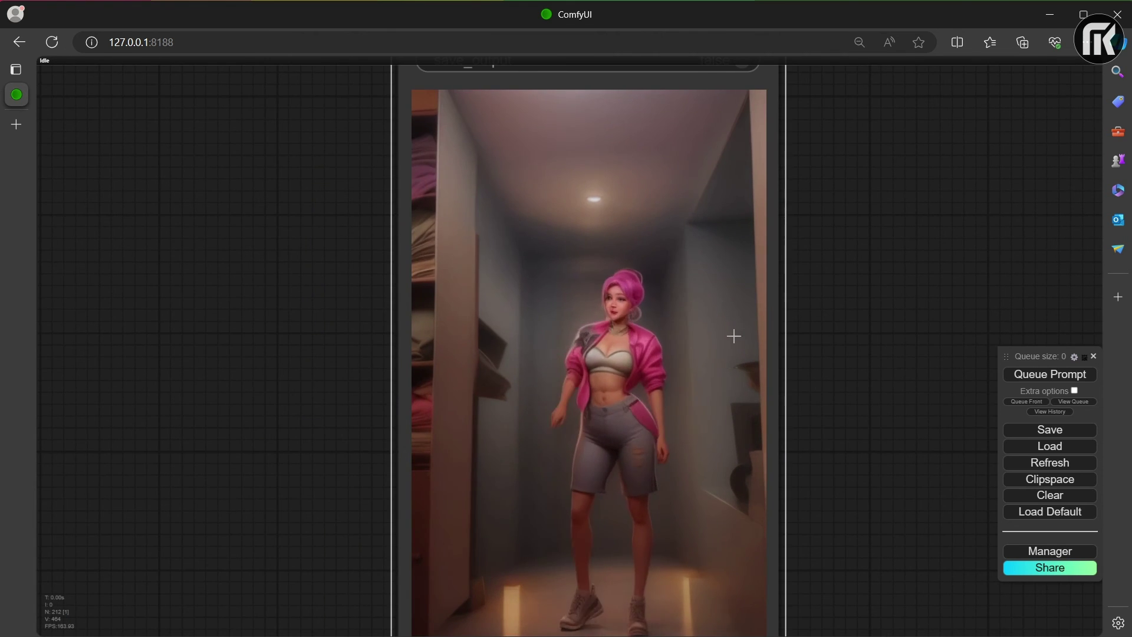
scroll(738, 348, down, 4)
scroll(744, 348, up, 3)
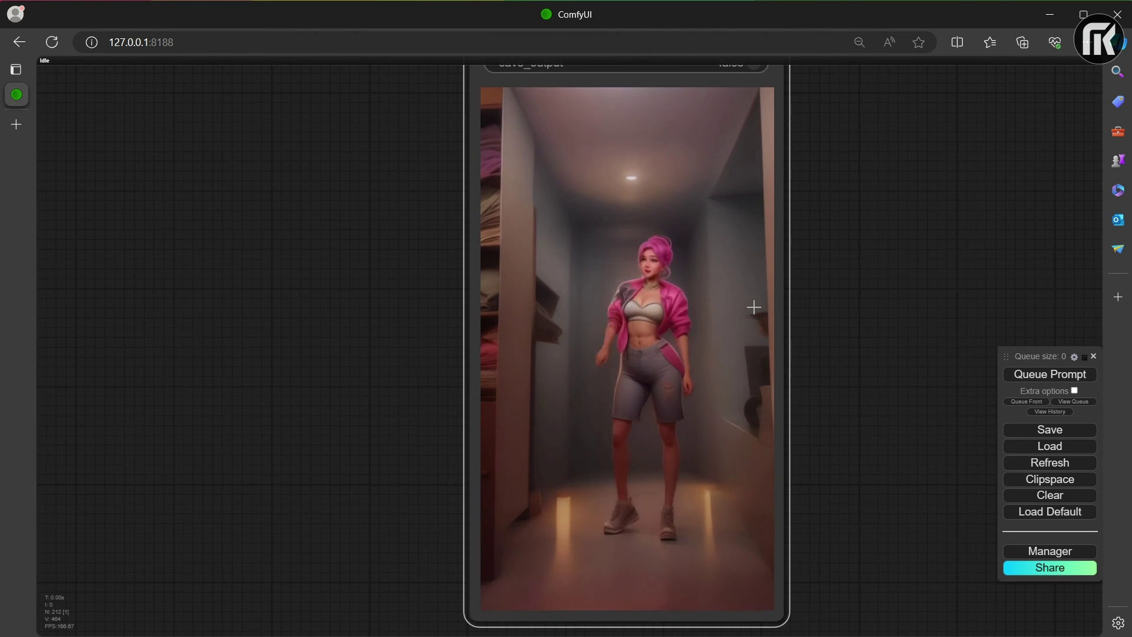
drag(587, 179, 679, 519)
scroll(679, 519, down, 2)
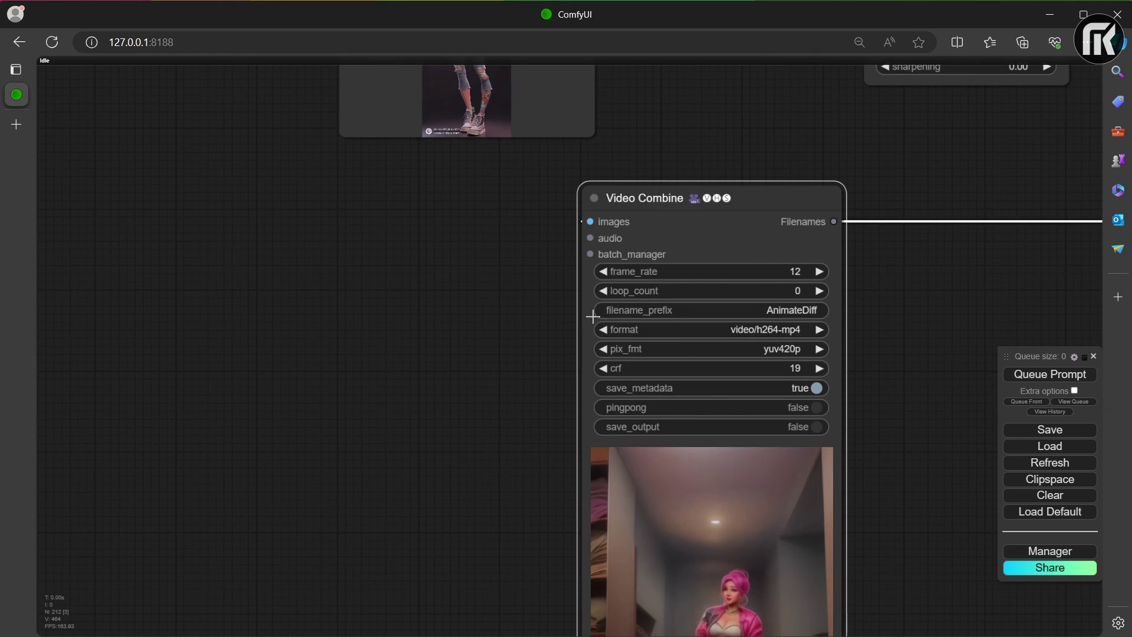
scroll(592, 316, down, 5)
drag(561, 141, 543, 199)
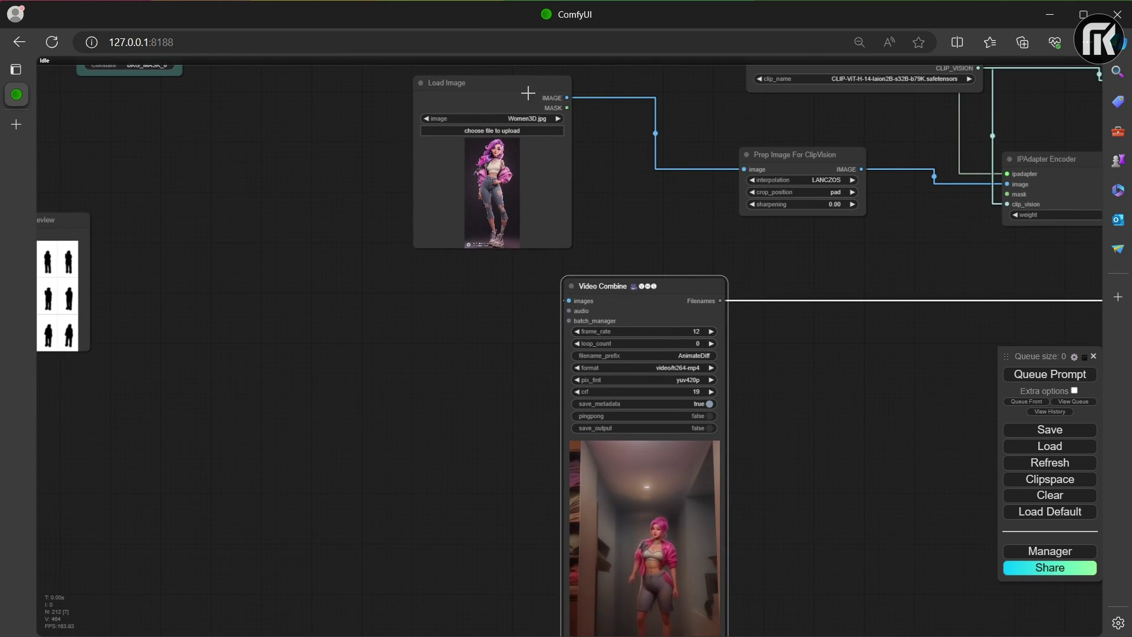
- Place the Load Image node beside the Video Combine preview and compare the reference character with the generated dancer
drag(528, 93, 490, 442)
drag(593, 439, 609, 290)
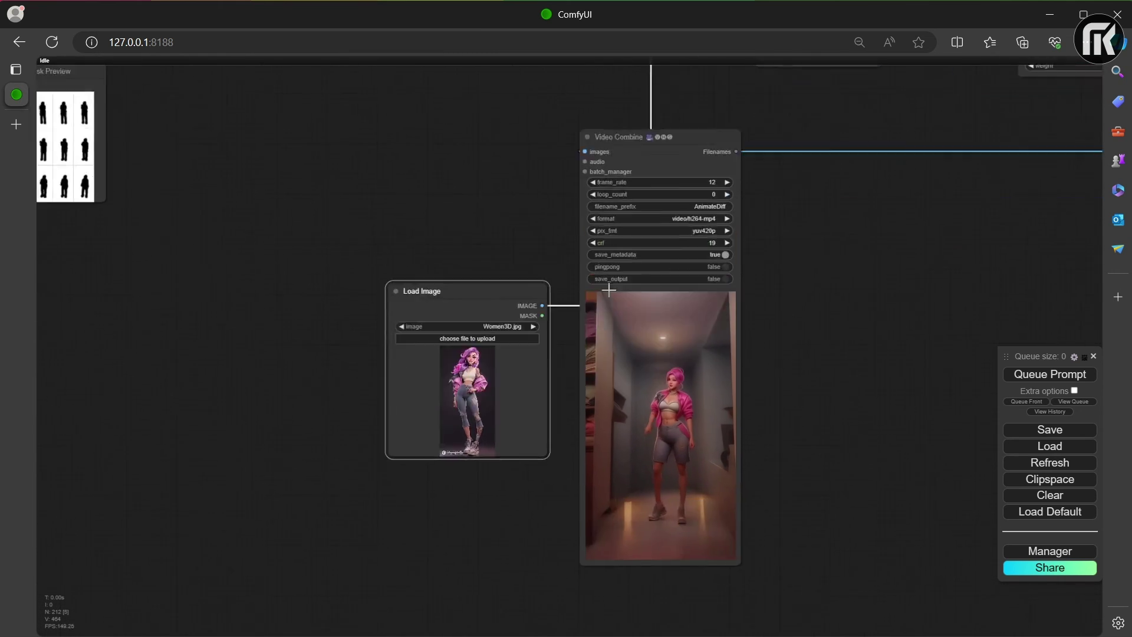
scroll(608, 289, up, 6)
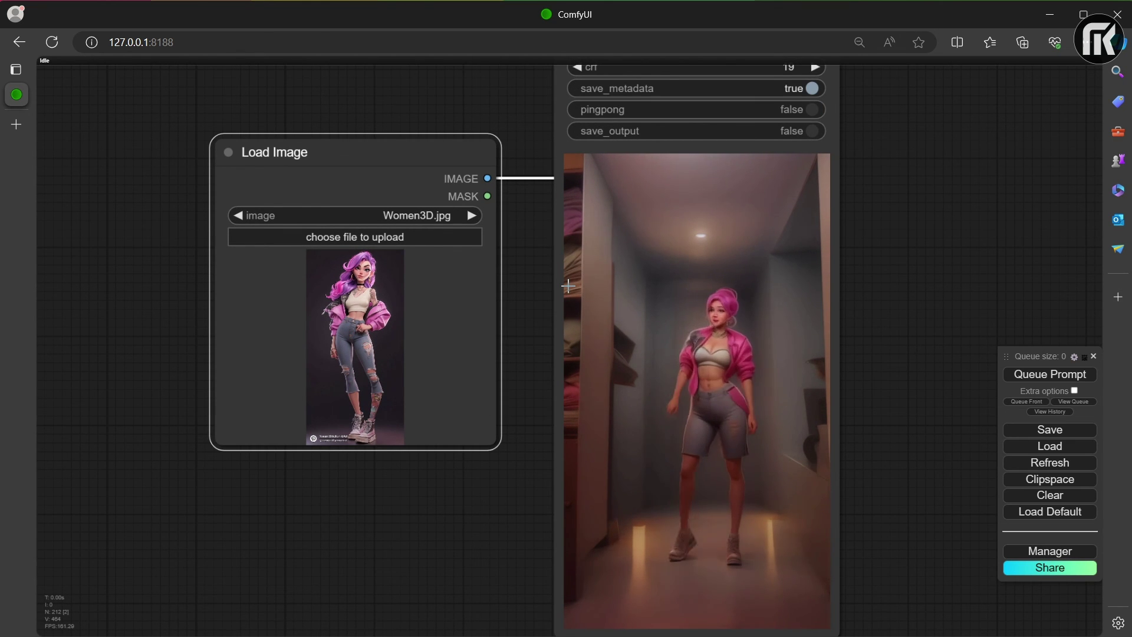
drag(445, 156, 429, 94)
drag(650, 196, 618, 274)
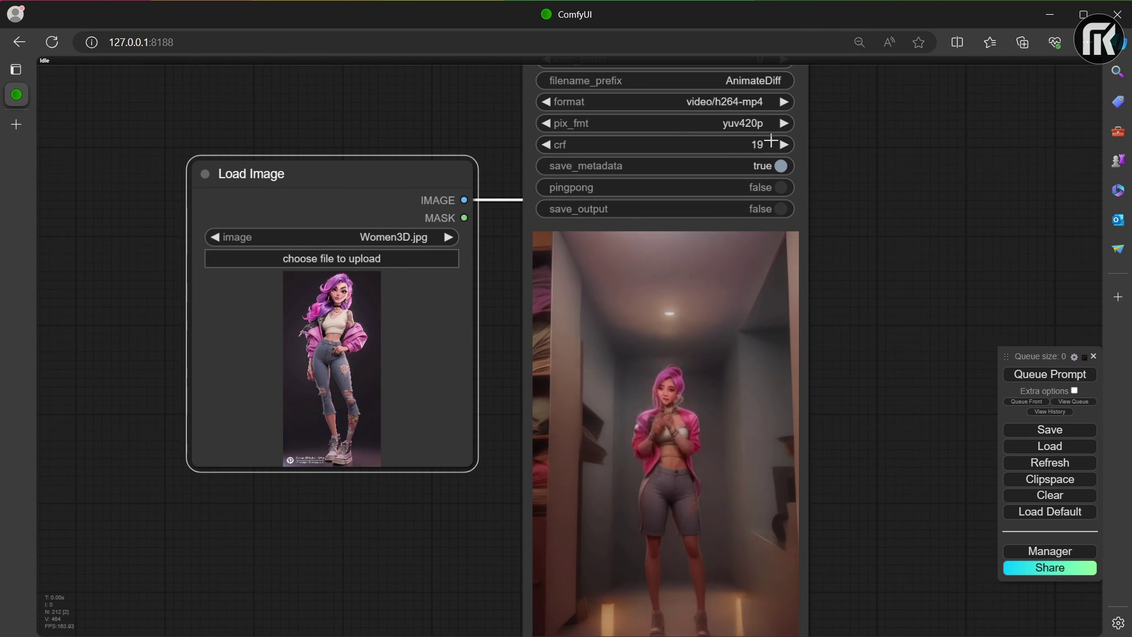
scroll(519, 142, down, 7)
- Return the Load Image node to its place before Prep Image For ClipVision and move Video Combine back to the graph's output end
drag(523, 134, 603, 110)
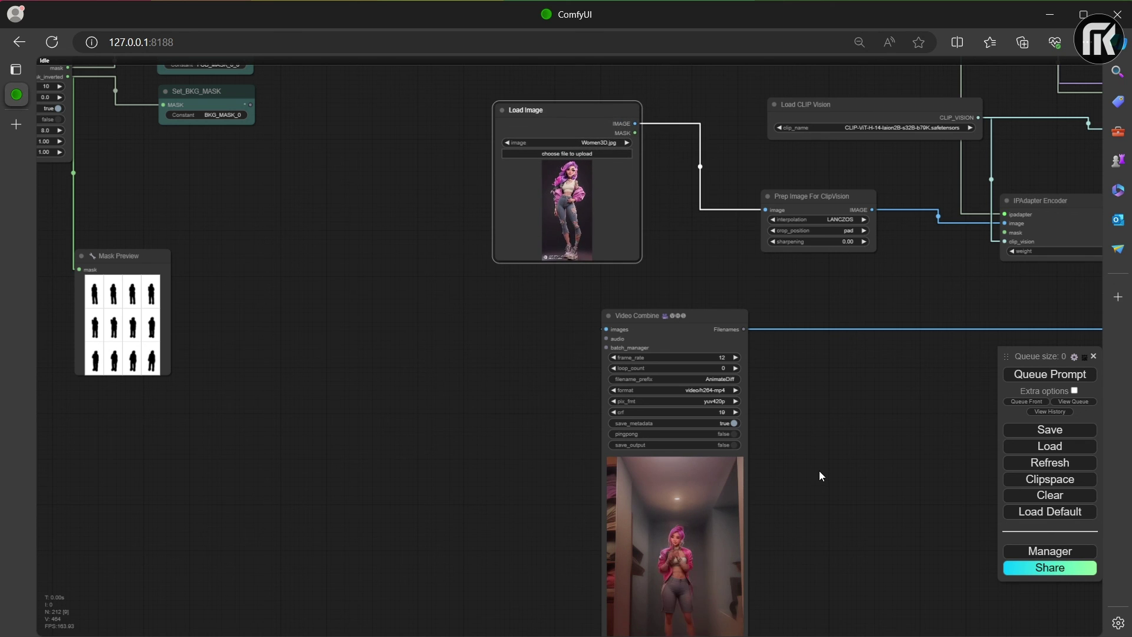
drag(821, 475, 774, 269)
scroll(706, 383, down, 3)
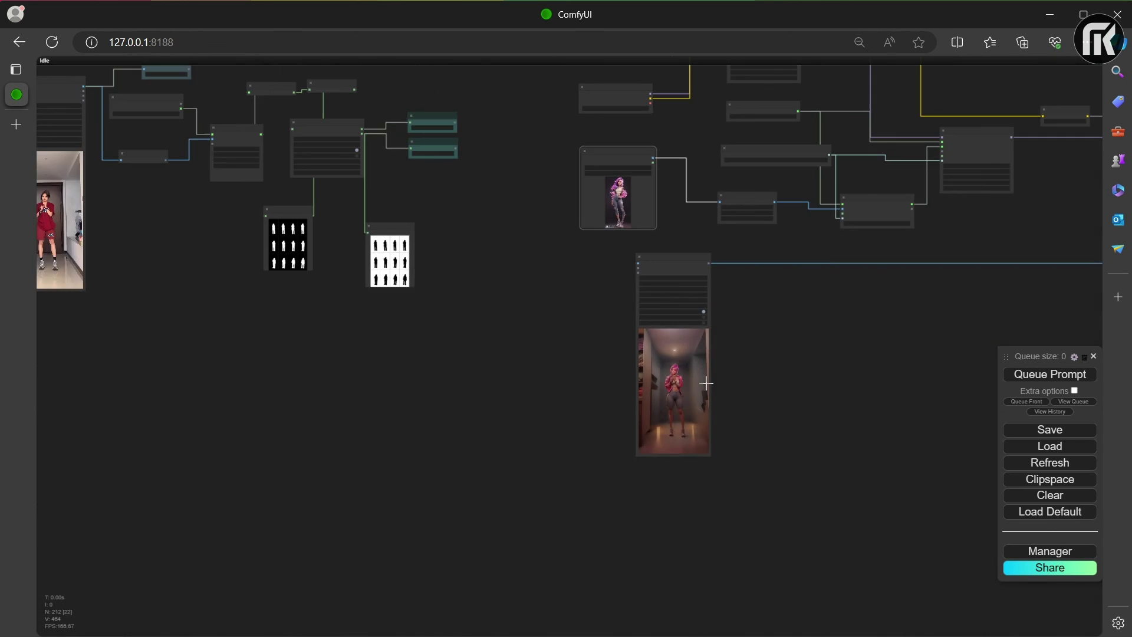
drag(791, 336, 647, 443)
scroll(538, 401, down, 3)
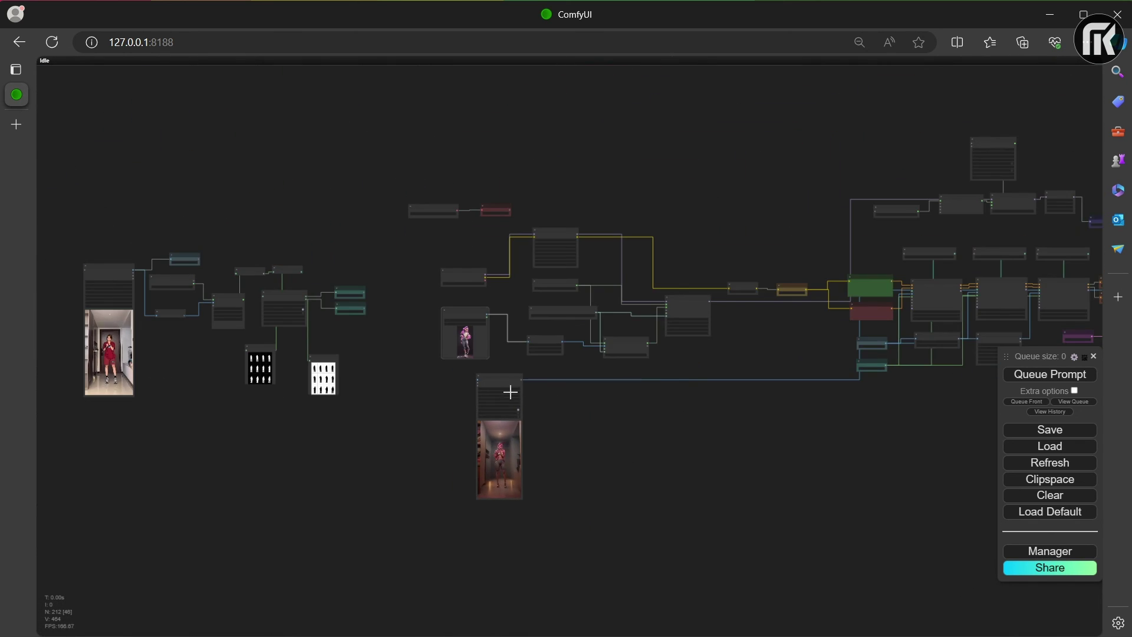
drag(510, 378, 889, 415)
drag(800, 401, 764, 408)
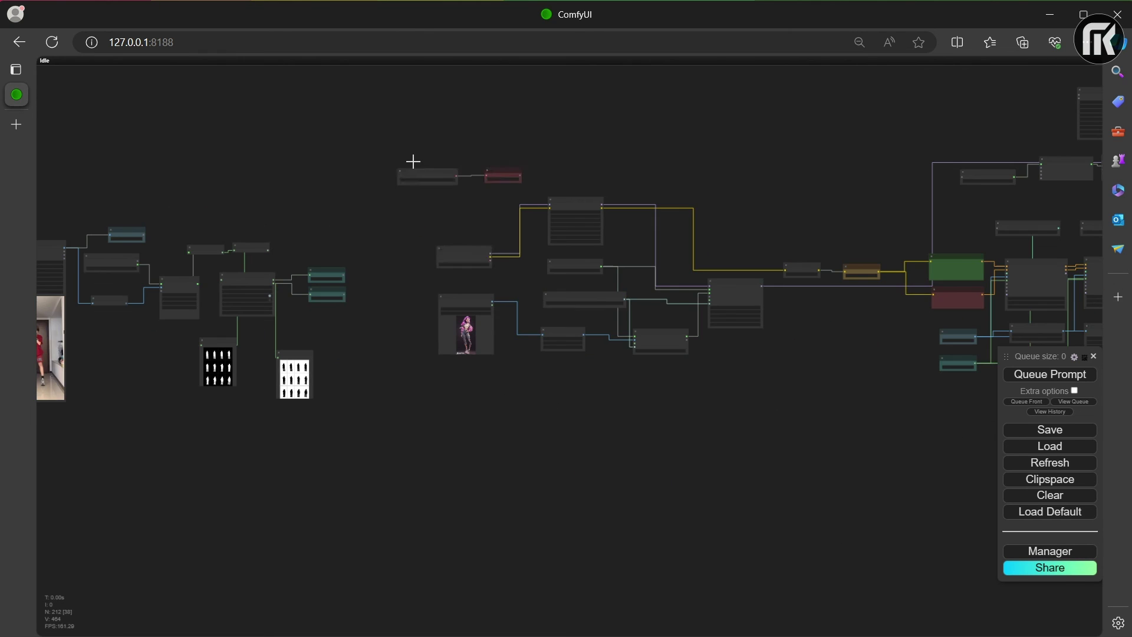
- Add a group enclosing the VAE, checkpoint, LoRA and IPAdapter nodes and move it lower in the graph
right_click(412, 161)
click(417, 145)
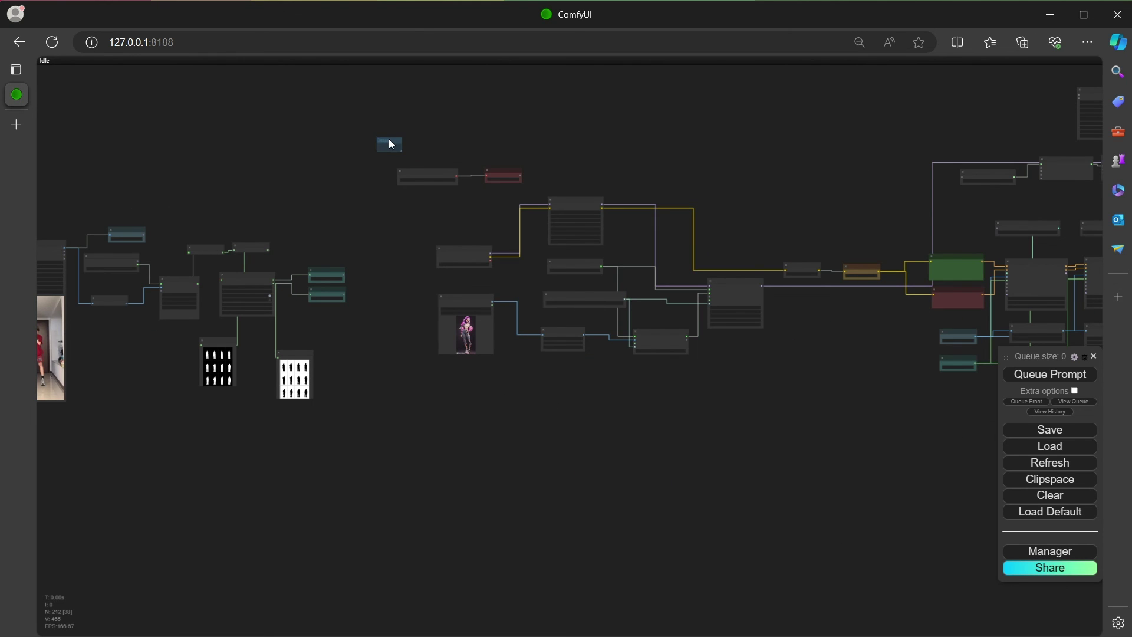
drag(409, 158, 773, 380)
drag(614, 145, 760, 306)
- Add a second group titled Group and size it to enclose the video loading, person detection and mask nodes
drag(389, 336, 597, 327)
right_click(164, 131)
click(175, 141)
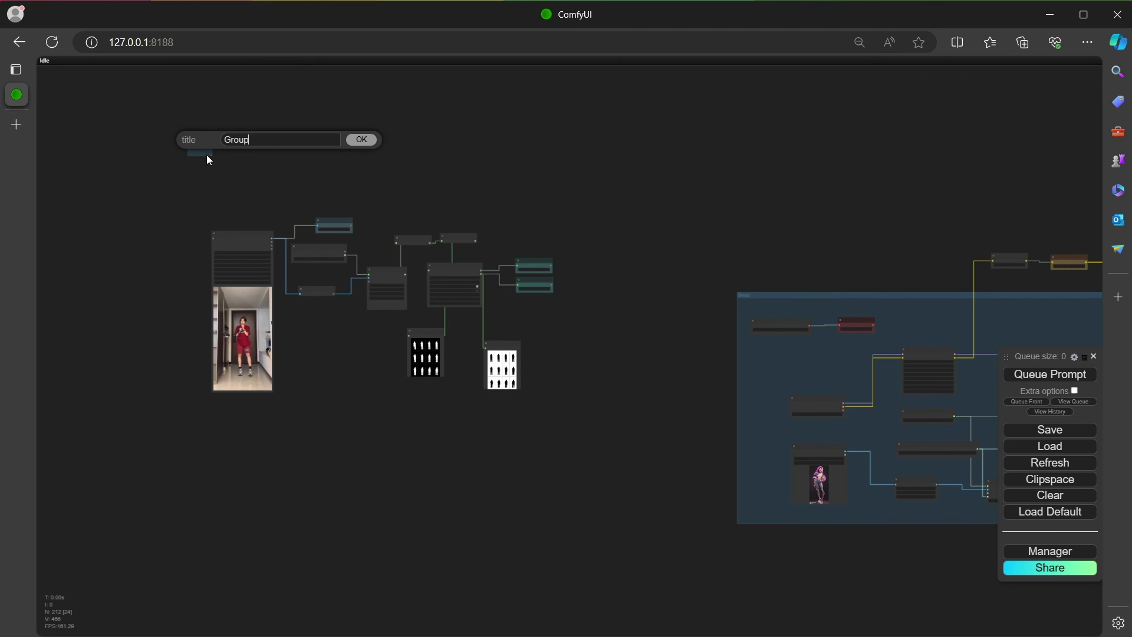
click(361, 146)
drag(208, 148, 220, 186)
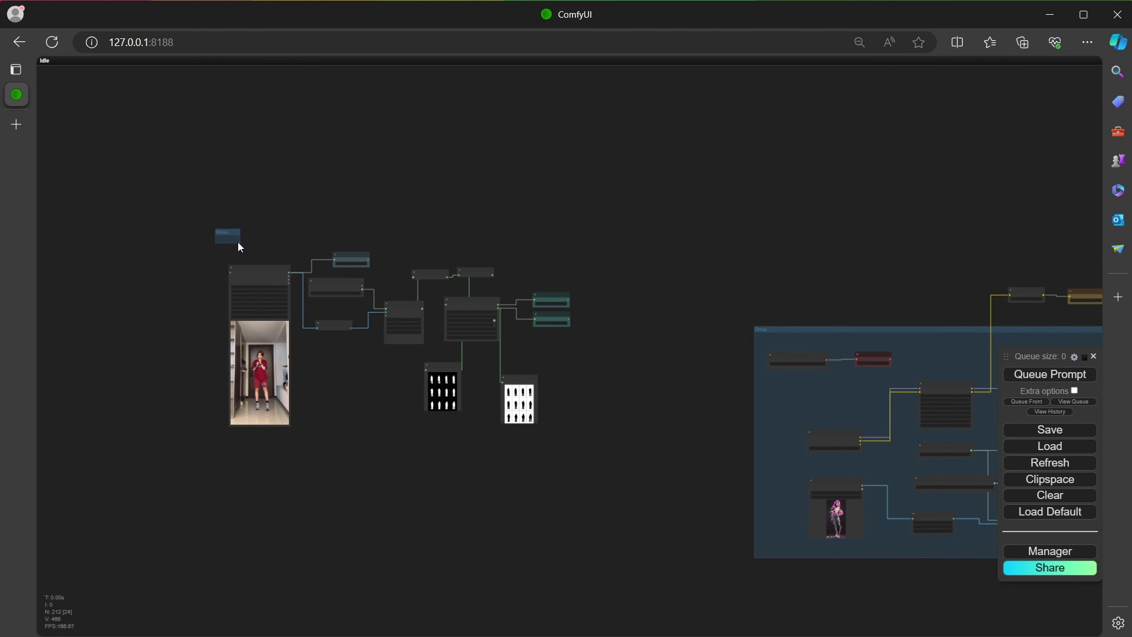
drag(238, 242, 581, 439)
- Move the video and mask group directly above the group of checkpoint, LoRA and IPAdapter nodes
drag(399, 234, 784, 110)
drag(829, 245, 331, 219)
scroll(332, 223, down, 4)
drag(581, 273, 510, 308)
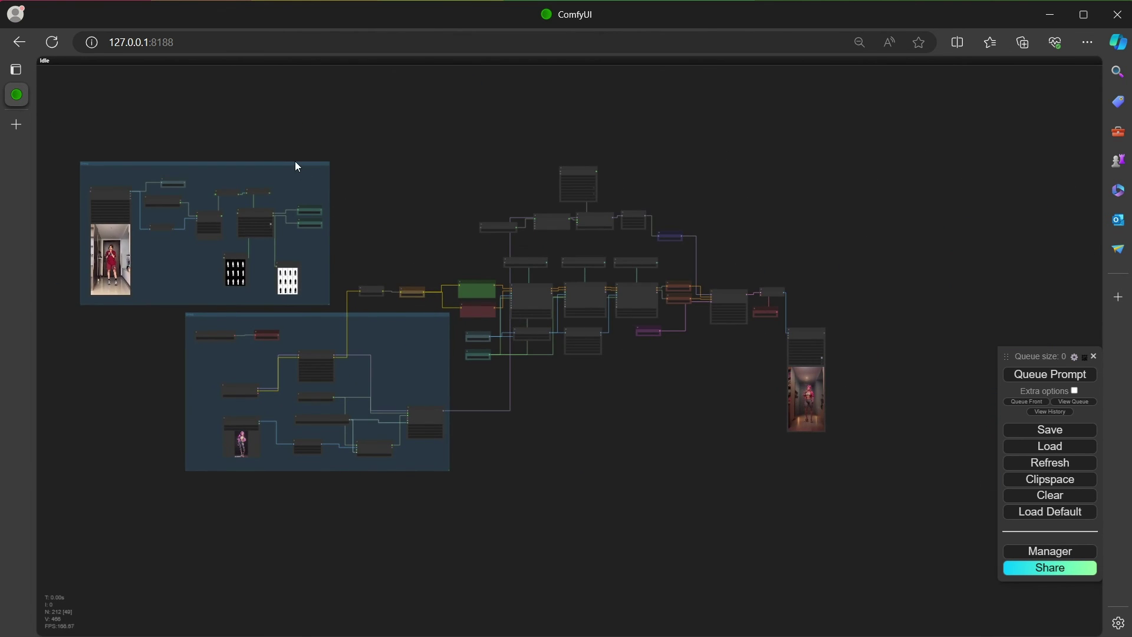
drag(295, 162, 420, 130)
- Move the Video Combine node to just below the KSampler and check the compacted graph layout
scroll(794, 356, up, 6)
drag(820, 313, 629, 338)
scroll(646, 405, up, 4)
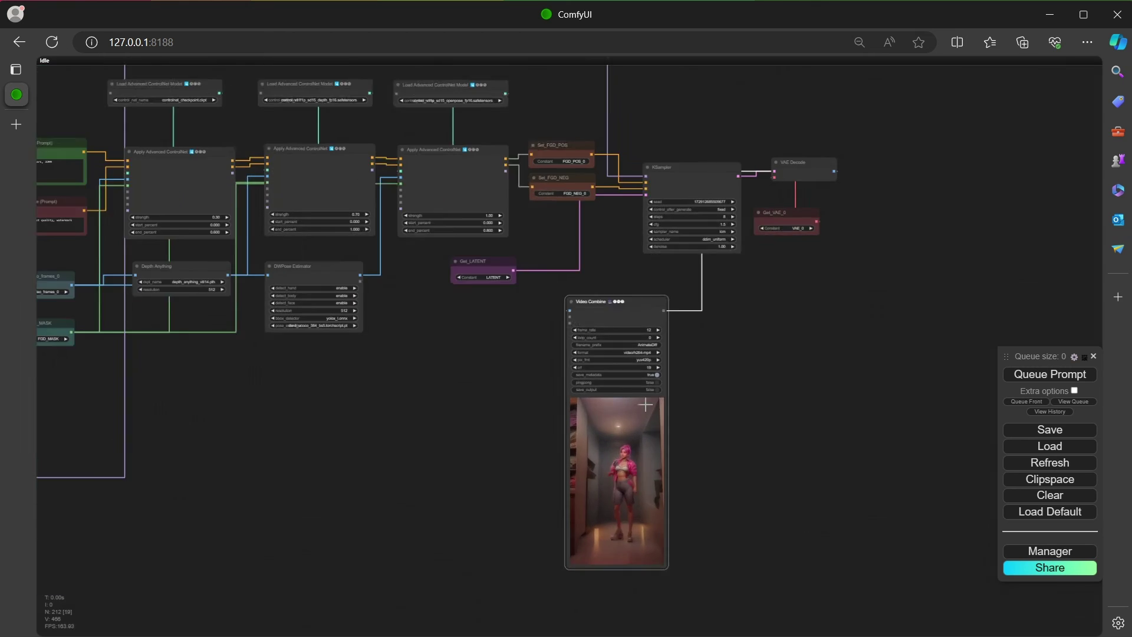
drag(646, 404, 829, 309)
scroll(829, 375, up, 4)
scroll(878, 330, down, 5)
scroll(877, 328, up, 1)
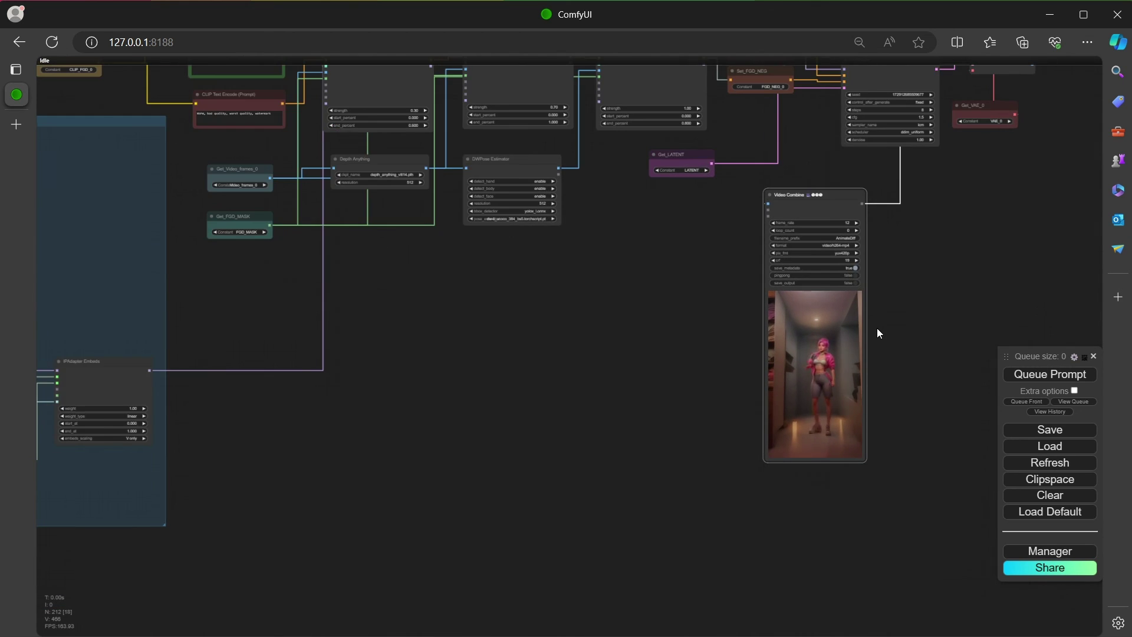
scroll(876, 328, down, 5)
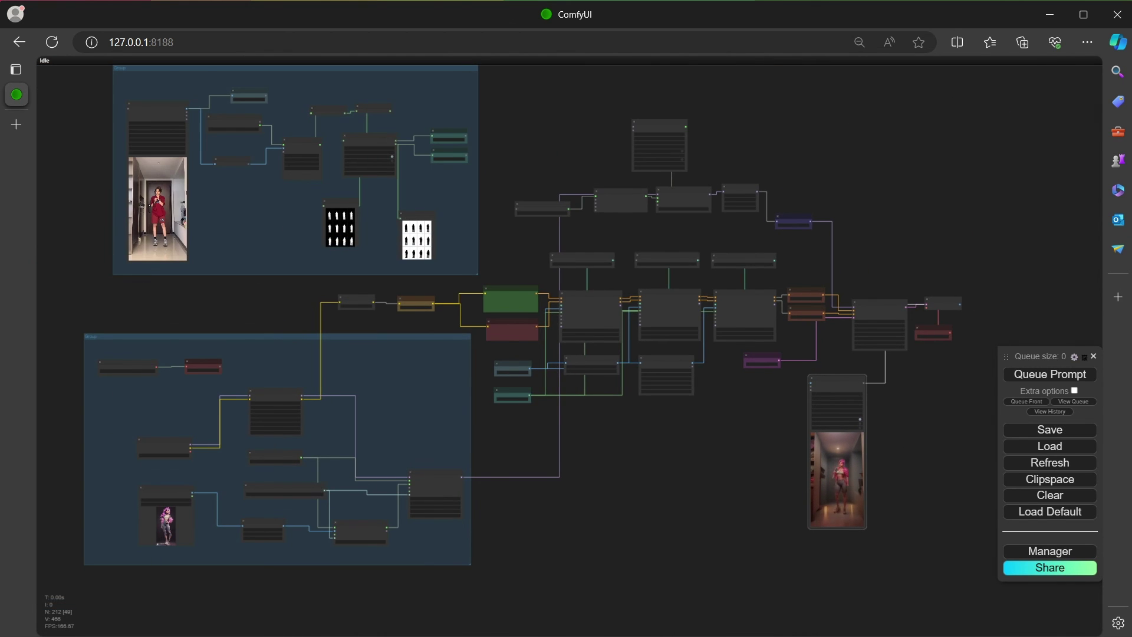